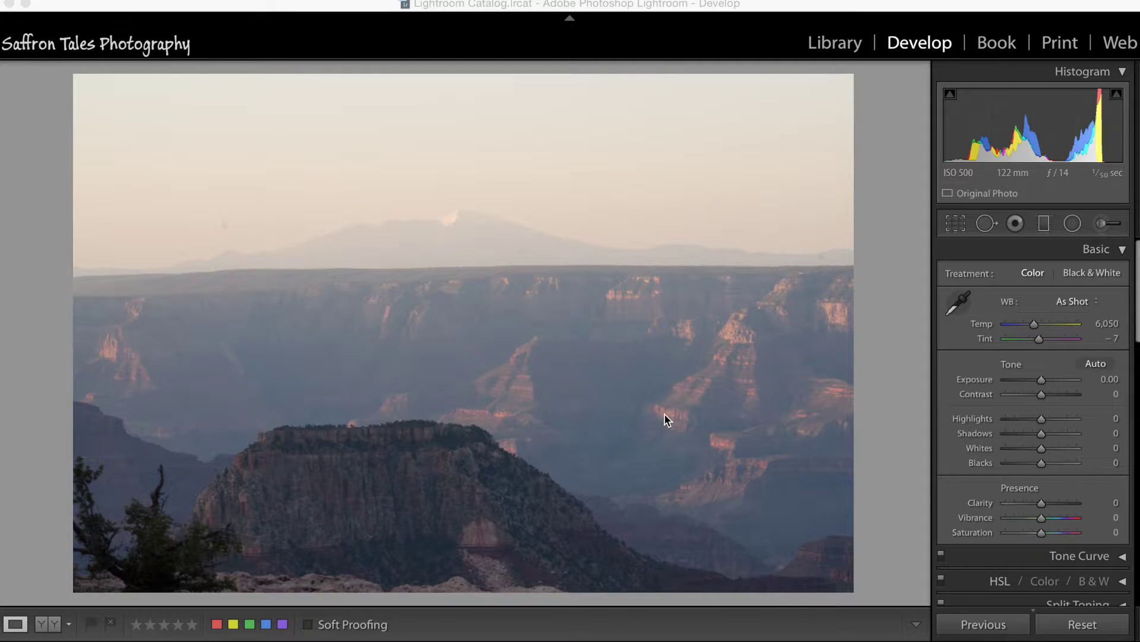
# Display the photo's info overlay with its file name, capture date and dimensions, and hide it again
pyautogui.click(701, 439)
pyautogui.press('i')
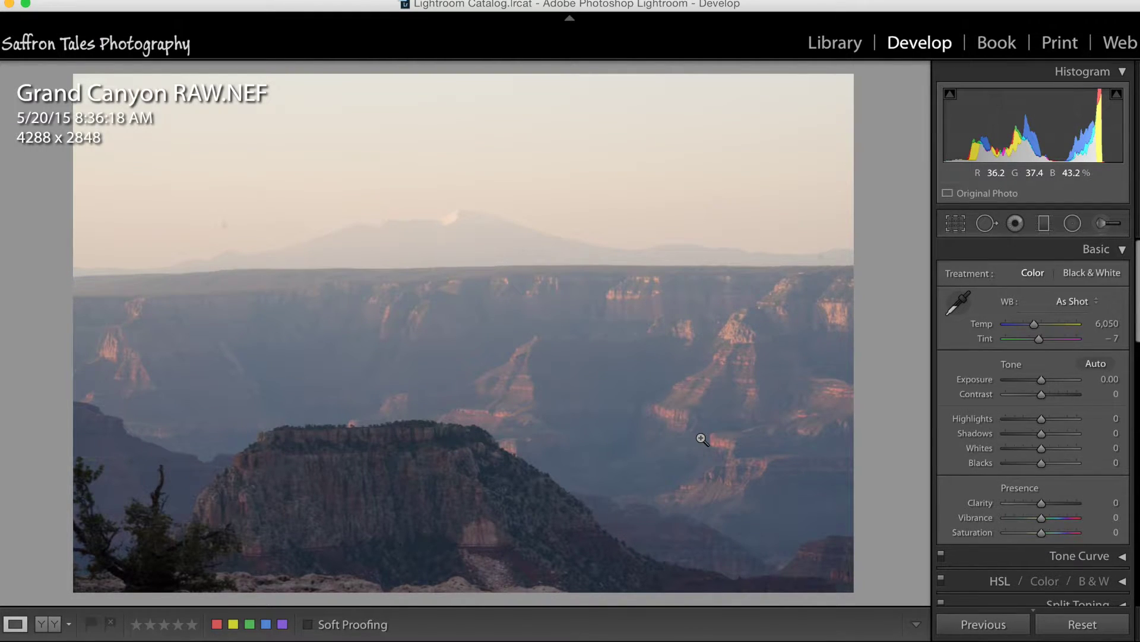
pyautogui.press('i')
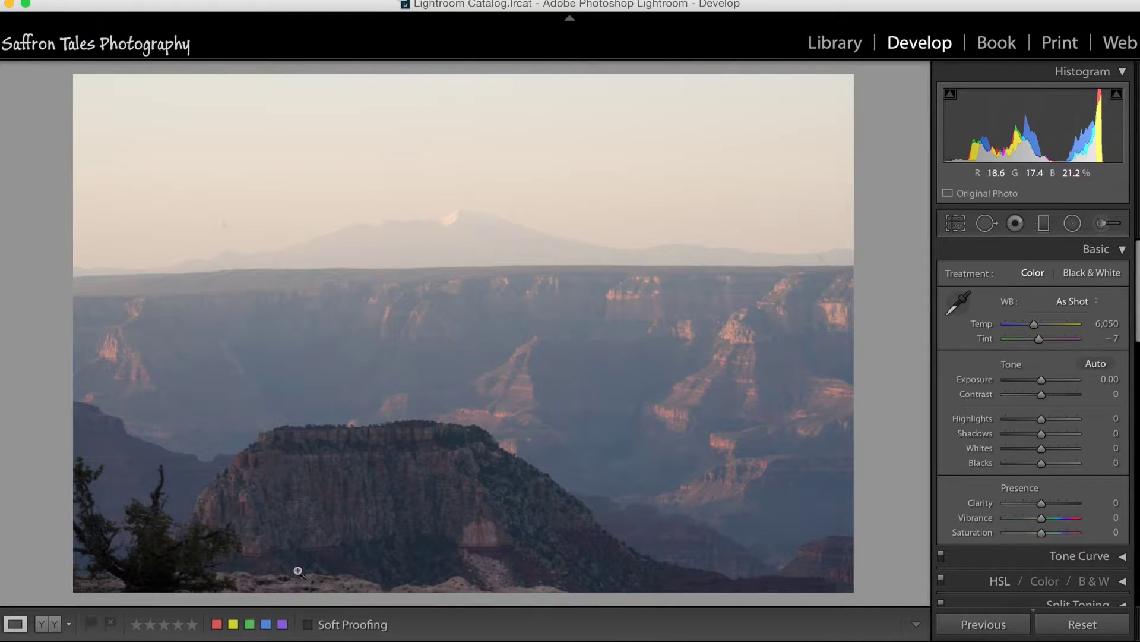
# Apply the Shade white balance and adjust the tones with Highlights at -100 and Shadows at +100
pyautogui.click(1075, 301)
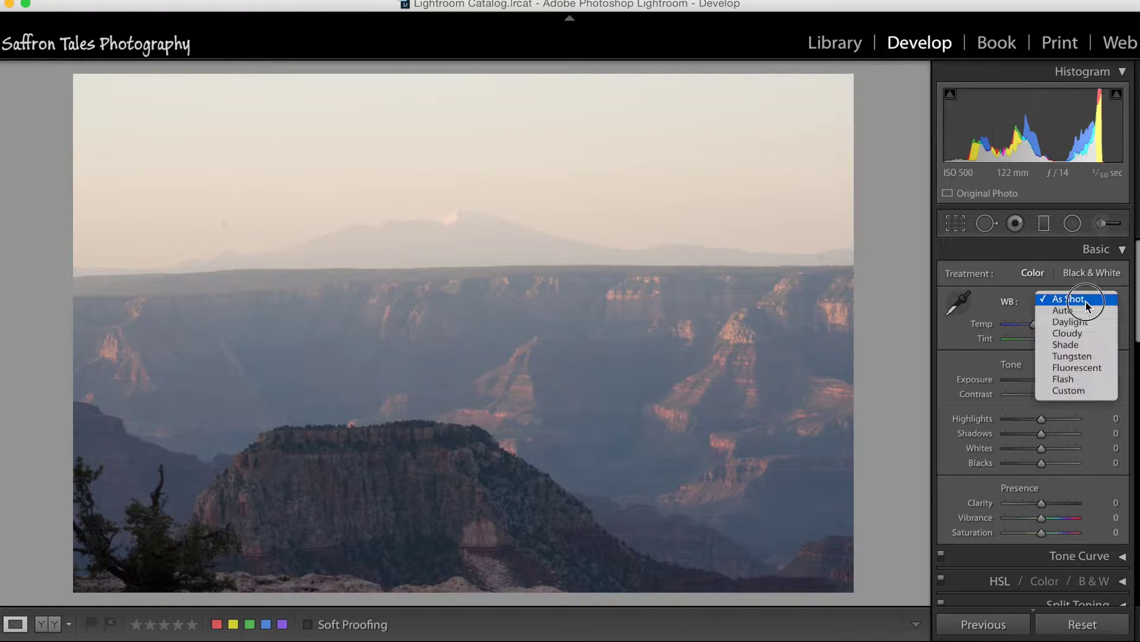
pyautogui.click(1081, 347)
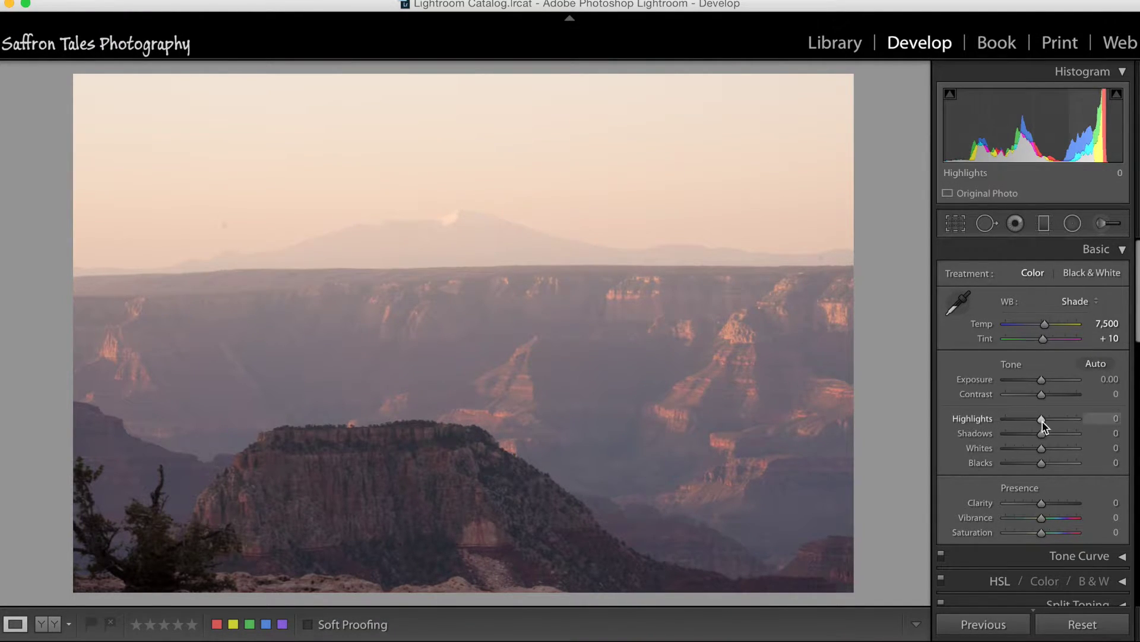
pyautogui.moveTo(1042, 419); pyautogui.dragTo(1001, 419)
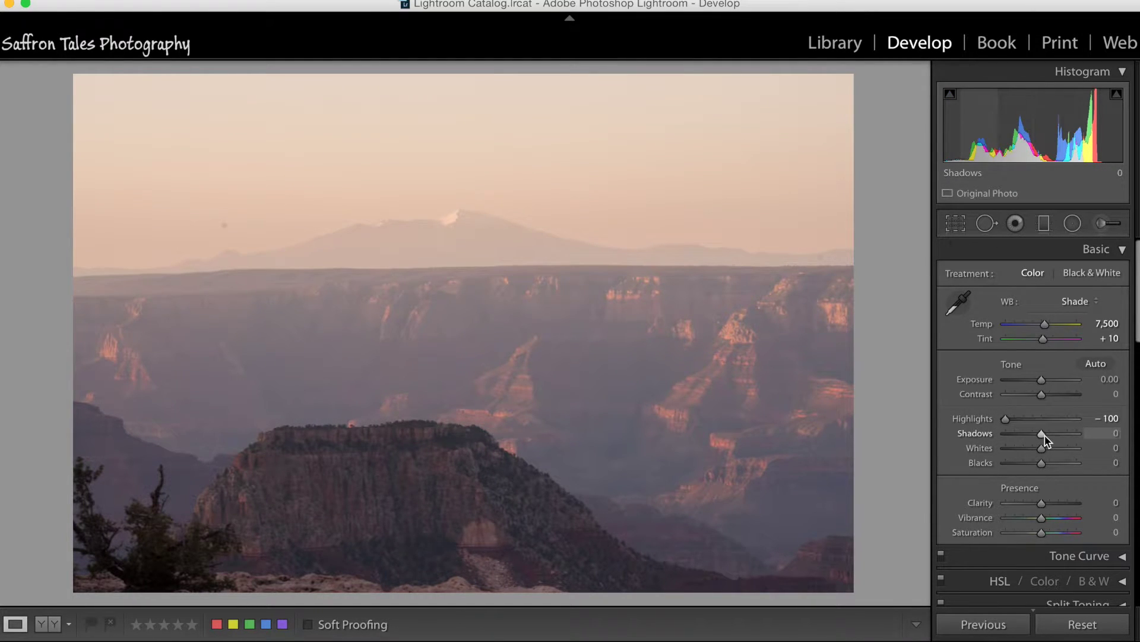
pyautogui.moveTo(1054, 441); pyautogui.dragTo(1097, 437)
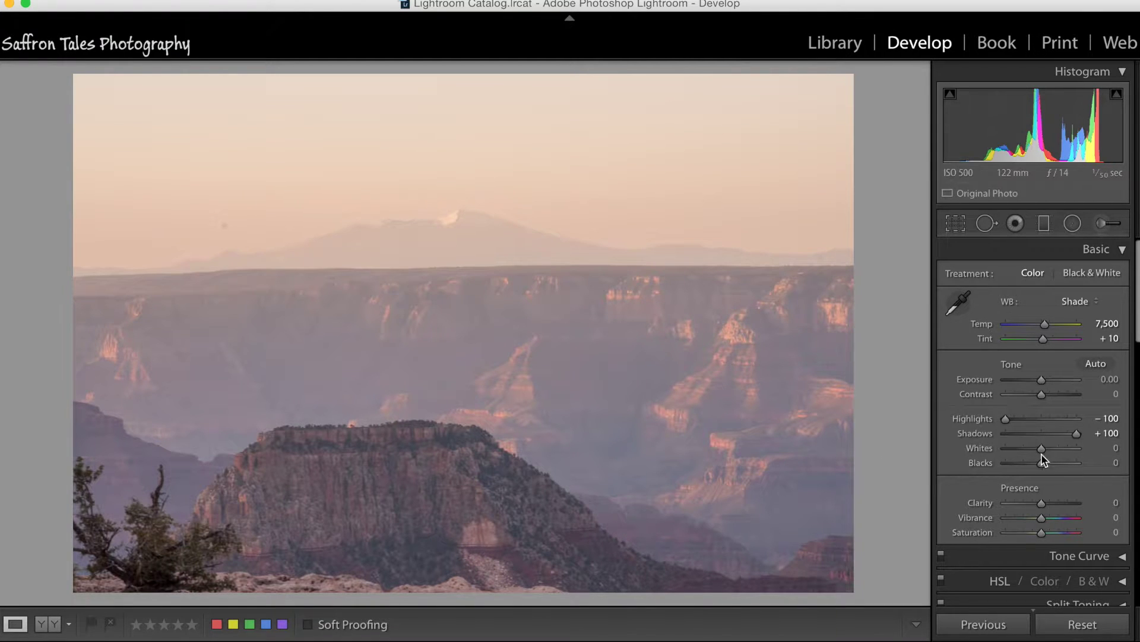
# Raise the Whites to +71, checking highlight clipping with the threshold preview
pyautogui.moveTo(1042, 454); pyautogui.dragTo(1045, 456)
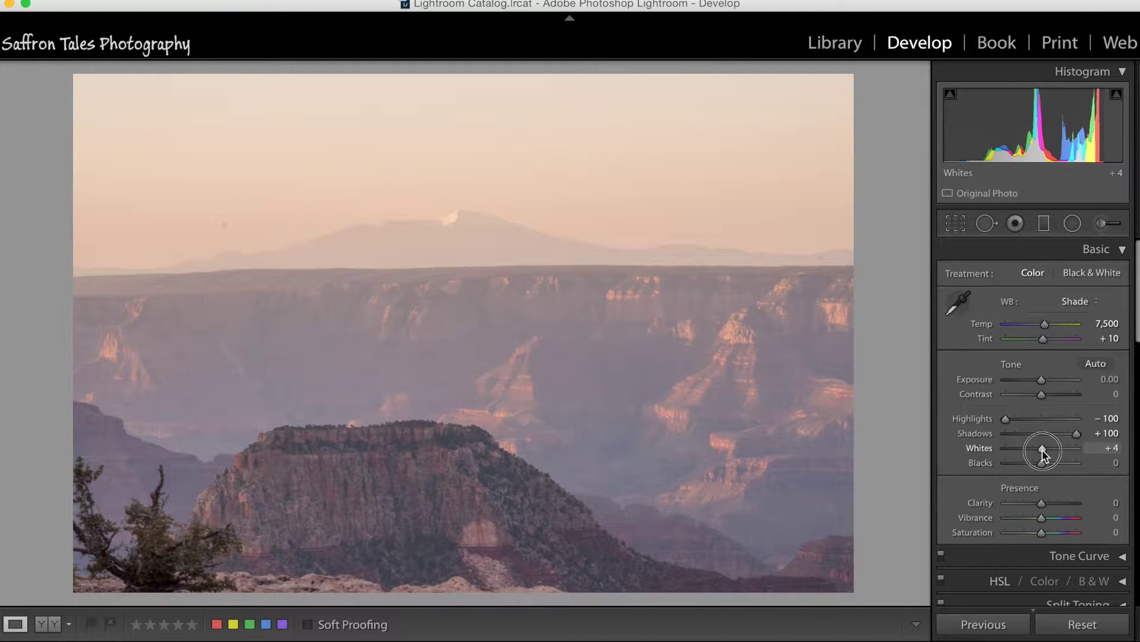
pyautogui.press('alt')
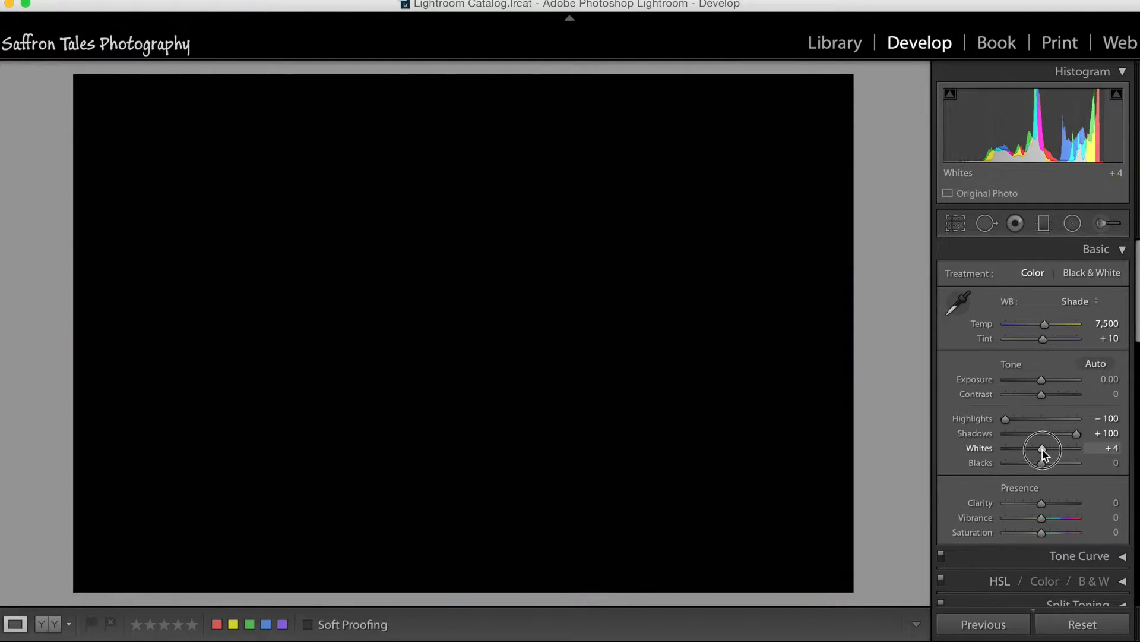
pyautogui.moveTo(1043, 448); pyautogui.dragTo(1067, 446)
pyautogui.keyDown('alt'); pyautogui.click(1066, 447); pyautogui.keyUp('alt')
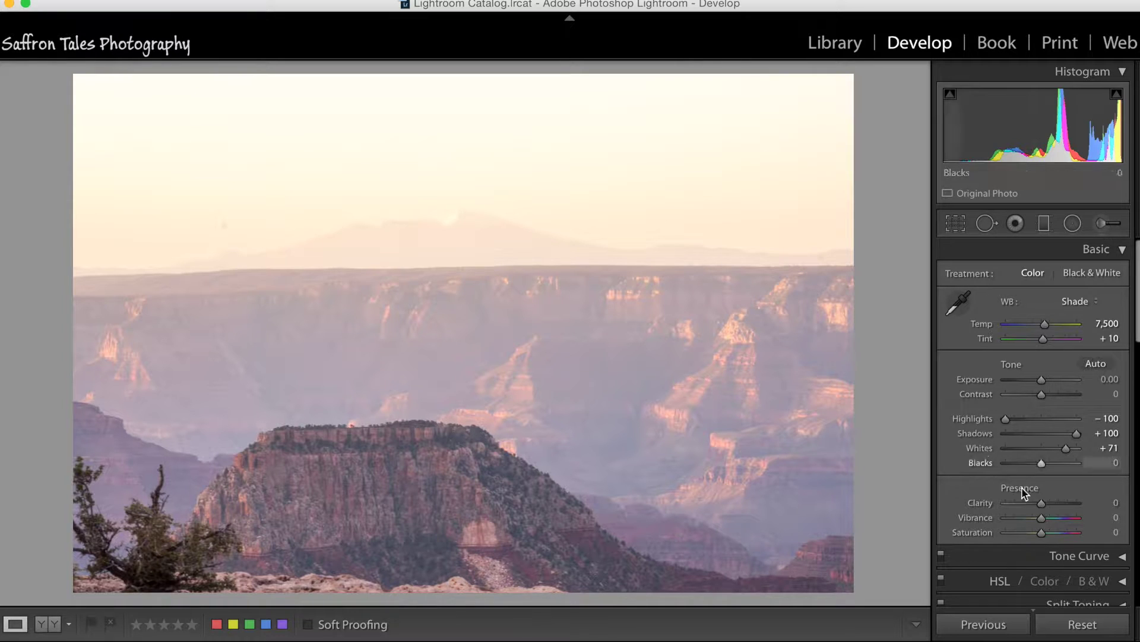
# Lower the Blacks to -18, checking shadow clipping with the threshold preview
pyautogui.press('alt')
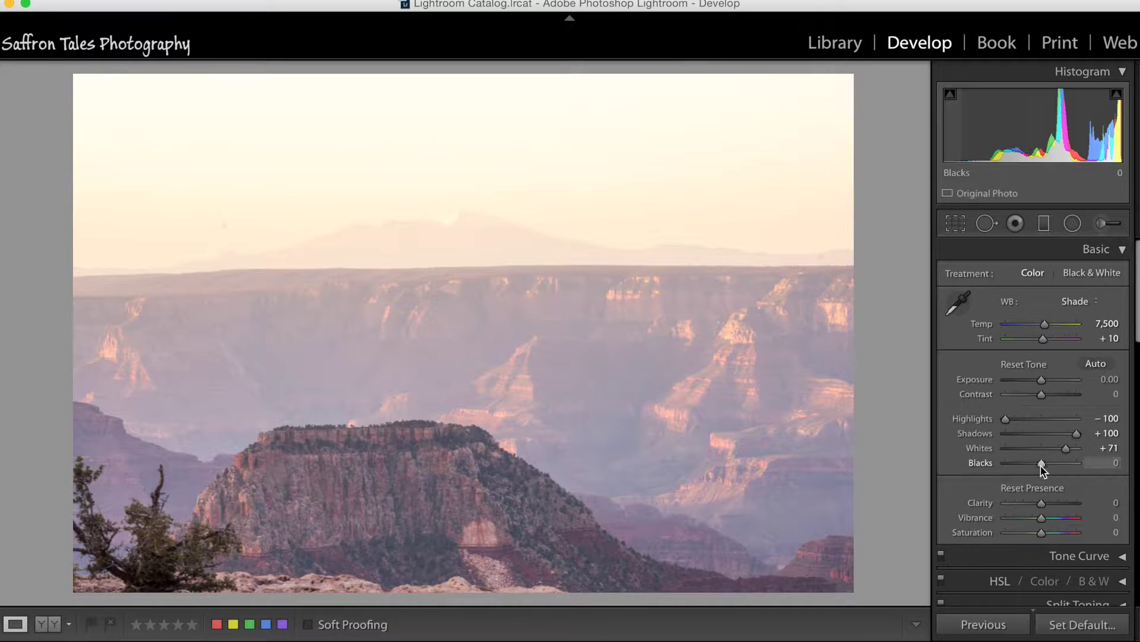
pyautogui.keyDown('alt'); pyautogui.moveTo(1039, 464); pyautogui.dragTo(1040, 466); pyautogui.keyUp('alt')
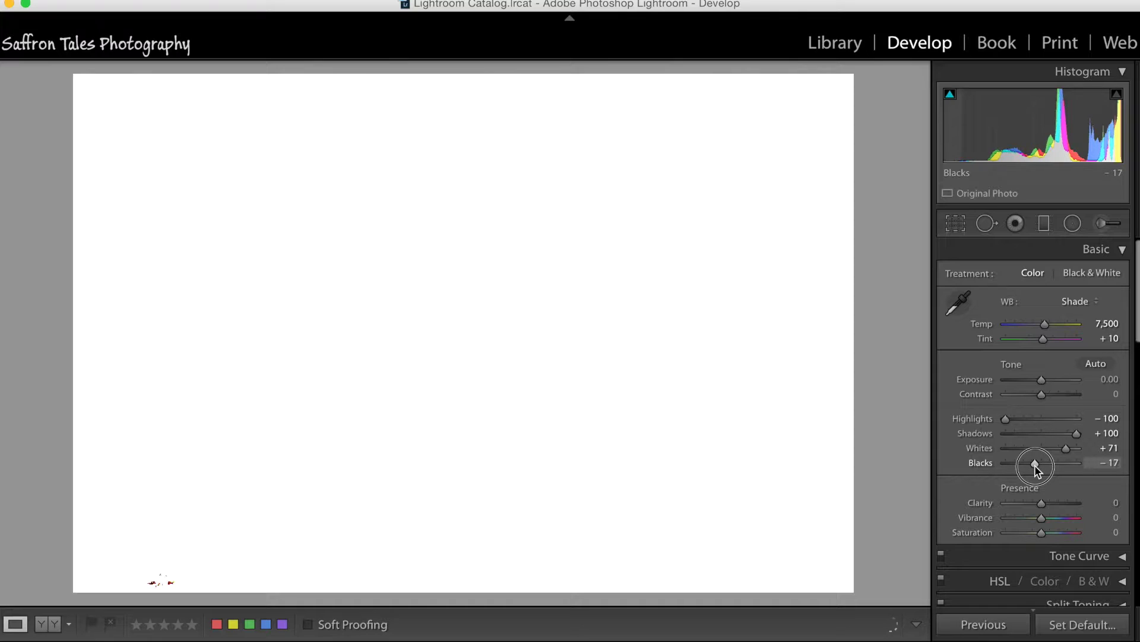
pyautogui.keyDown('alt'); pyautogui.moveTo(1034, 464); pyautogui.dragTo(1035, 465); pyautogui.keyUp('alt')
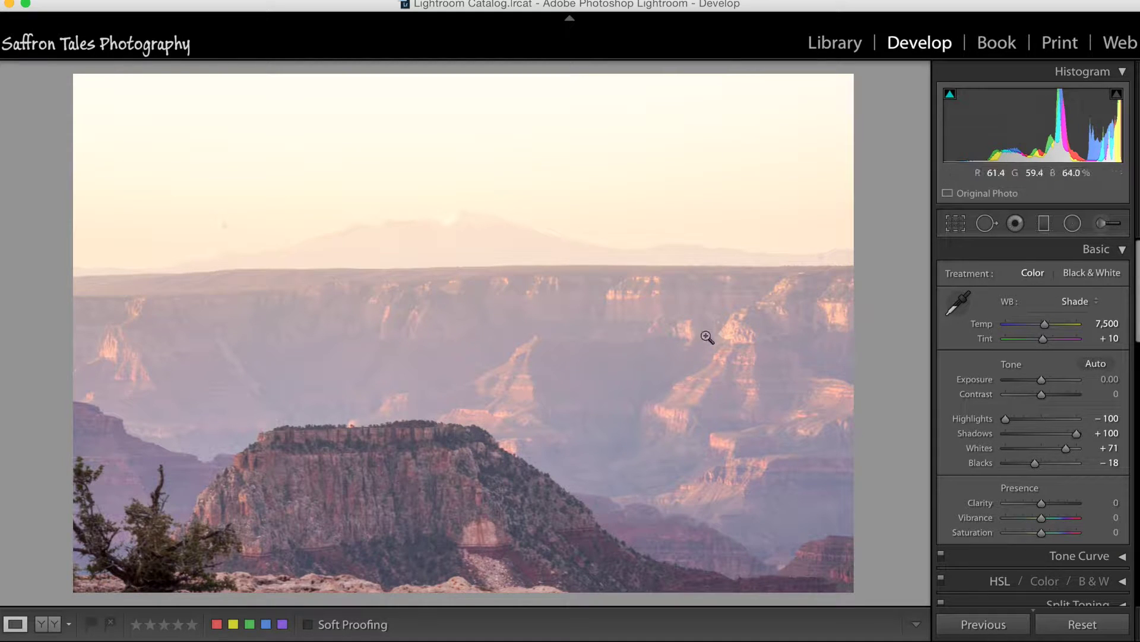
# Heal the dust spot in the sky left of the distant mountain with a size 77 Spot Removal brush
pyautogui.click(987, 229)
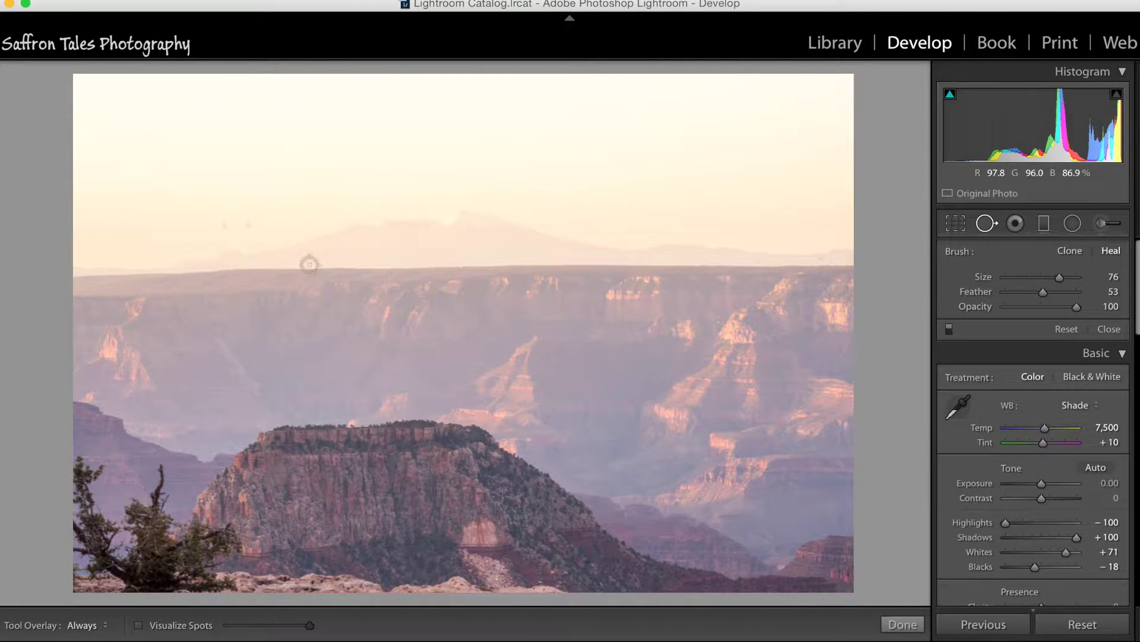
pyautogui.scroll(1, 229, 229)
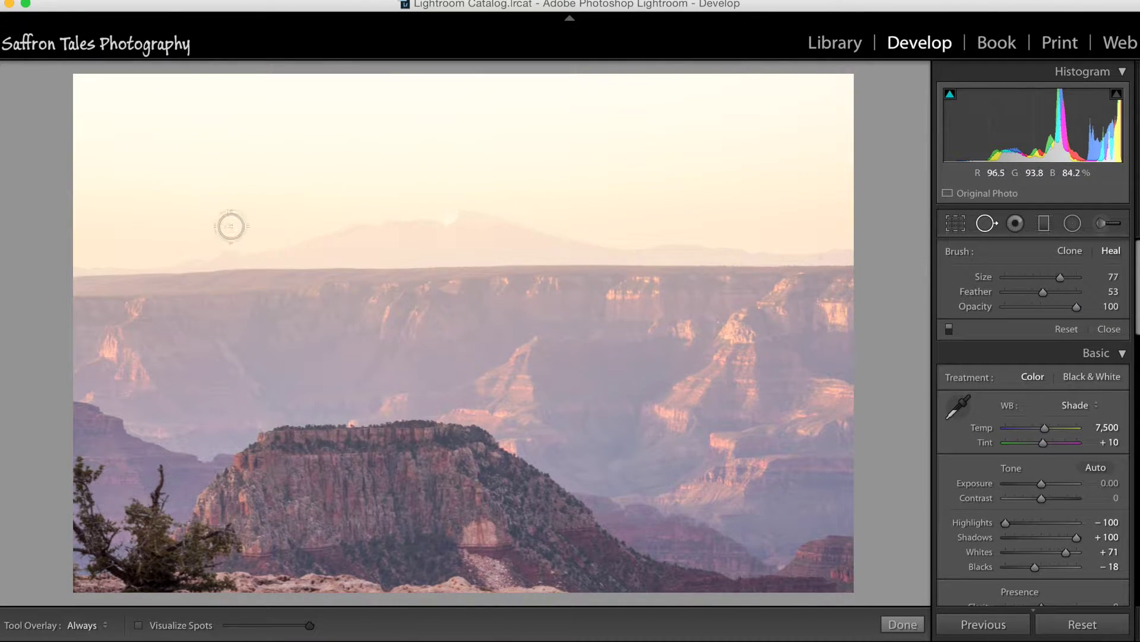
pyautogui.click(228, 225)
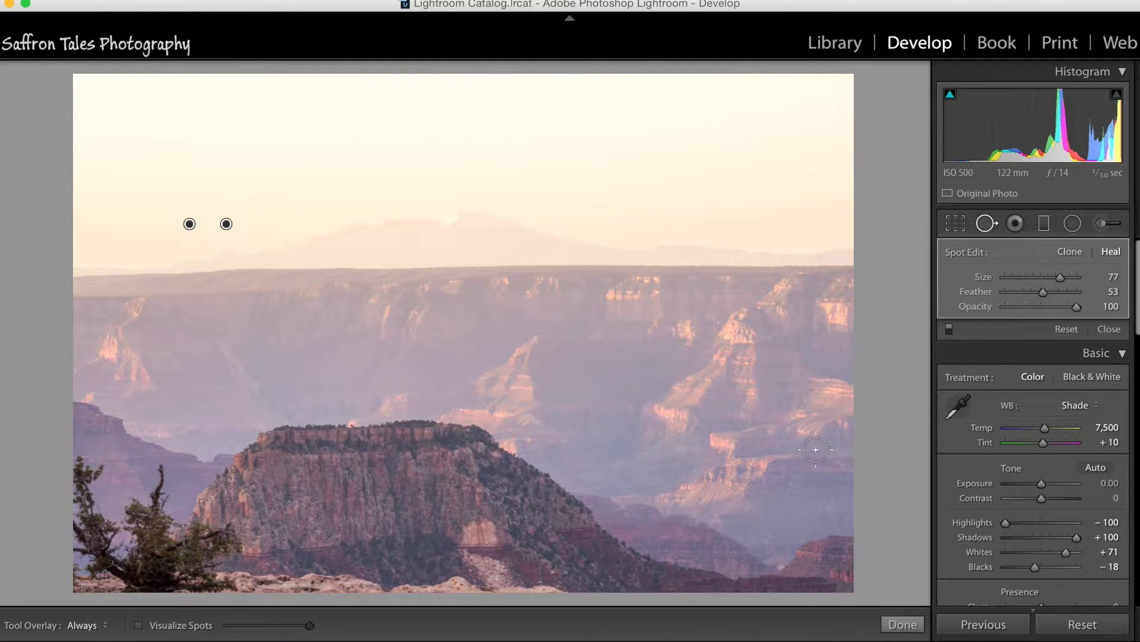
# Turn on spot visualization, try healing the dust spot in the right part of the sky, and undo that heal
pyautogui.click(177, 627)
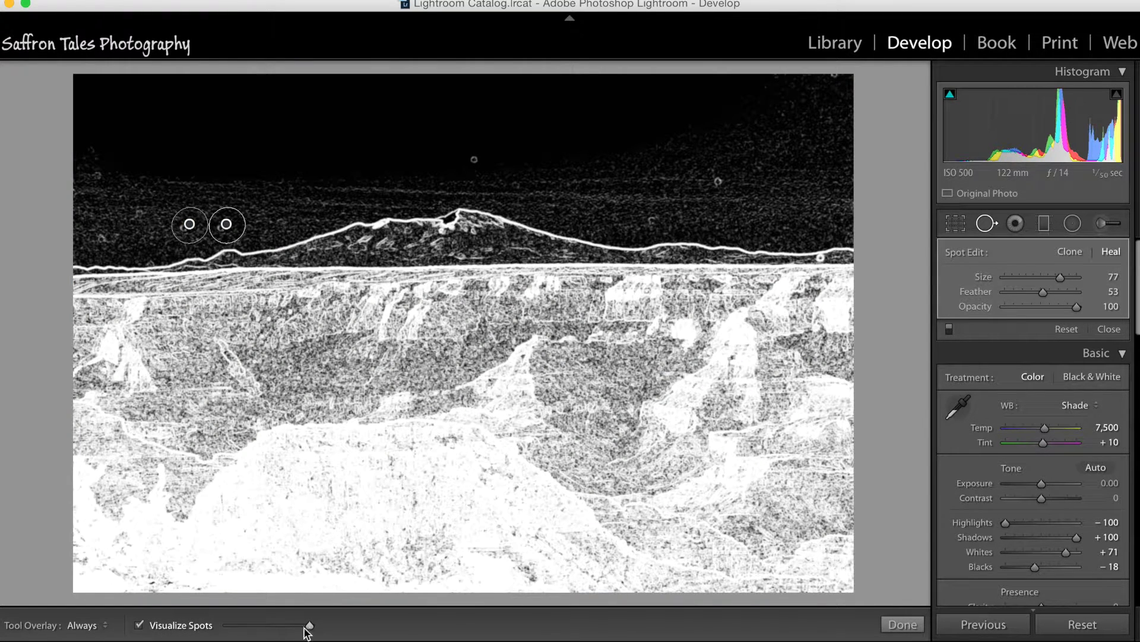
pyautogui.moveTo(309, 627)
pyautogui.mouseDown()
pyautogui.moveTo(262, 630)
pyautogui.moveTo(323, 631)
pyautogui.mouseUp()
pyautogui.moveTo(720, 191); pyautogui.dragTo(721, 184)
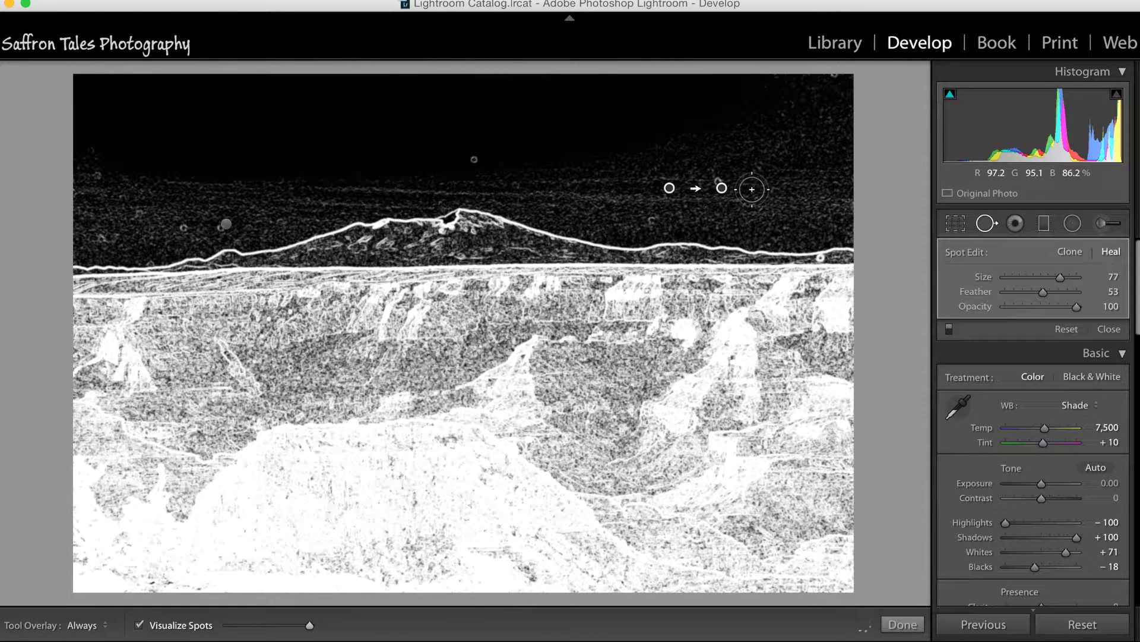
pyautogui.press('super+z')
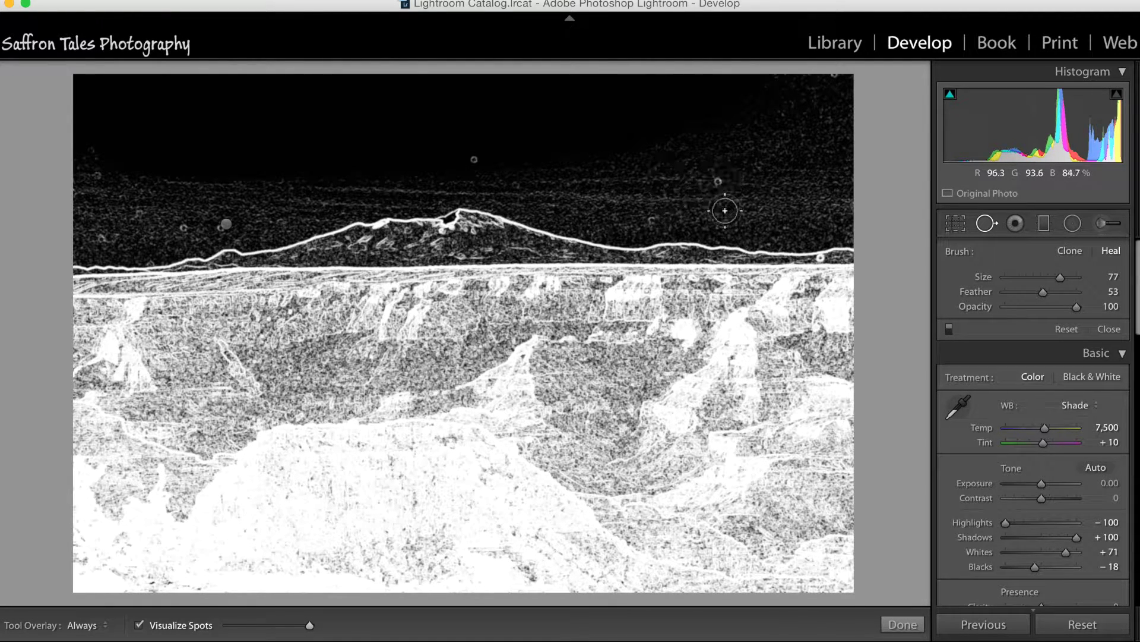
# Heal the seven dust spots across the sky with the brush at size 75, and turn off spot visualization
pyautogui.scroll(1, 717, 224)
pyautogui.scroll(-3, 699, 242)
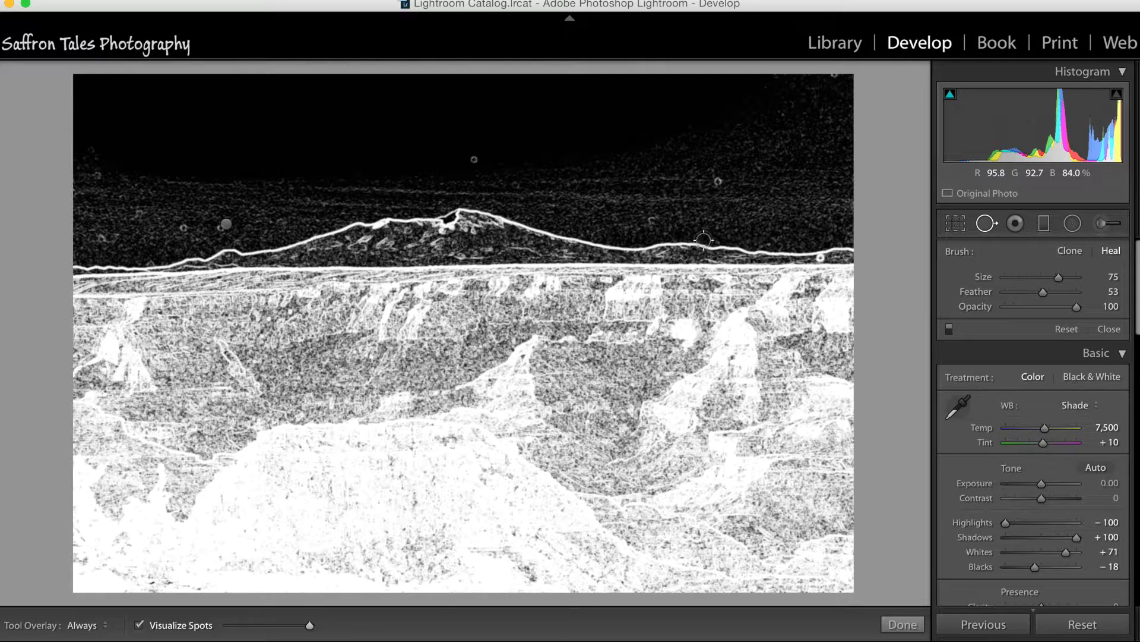
pyautogui.click(715, 182)
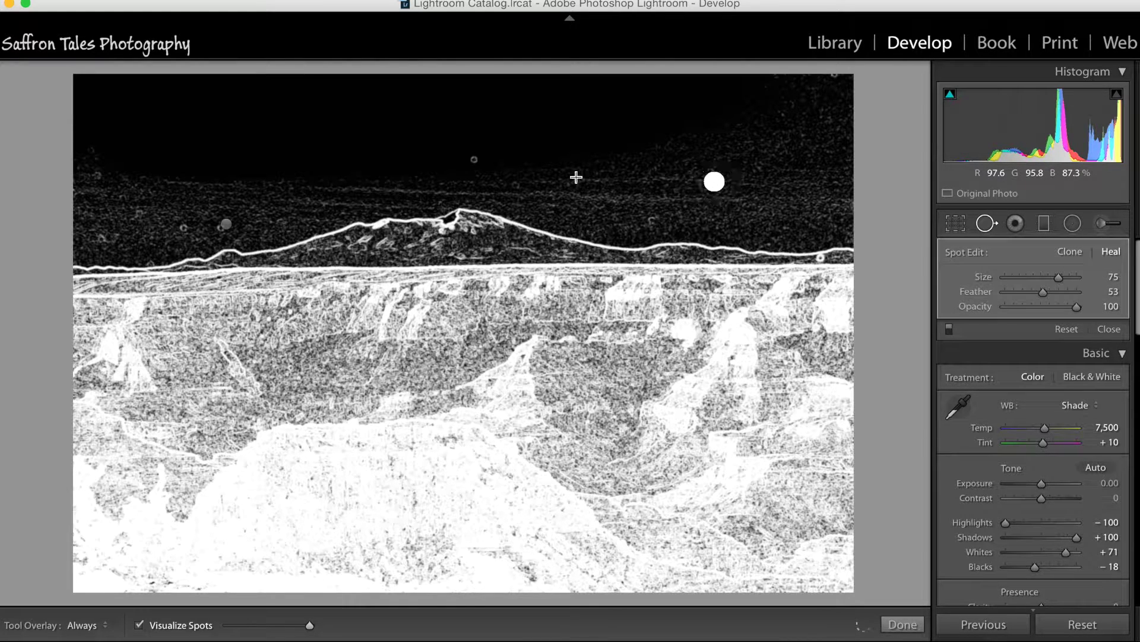
pyautogui.click(474, 159)
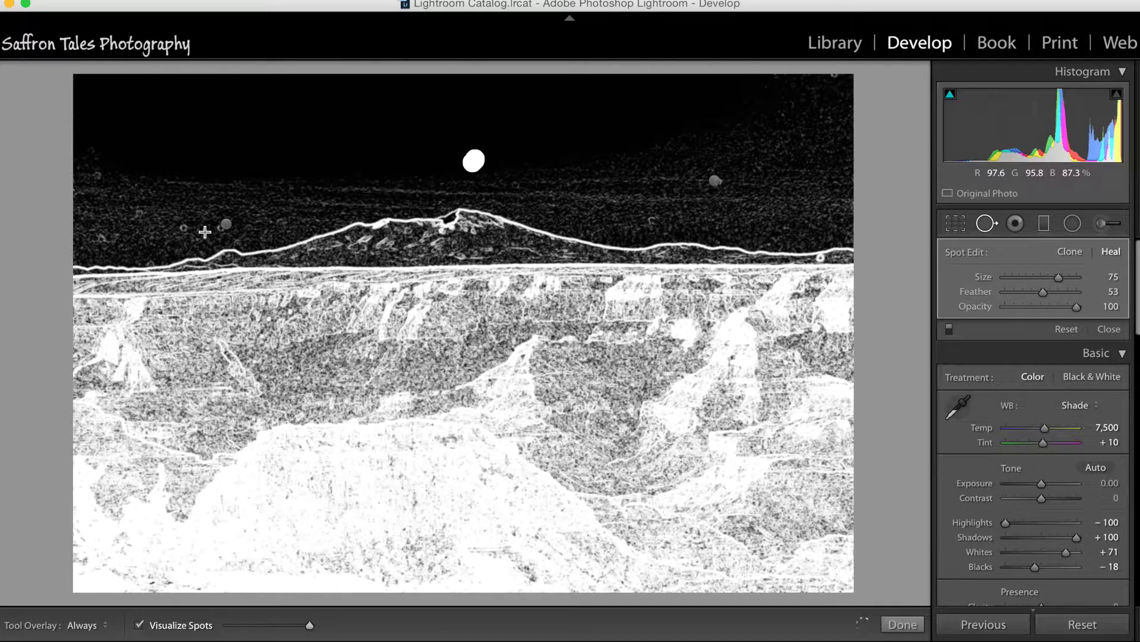
pyautogui.click(182, 228)
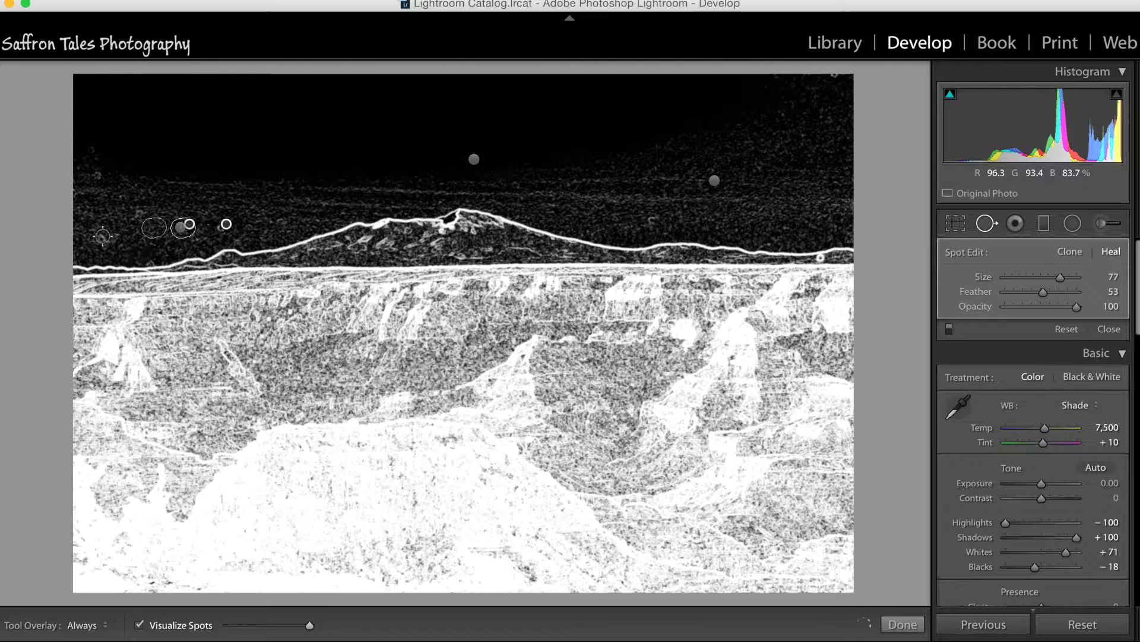
pyautogui.click(97, 237)
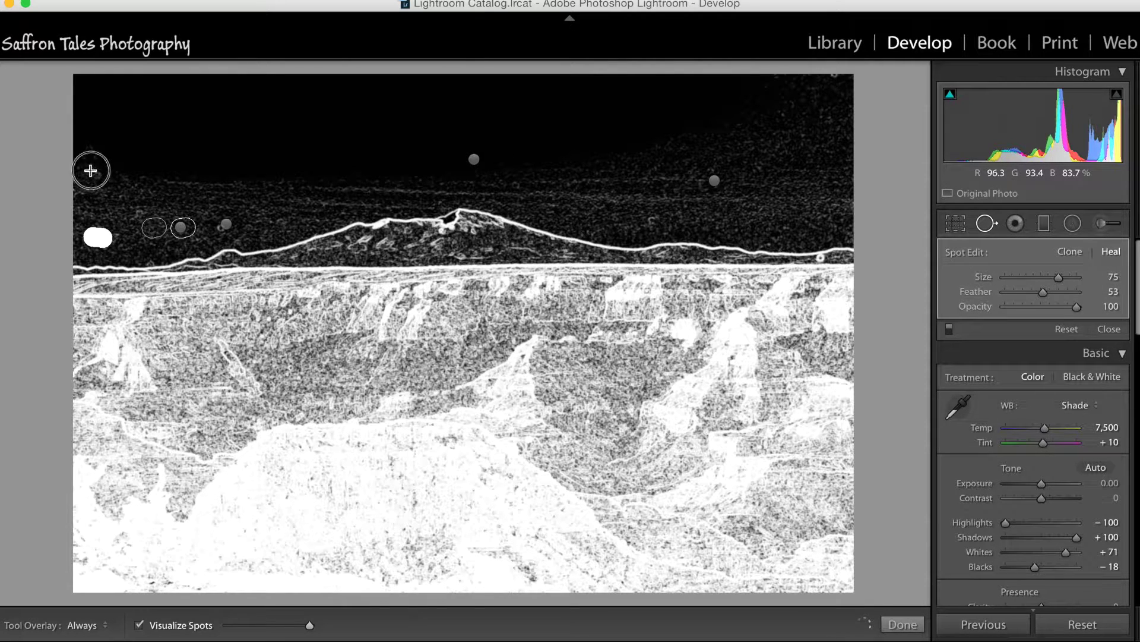
pyautogui.click(96, 176)
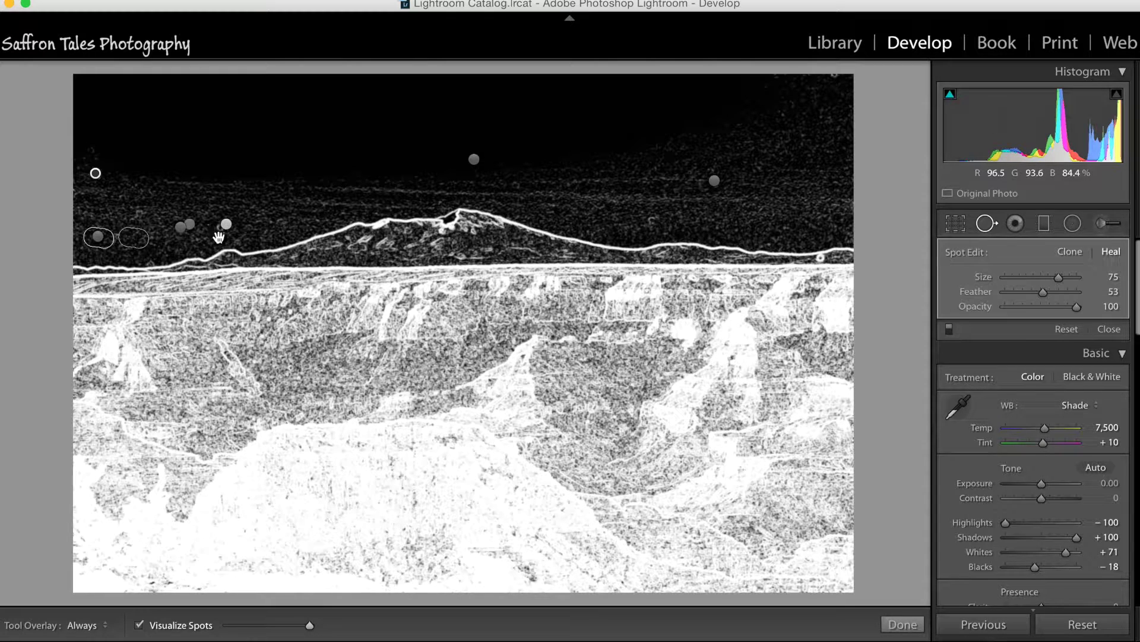
pyautogui.moveTo(205, 236); pyautogui.dragTo(222, 225)
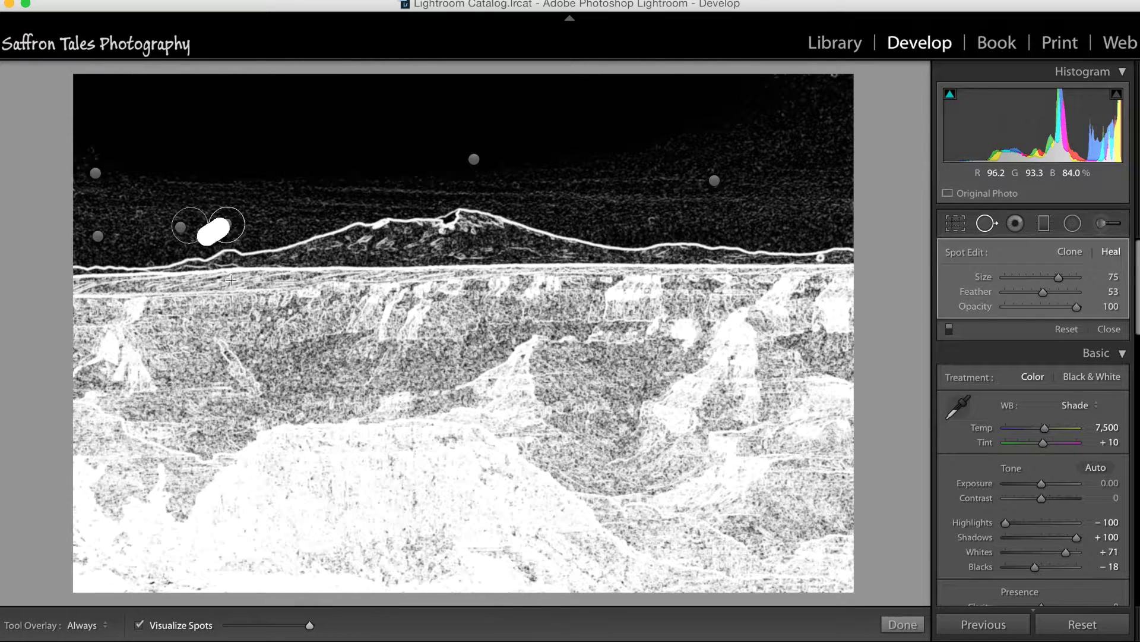
pyautogui.click(649, 218)
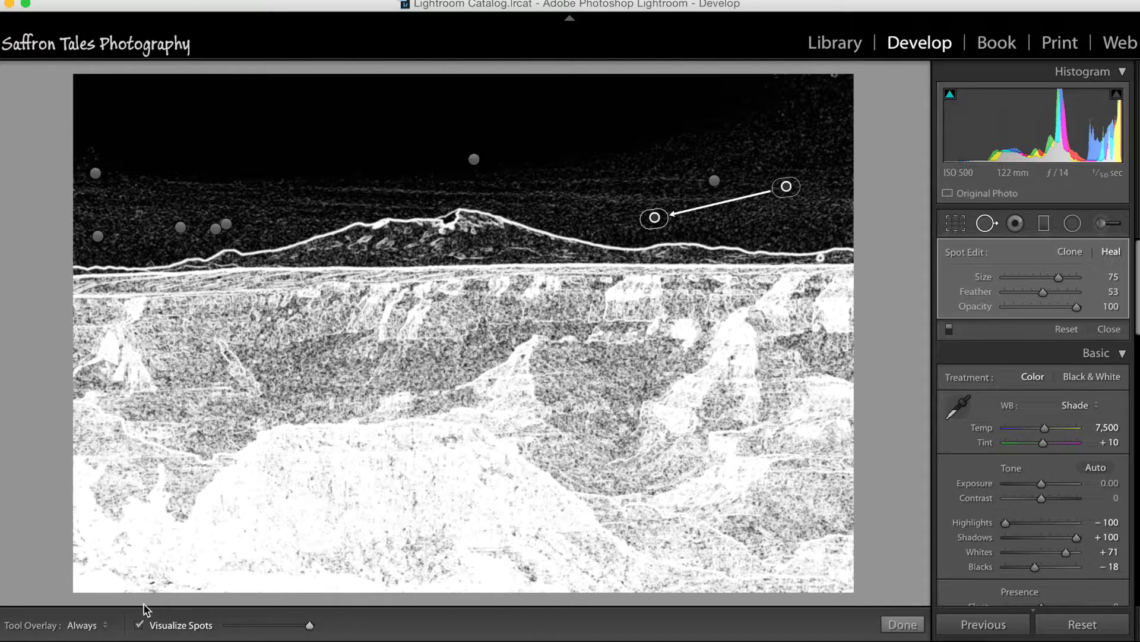
pyautogui.click(154, 627)
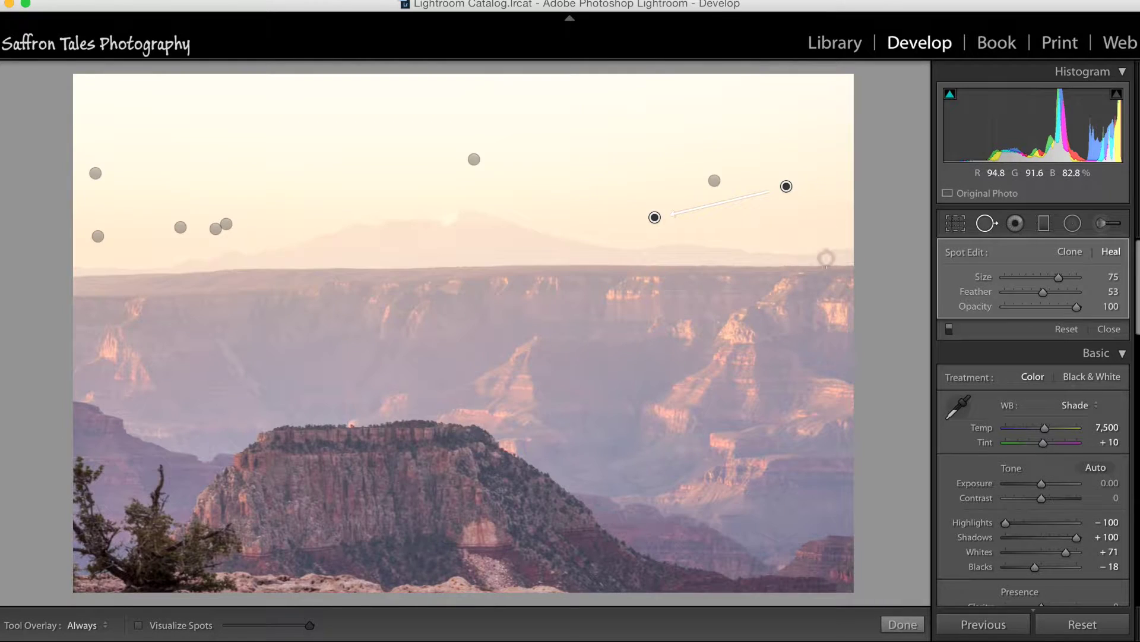
# Heal the spot just above the canyon rim near the photo's right edge with brush size 38, and close Spot Removal
pyautogui.press('z')
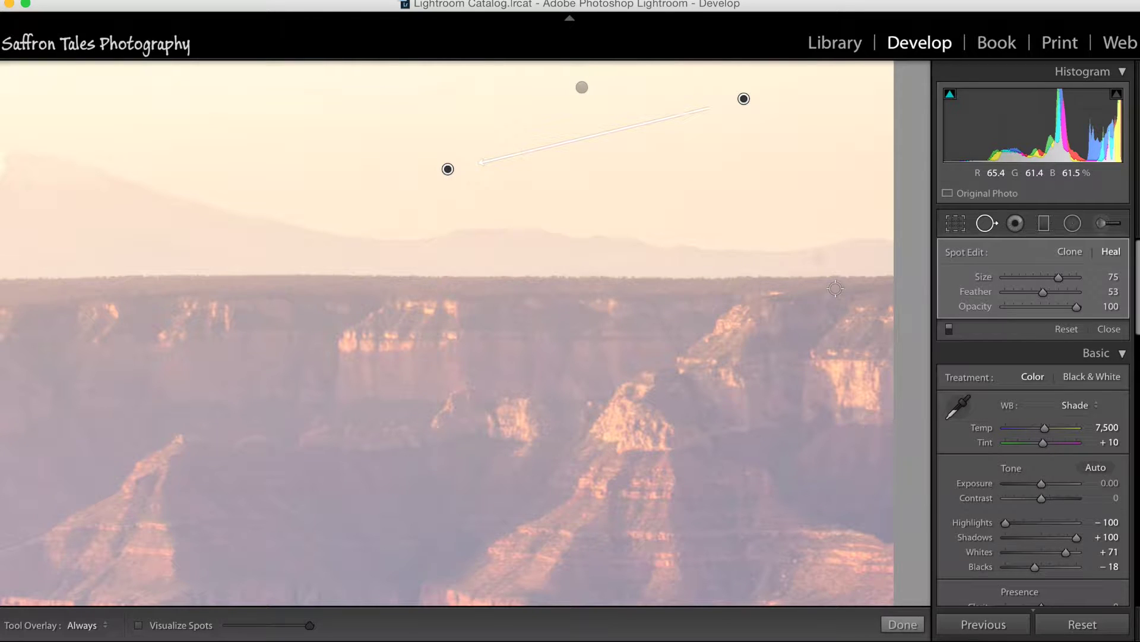
pyautogui.moveTo(815, 257); pyautogui.dragTo(826, 256)
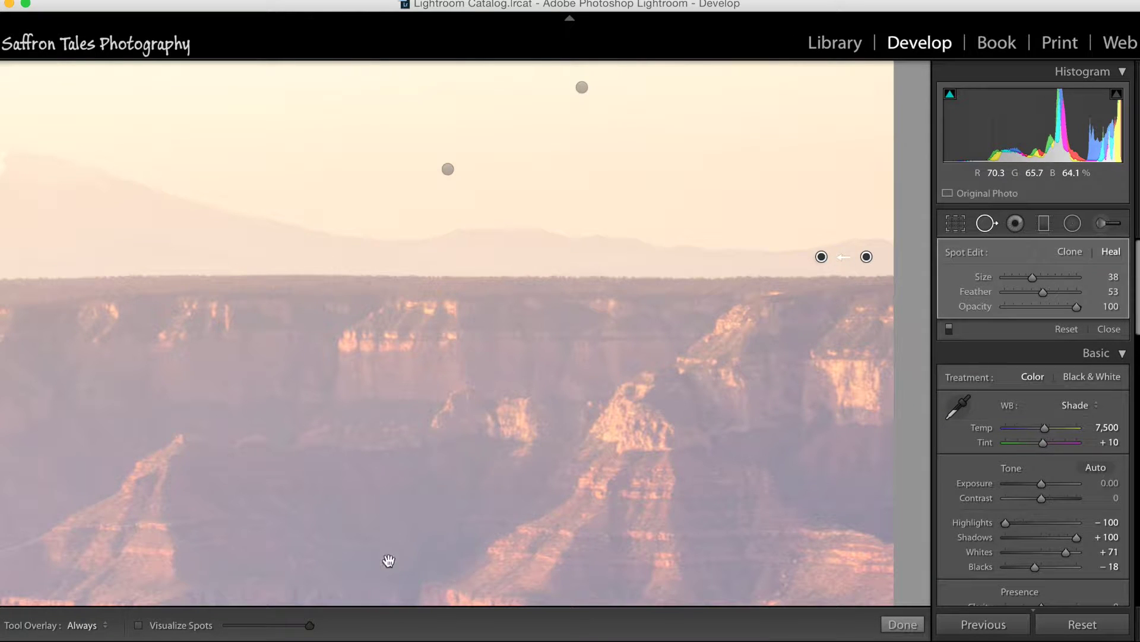
pyautogui.click(1109, 330)
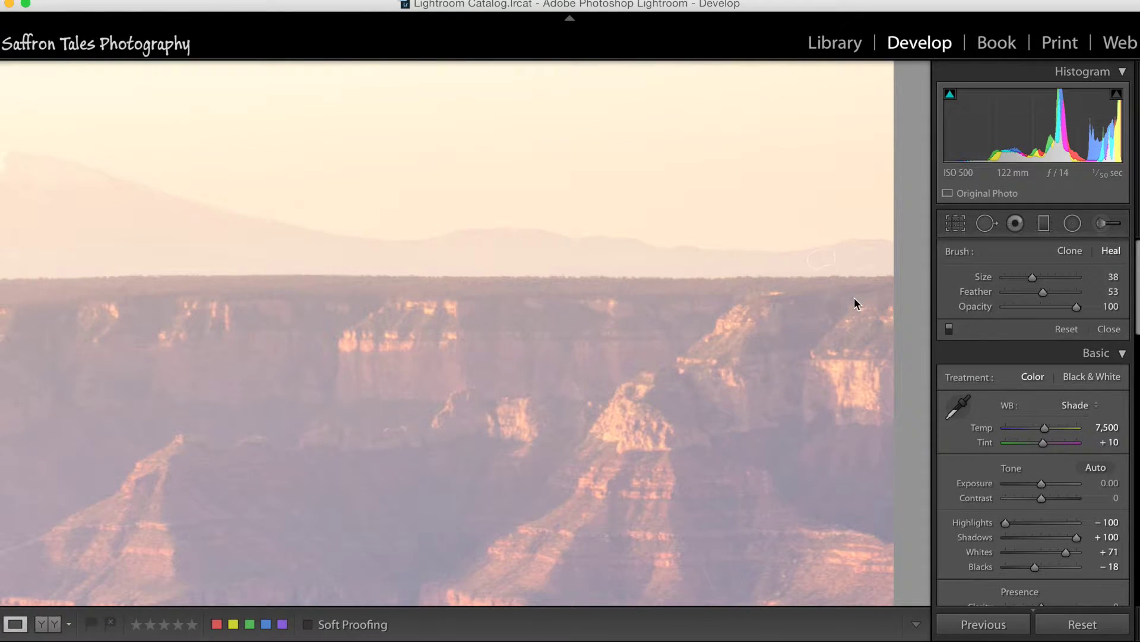
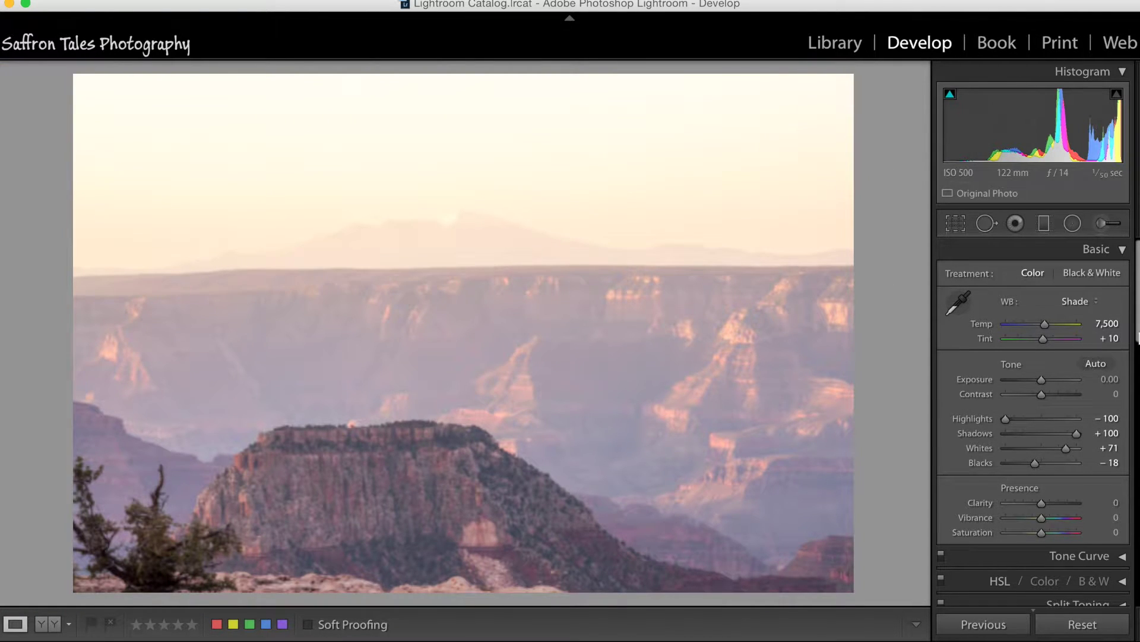
# Set Clarity to +10 and Vibrance to +8
pyautogui.moveTo(1136, 333); pyautogui.dragTo(1136, 367)
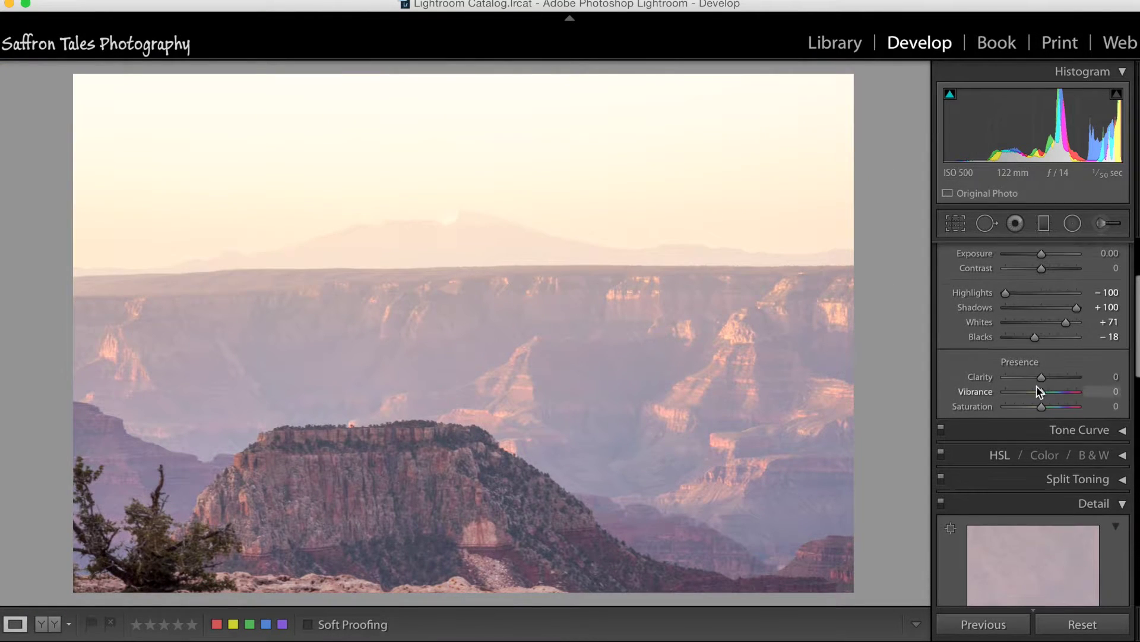
pyautogui.click(1044, 380)
pyautogui.moveTo(1045, 380); pyautogui.dragTo(1047, 381)
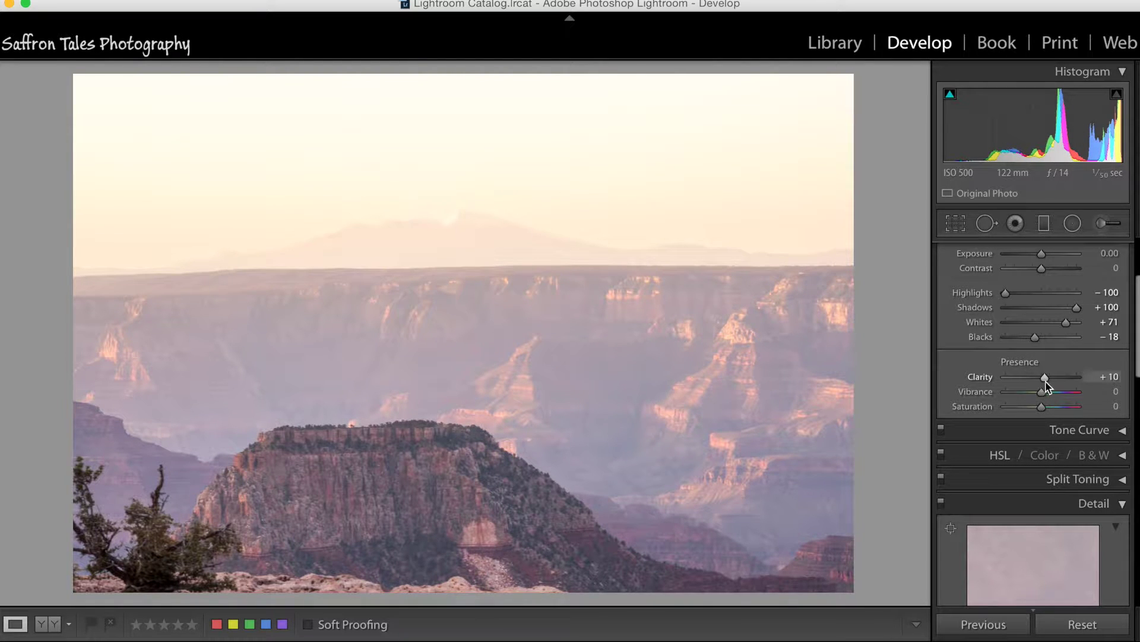
pyautogui.click(1043, 393)
pyautogui.moveTo(1045, 397); pyautogui.dragTo(1046, 397)
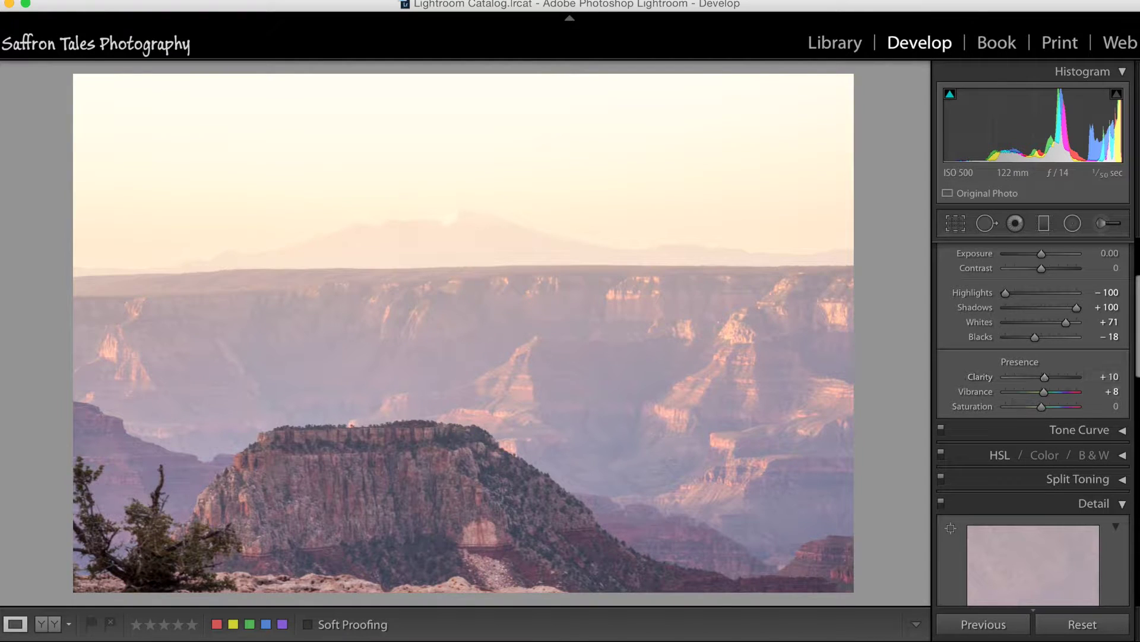
pyautogui.scroll(-6, 1133, 368)
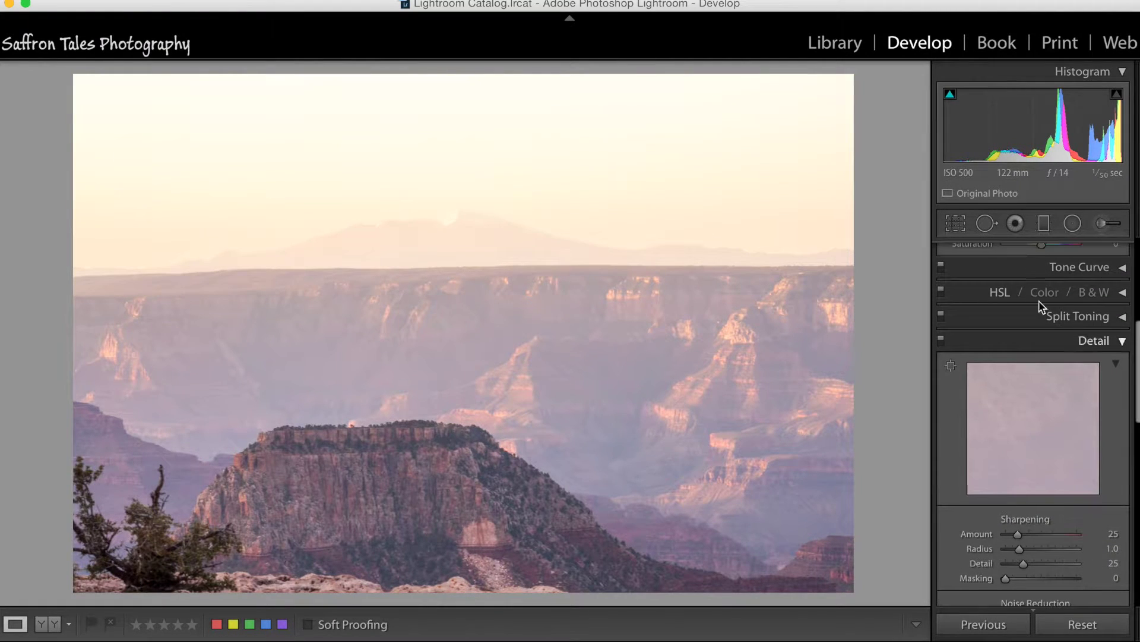
# Apply the Medium Contrast point curve in the Tone Curve settings, and collapse them
pyautogui.click(1041, 267)
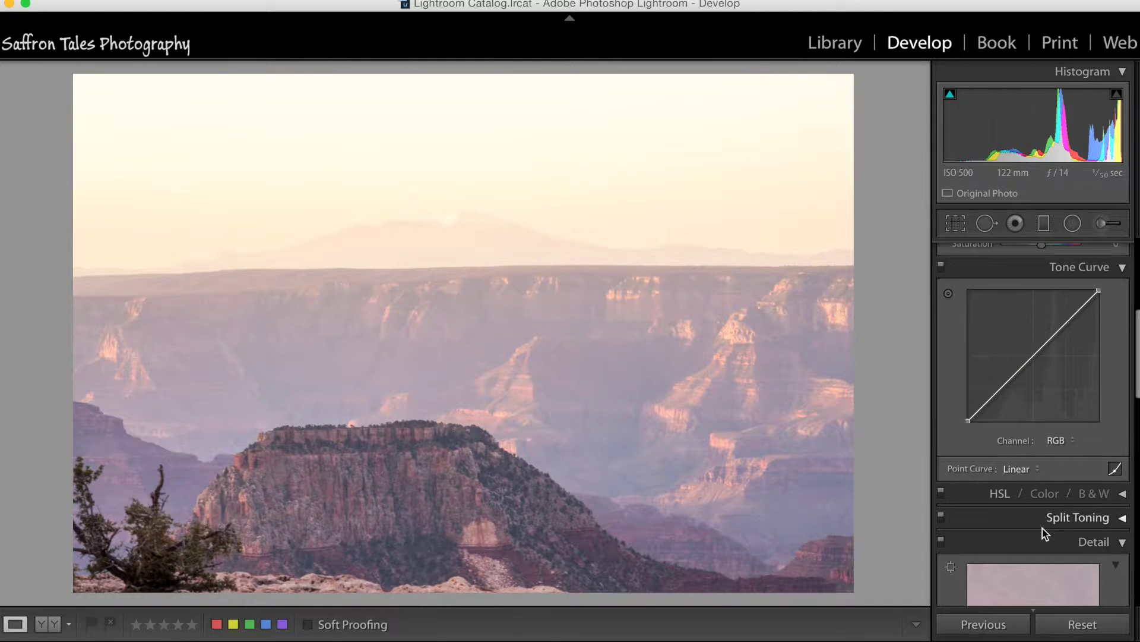
pyautogui.click(1025, 469)
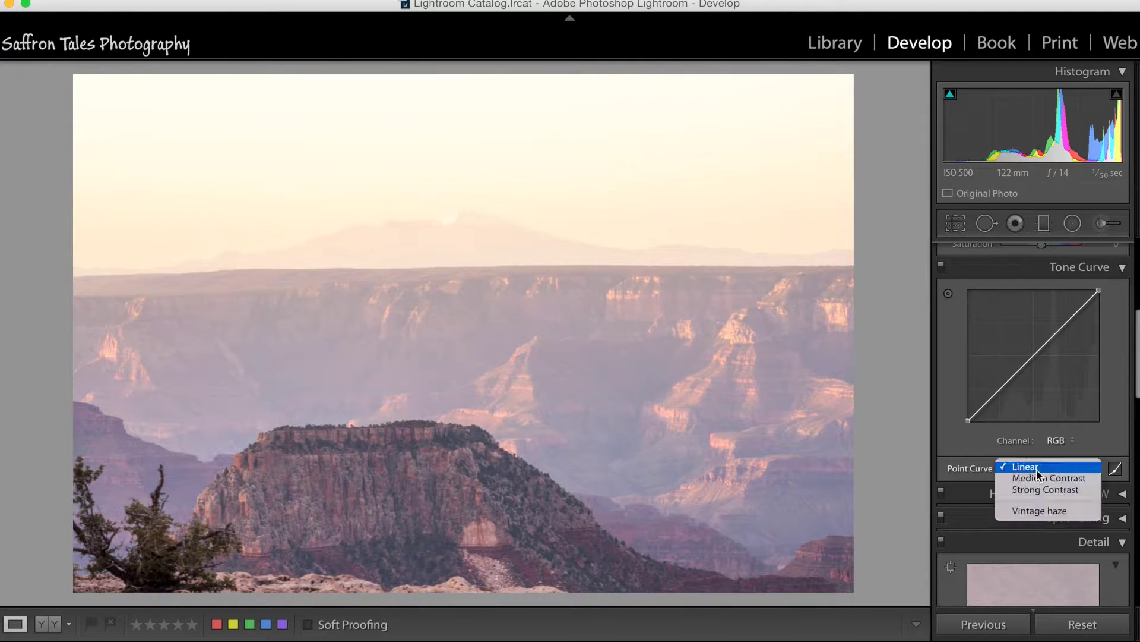
pyautogui.click(1049, 479)
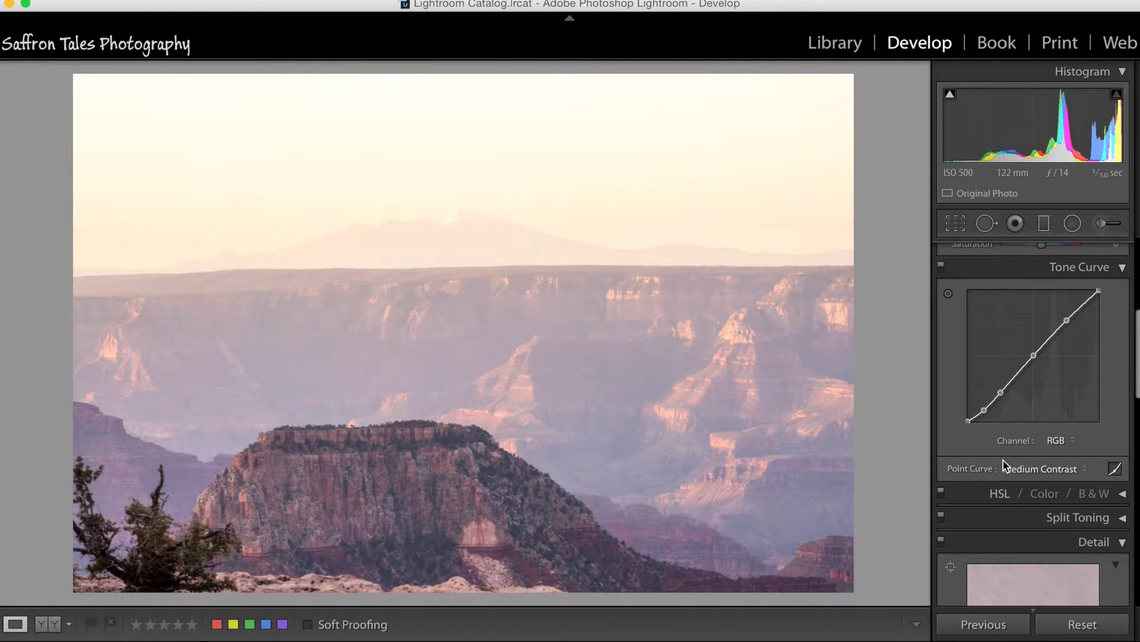
pyautogui.click(1022, 270)
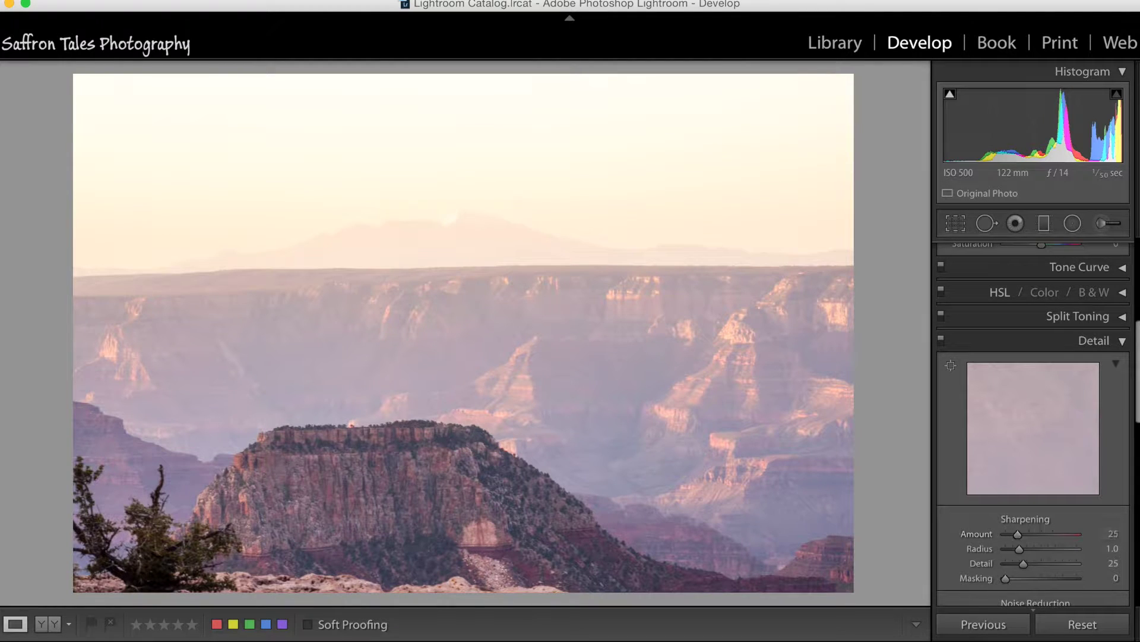
# Cycle through the photo's info overlays to check file details, and hide the overlay
pyautogui.press('i')
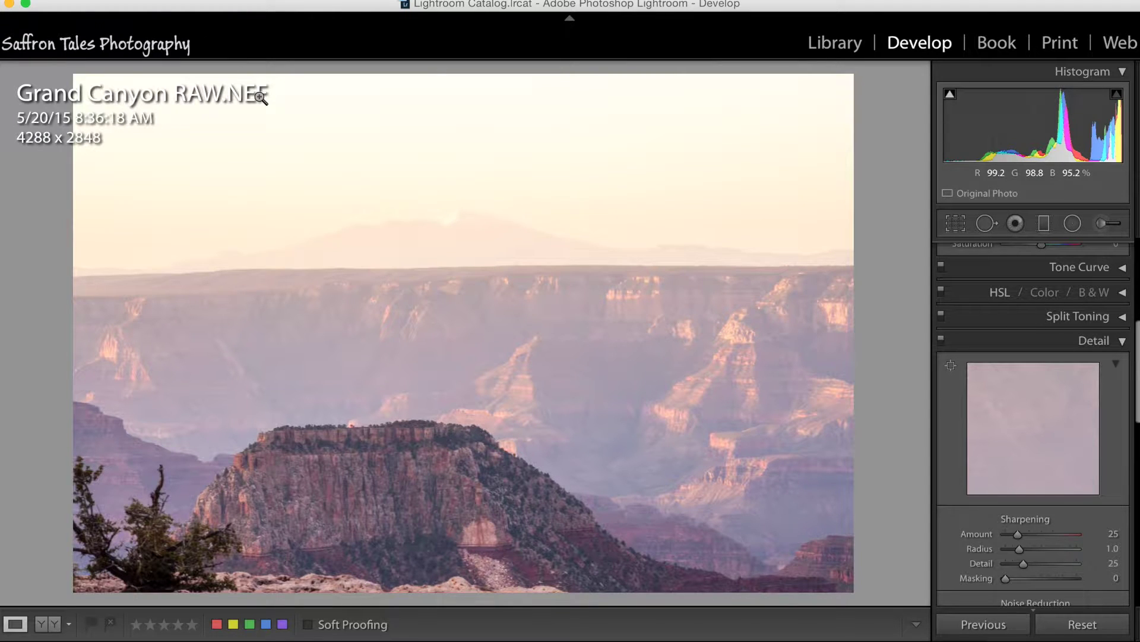
pyautogui.press('i')
pyautogui.press('i')
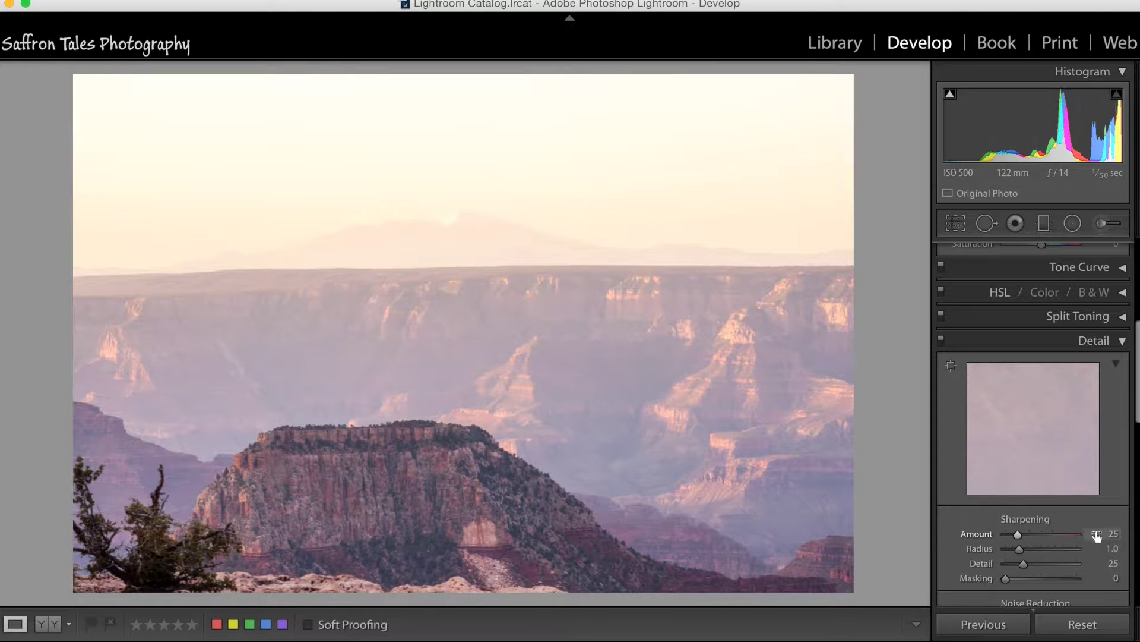
# Set the Sharpening Amount to 80 and the Noise Reduction Luminance to 22
pyautogui.moveTo(1022, 536); pyautogui.dragTo(1044, 535)
pyautogui.scroll(-5, 1132, 428)
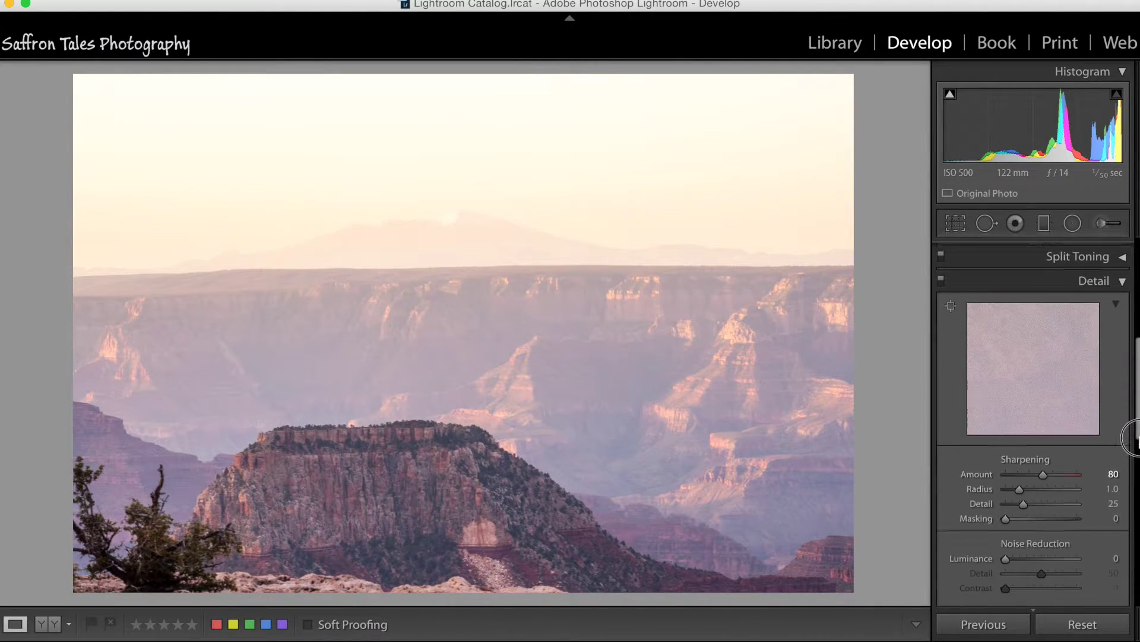
pyautogui.moveTo(1006, 443); pyautogui.dragTo(1023, 443)
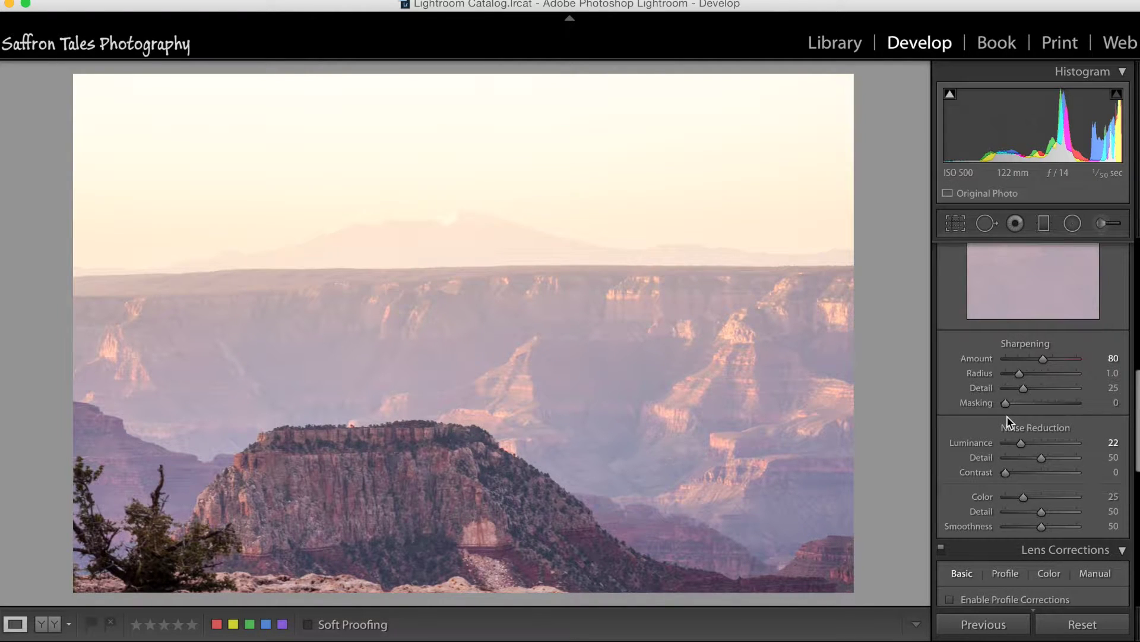
# Set the Sharpening Masking to 35 using the black-and-white mask preview, keeping the sky masked out
pyautogui.moveTo(1006, 403); pyautogui.dragTo(1036, 409)
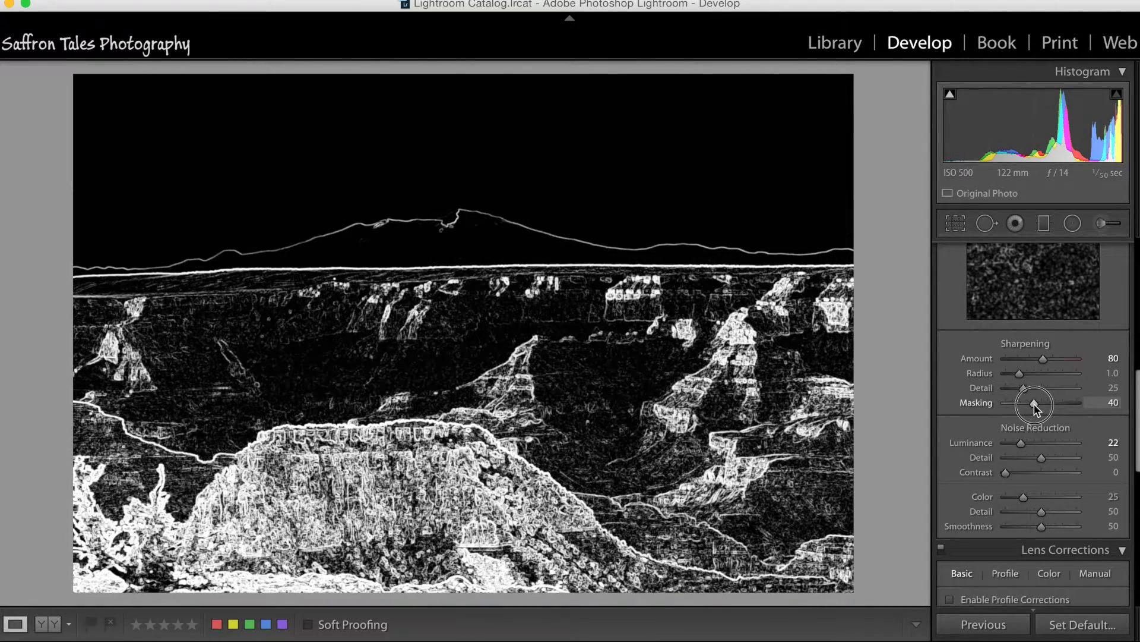
pyautogui.moveTo(1034, 404); pyautogui.dragTo(1032, 403)
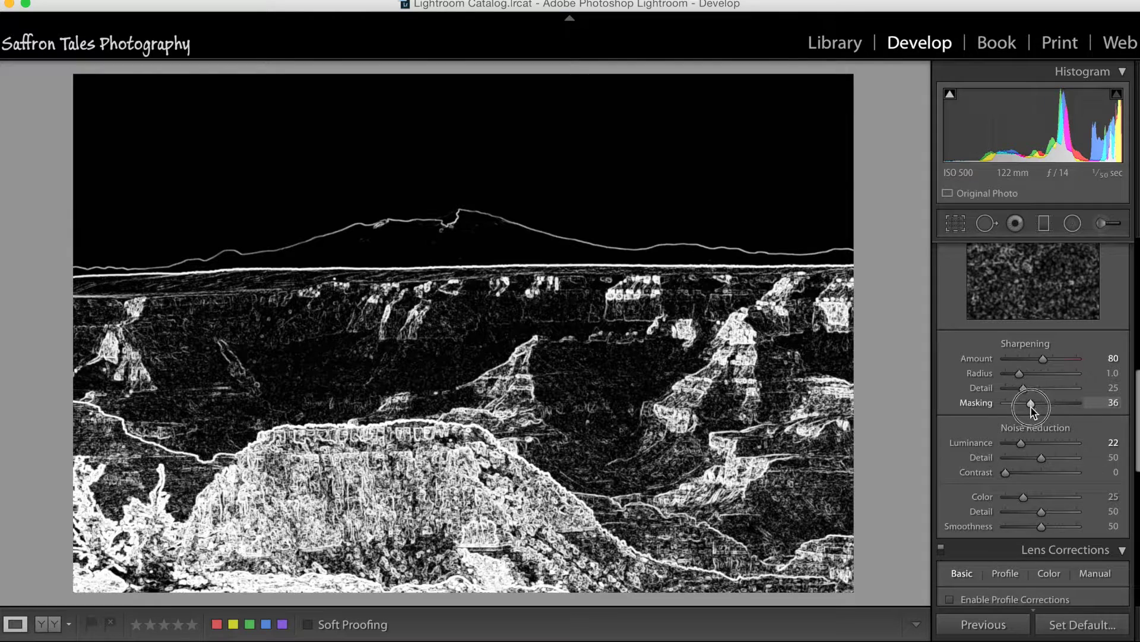
pyautogui.moveTo(1028, 408); pyautogui.dragTo(1028, 408)
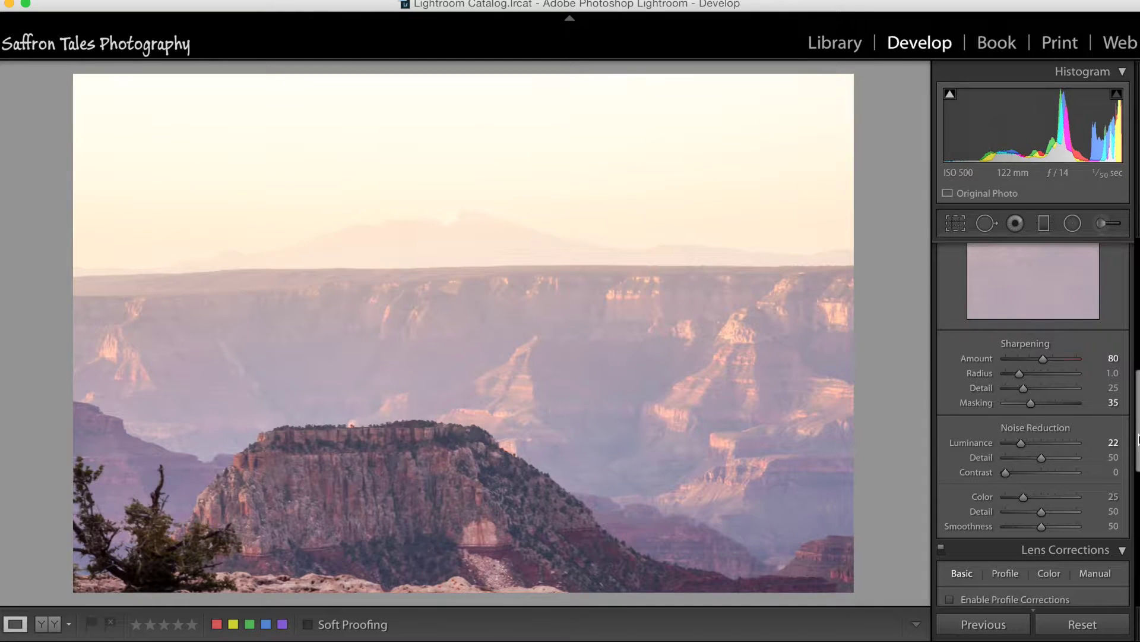
# Enable lens profile corrections and chromatic aberration removal, and set Dehaze to +15
pyautogui.scroll(-5, 1081, 427)
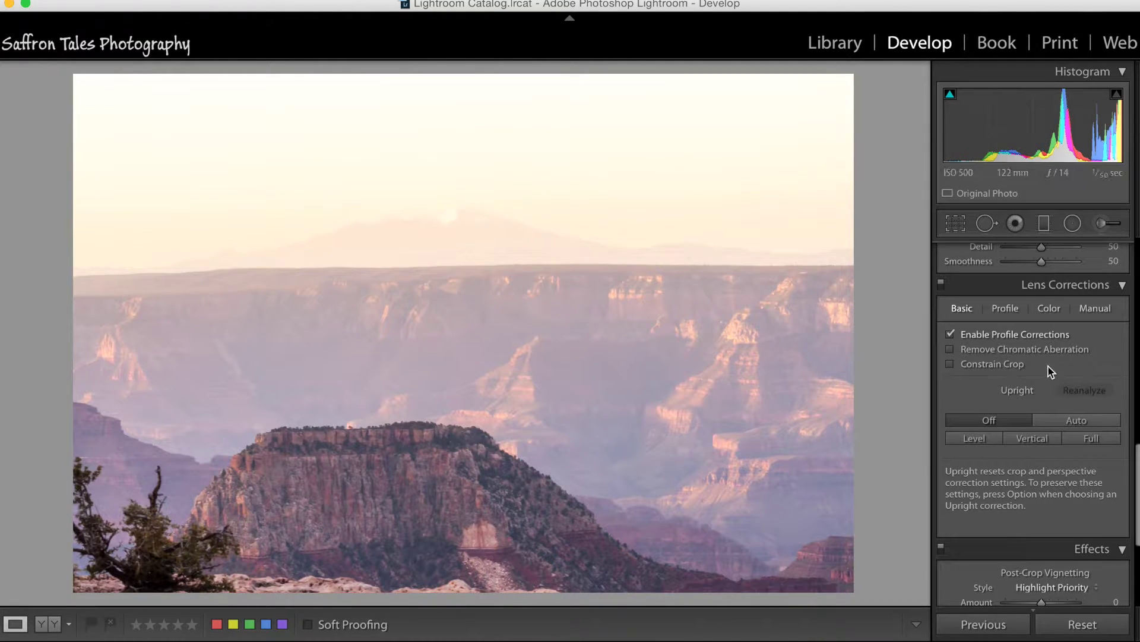
pyautogui.click(1060, 349)
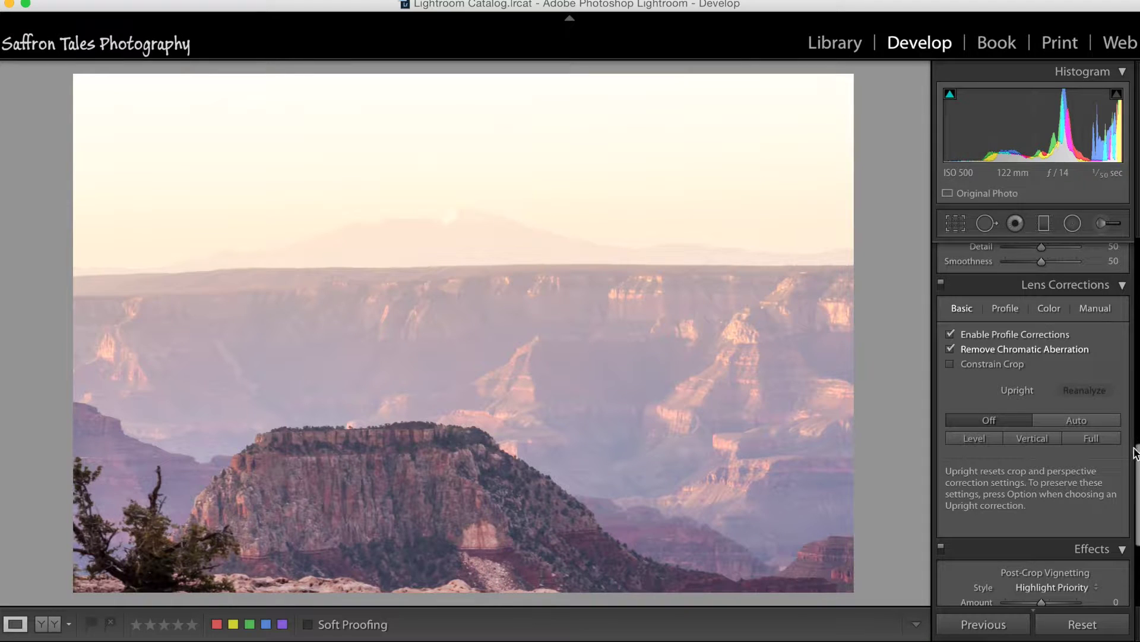
pyautogui.moveTo(1138, 487); pyautogui.dragTo(1128, 540)
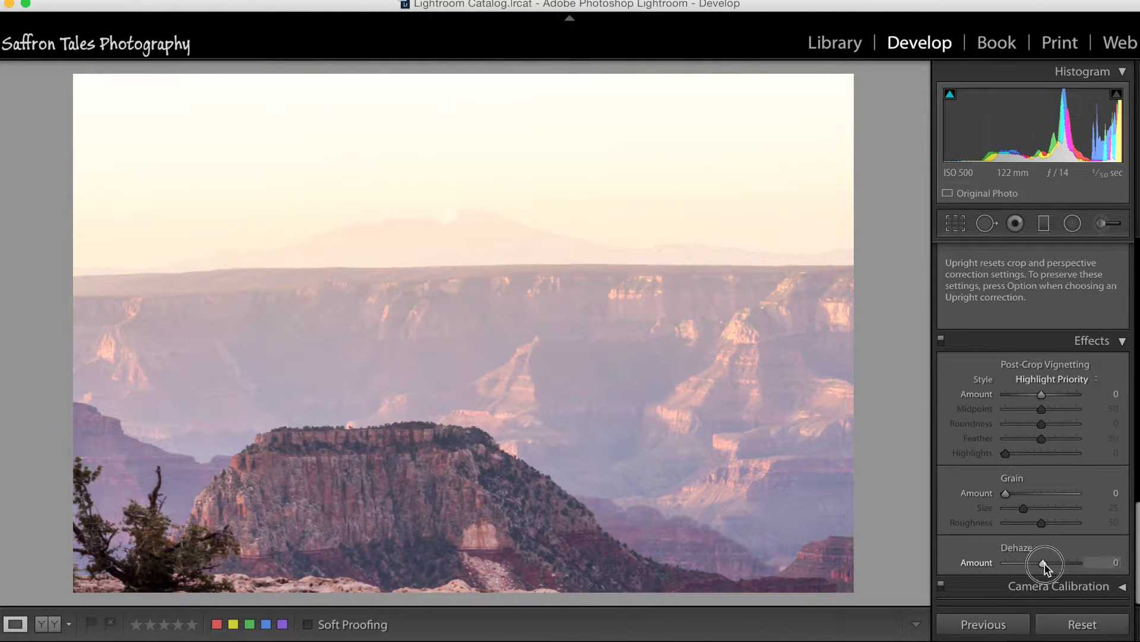
pyautogui.moveTo(1043, 564); pyautogui.dragTo(1046, 564)
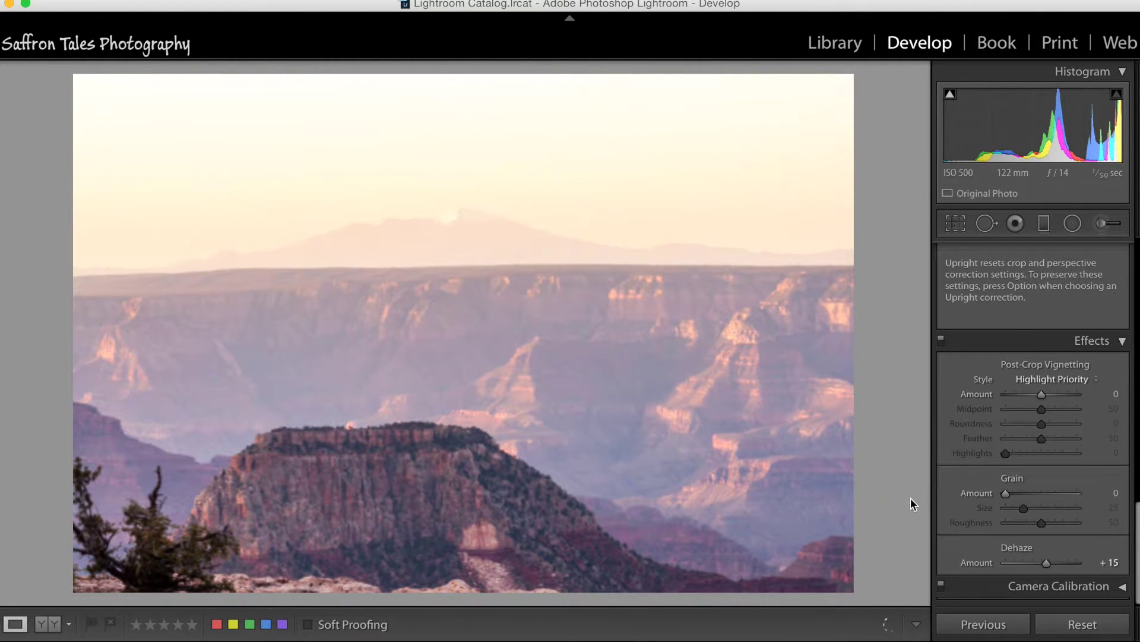
# Try to straighten the photo along a short stretch of the canyon rim, and undo the crop angle
pyautogui.click(957, 226)
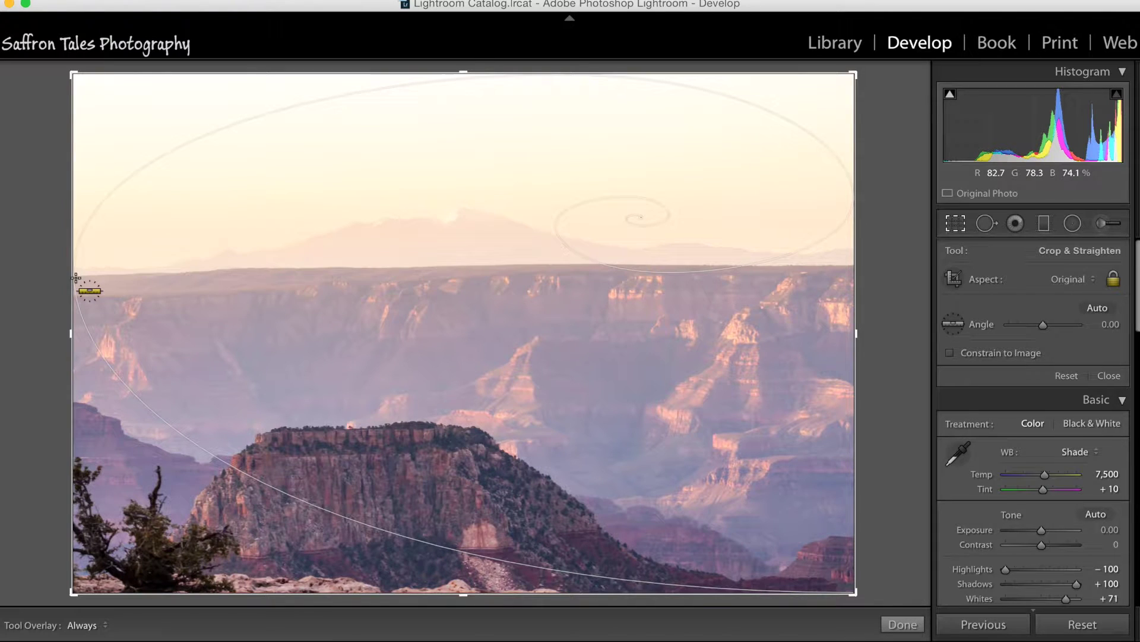
pyautogui.moveTo(129, 266); pyautogui.dragTo(288, 265)
pyautogui.press('Return')
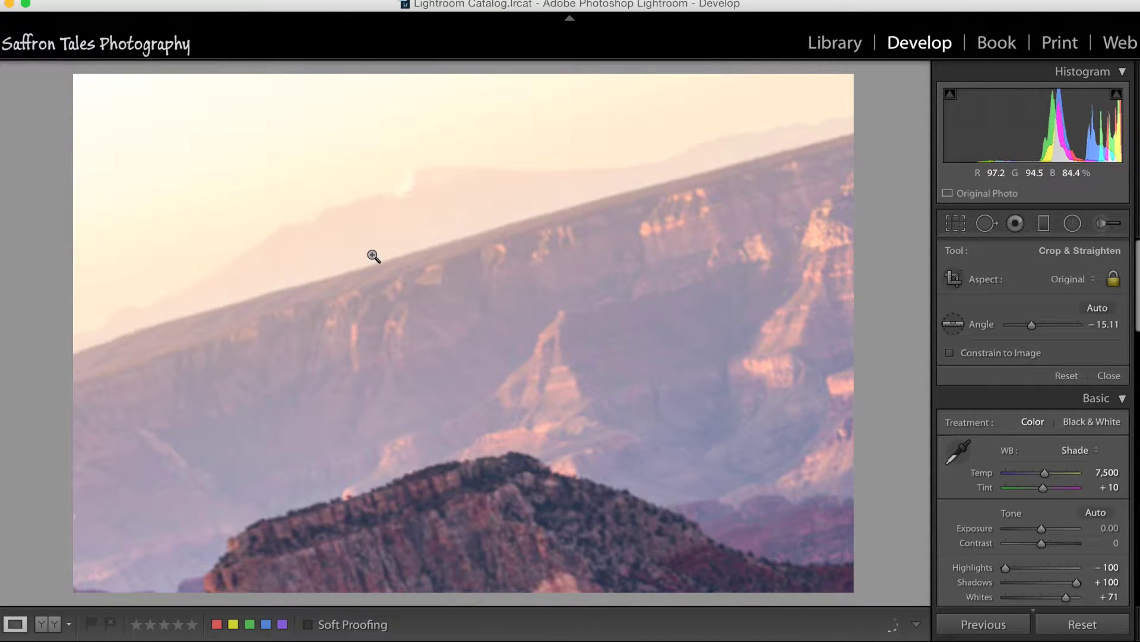
pyautogui.press('super+z')
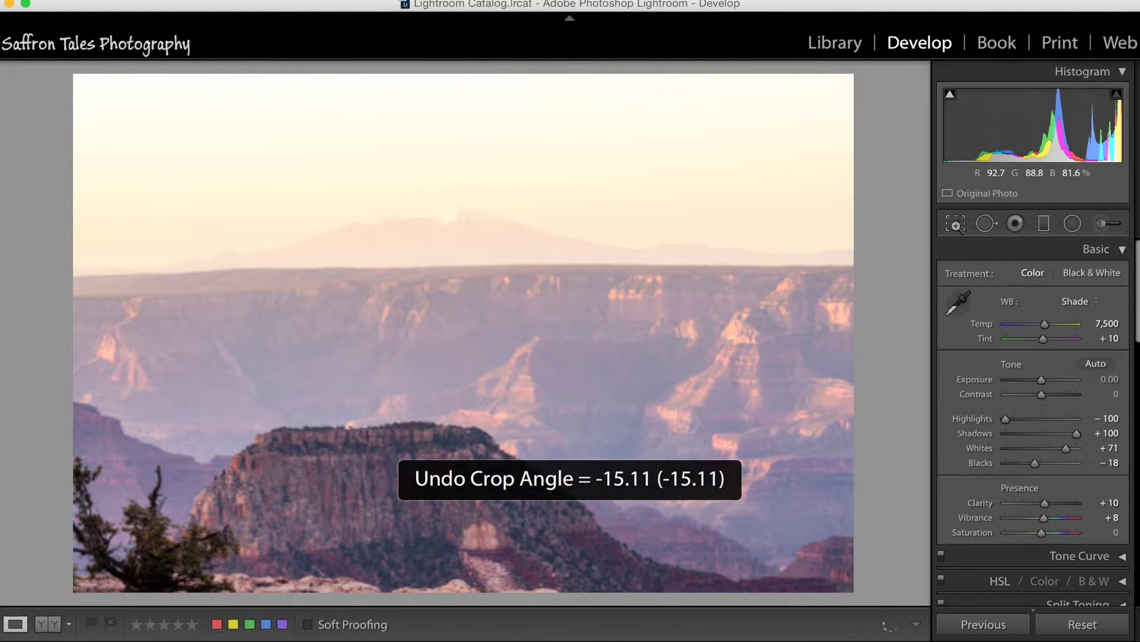
# Straighten the photo along the full canyon rim at an angle of about 0.81, and compare it with the Before view
pyautogui.click(955, 224)
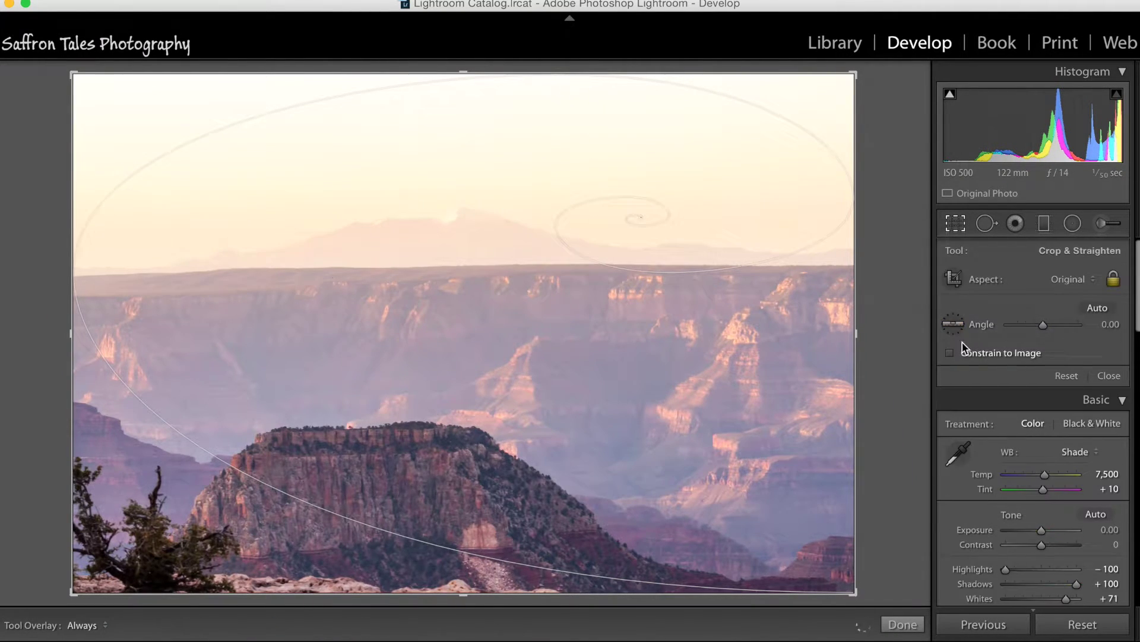
pyautogui.click(952, 325)
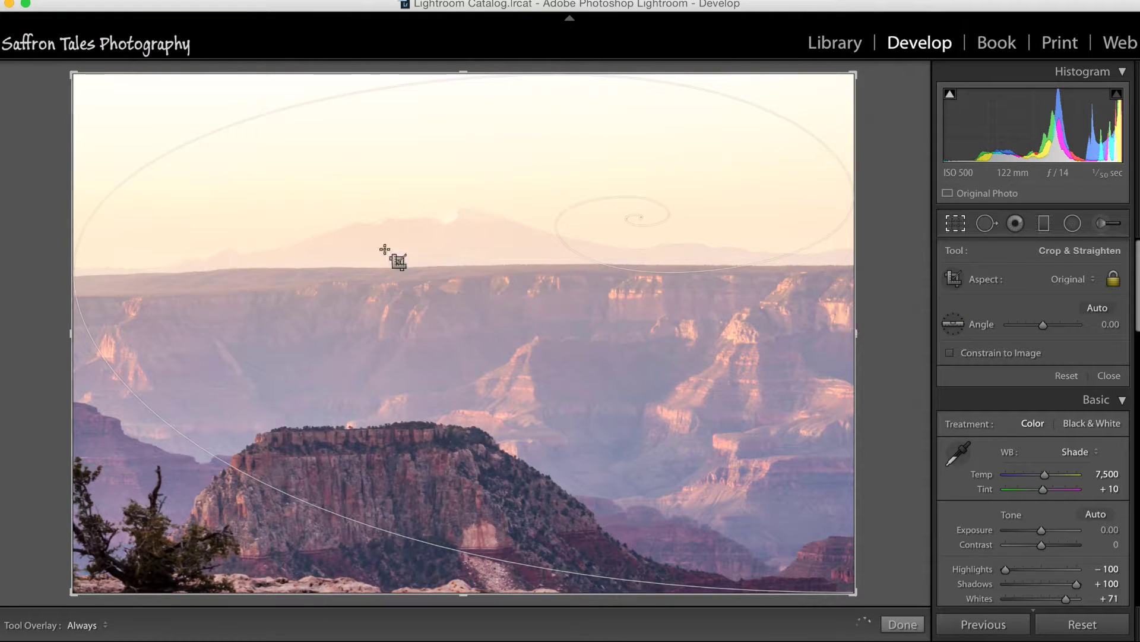
pyautogui.moveTo(85, 276); pyautogui.dragTo(930, 262)
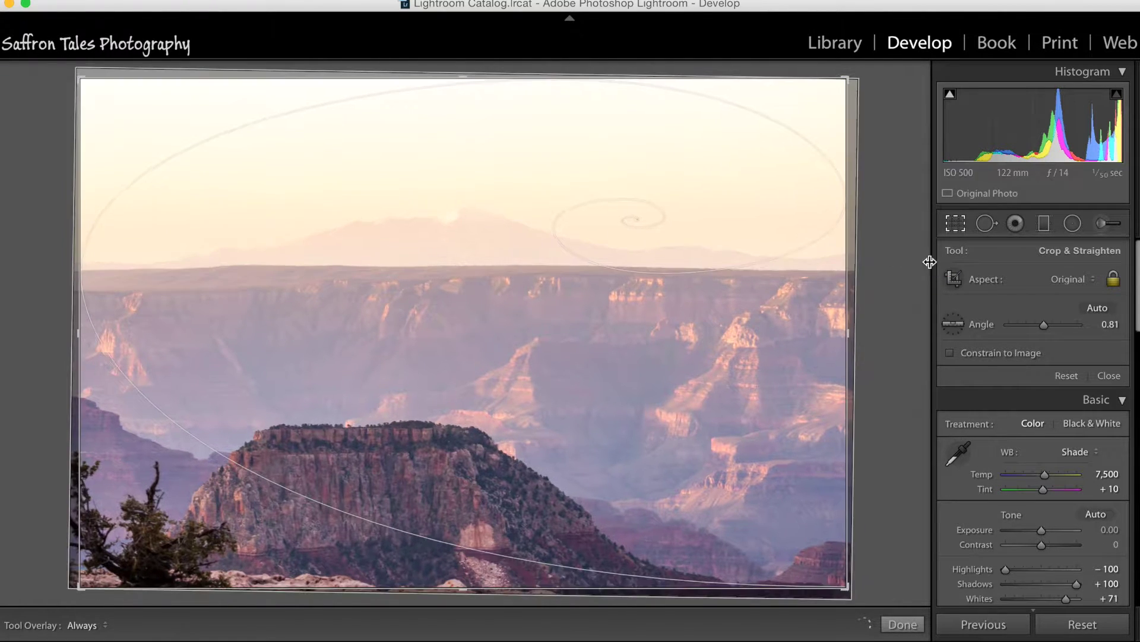
pyautogui.click(922, 626)
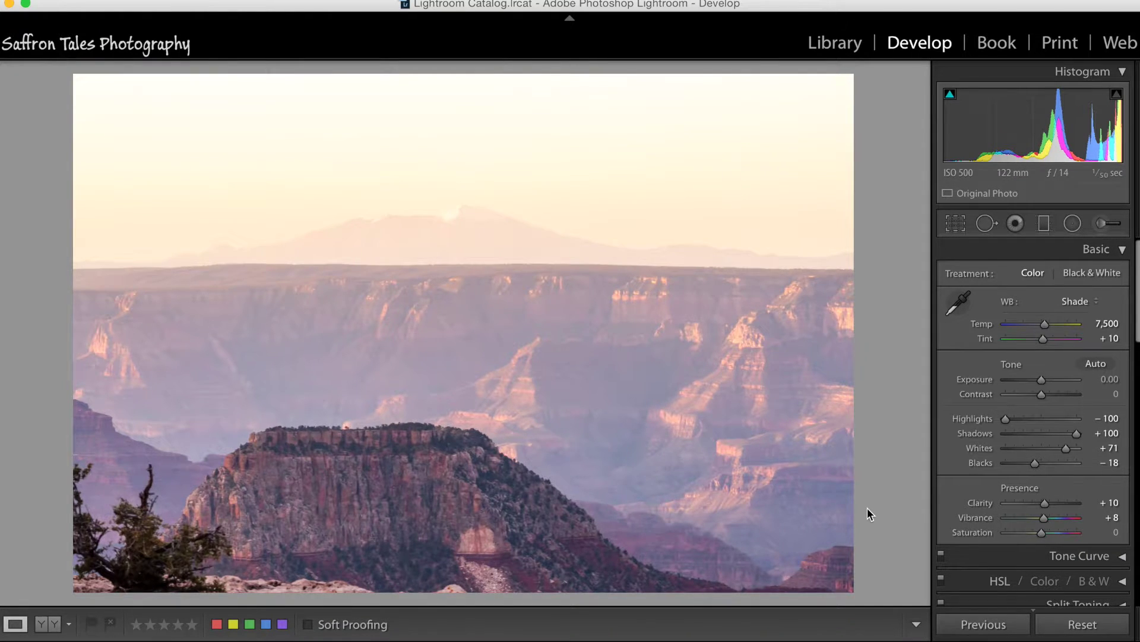
pyautogui.press('\\')
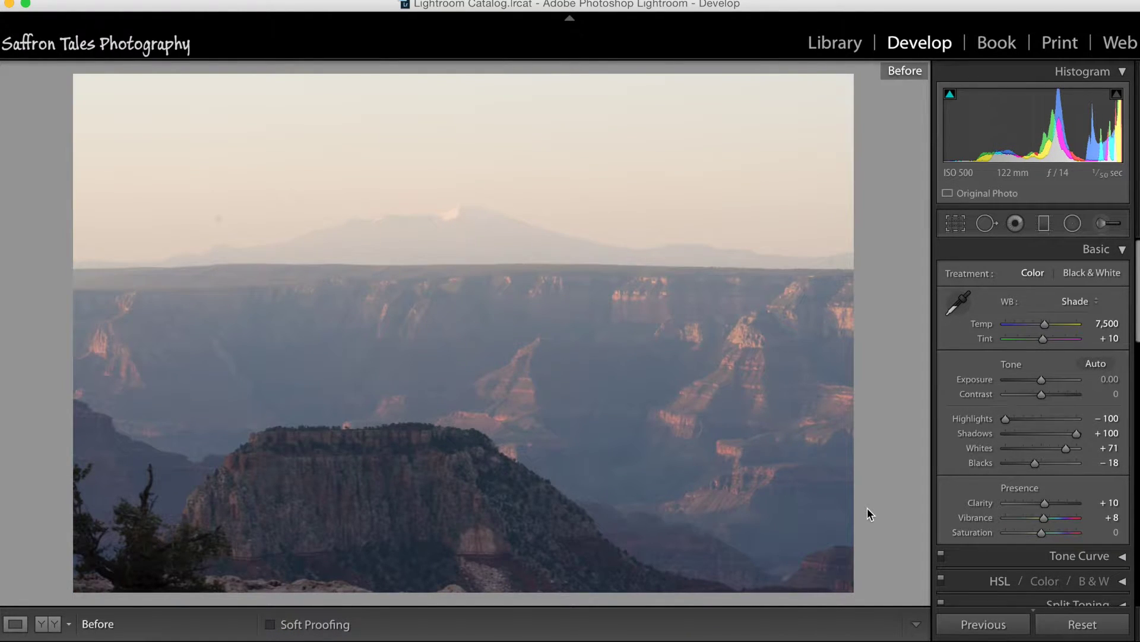
pyautogui.press('\\')
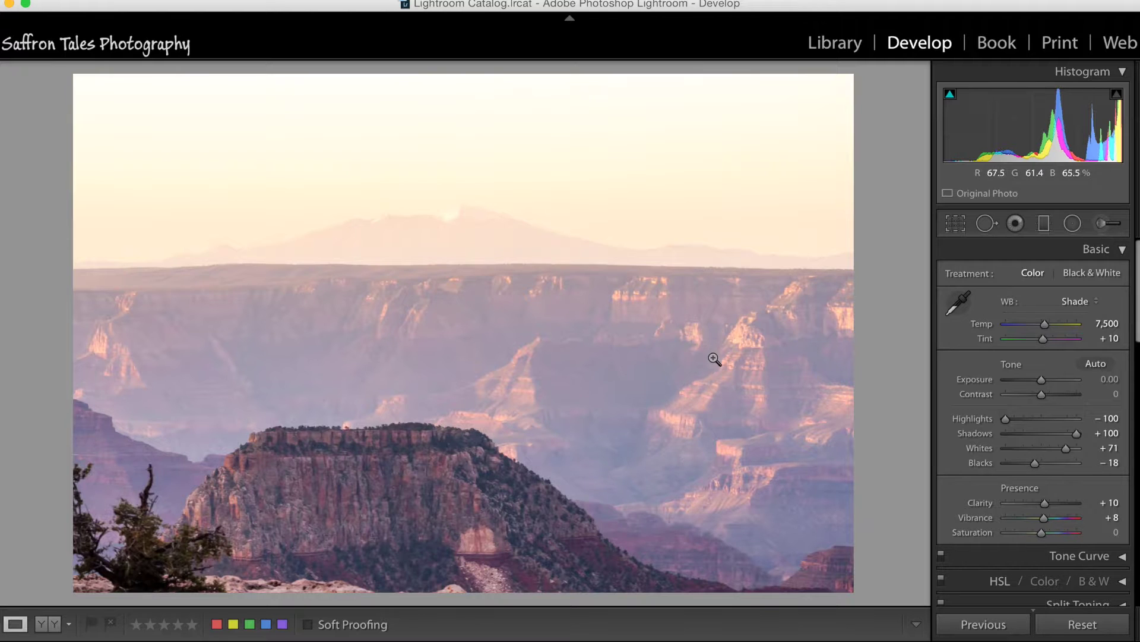
# Send the photo from Lightroom to Adobe Photoshop CC 2015 for further editing
pyautogui.rightClick(728, 257)
pyautogui.moveTo(744, 321)
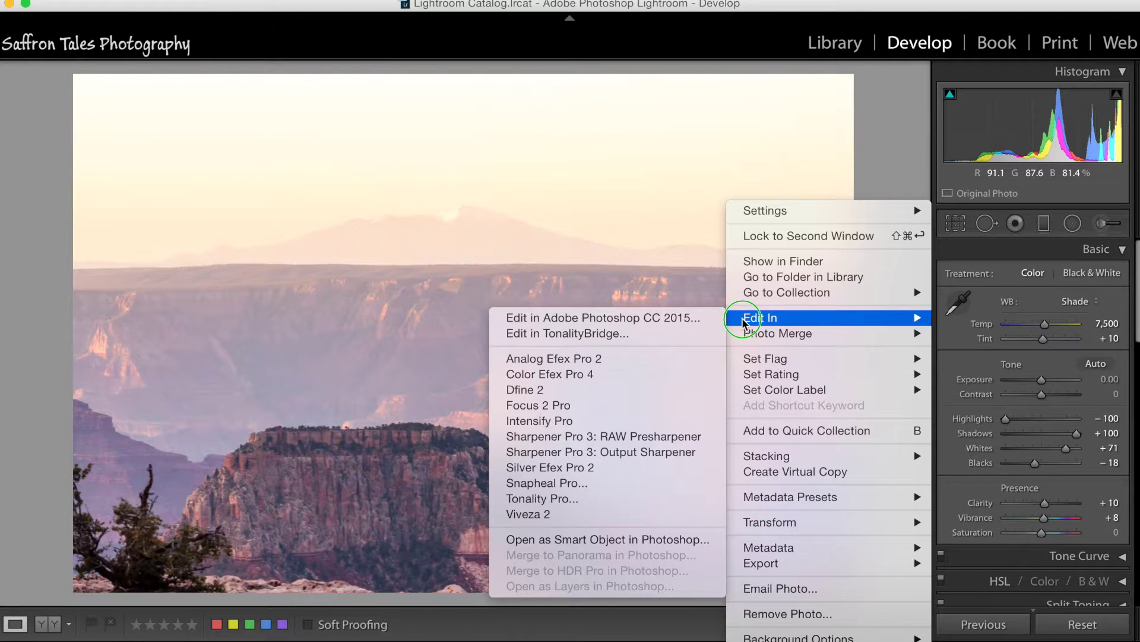
pyautogui.click(703, 320)
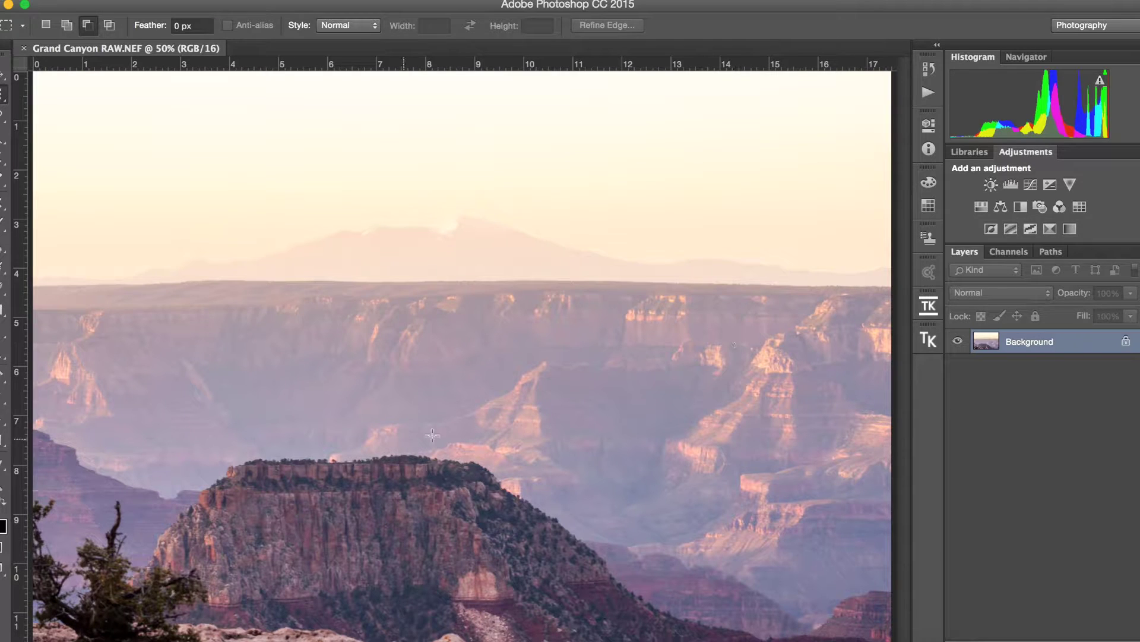
# Fit the whole photo in view with the Move tool active, and convert the locked Background into the editable Layer 0
pyautogui.press('z')
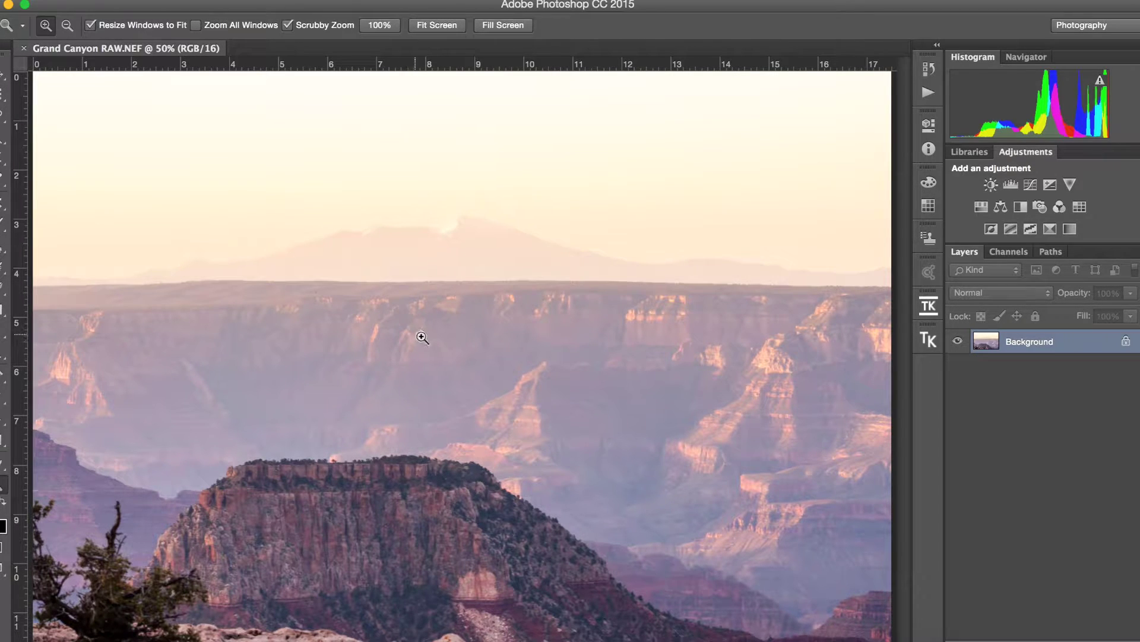
pyautogui.keyDown('alt'); pyautogui.click(404, 321); pyautogui.keyUp('alt')
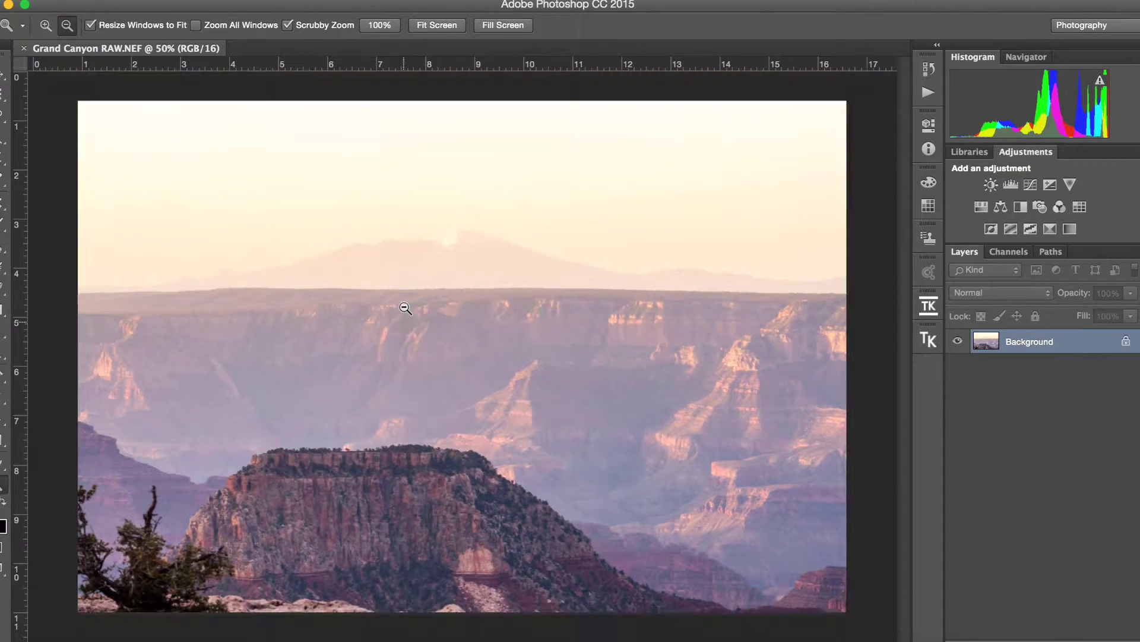
pyautogui.click(3, 74)
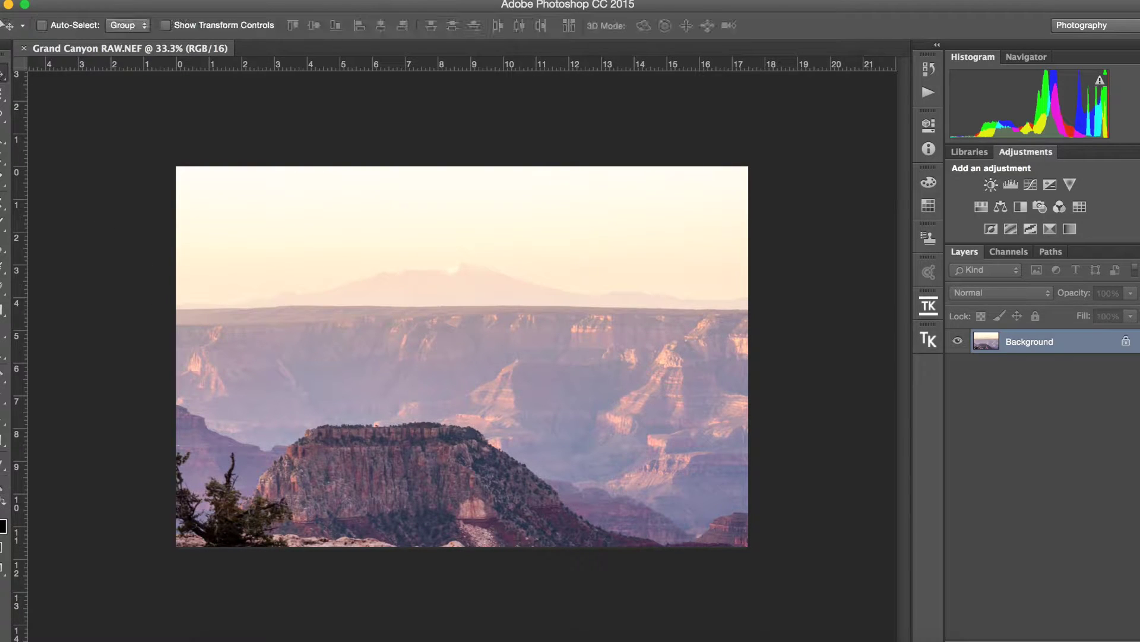
pyautogui.doubleClick(1033, 341)
pyautogui.click(667, 227)
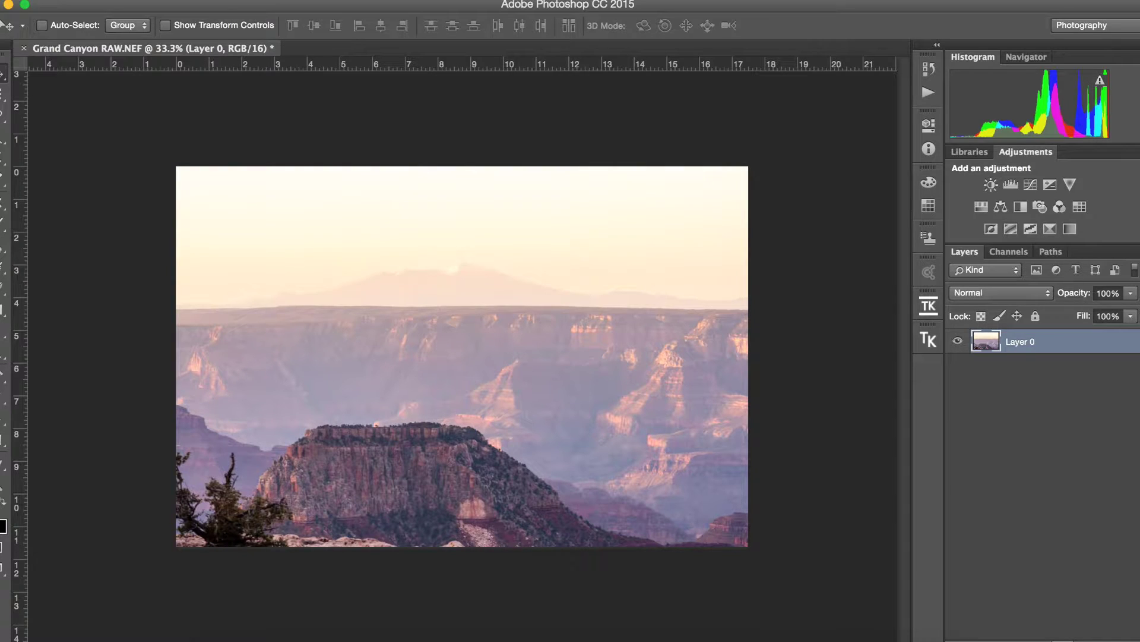
pyautogui.moveTo(970, 641); pyautogui.dragTo(970, 625)
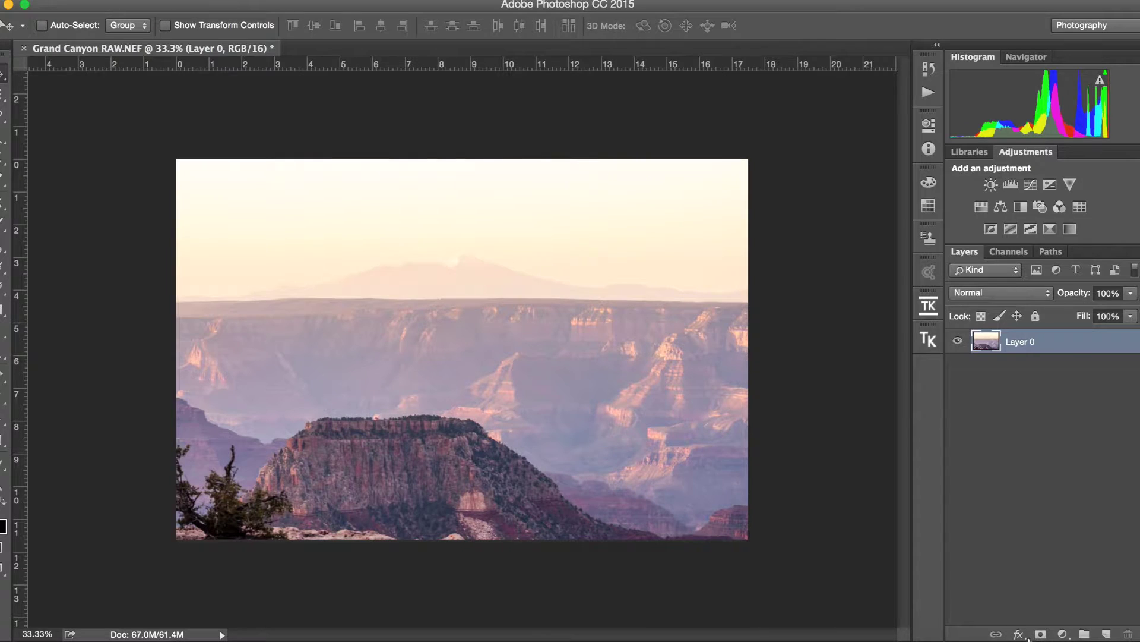
pyautogui.click(1063, 634)
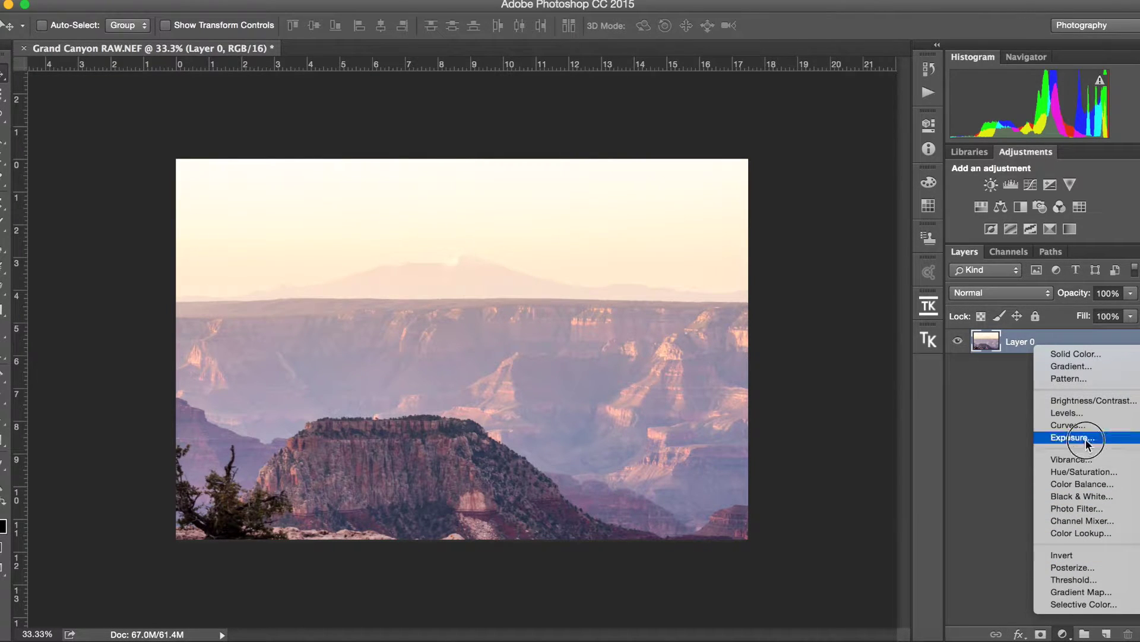
pyautogui.click(1104, 427)
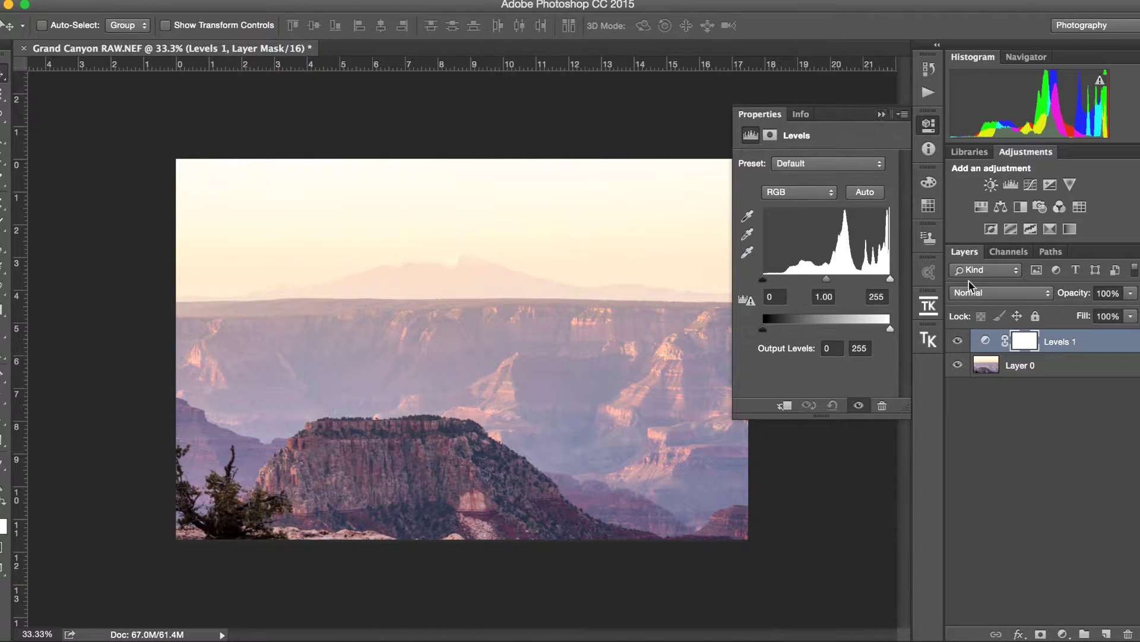
pyautogui.moveTo(1075, 341); pyautogui.dragTo(1128, 634)
# Add a Curves adjustment layer above Layer 0
pyautogui.click(1063, 634)
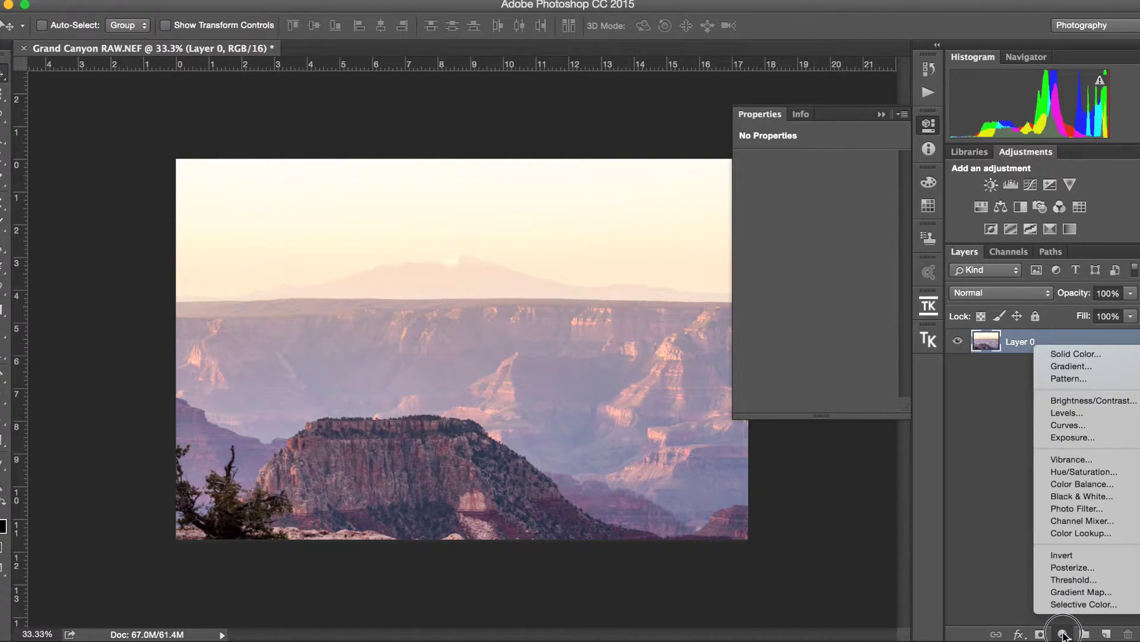
pyautogui.click(1066, 425)
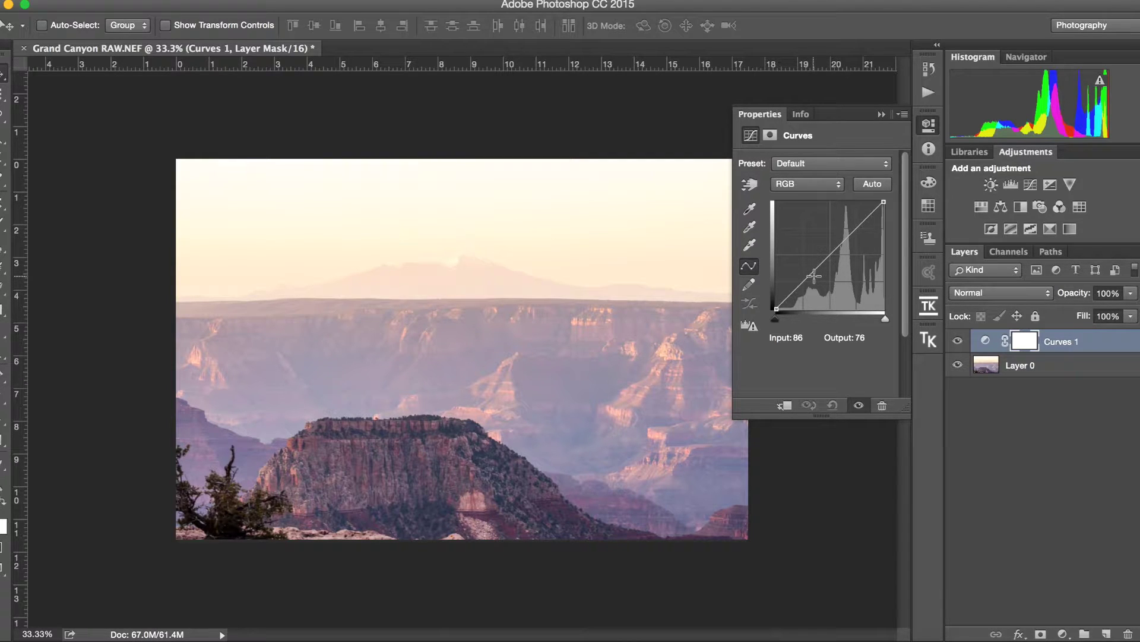
# Shape the Curves 1 curve into a contrast S with points at 90/74 and 165/183, and compare the photo with and without it
pyautogui.moveTo(815, 269); pyautogui.dragTo(818, 281)
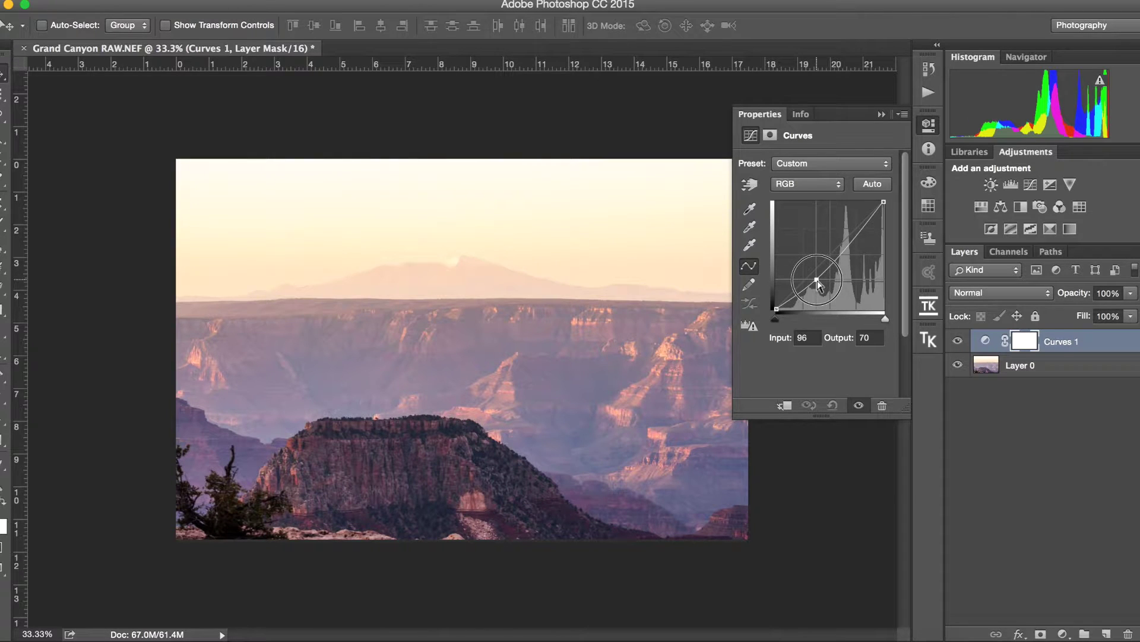
pyautogui.moveTo(852, 235); pyautogui.dragTo(847, 235)
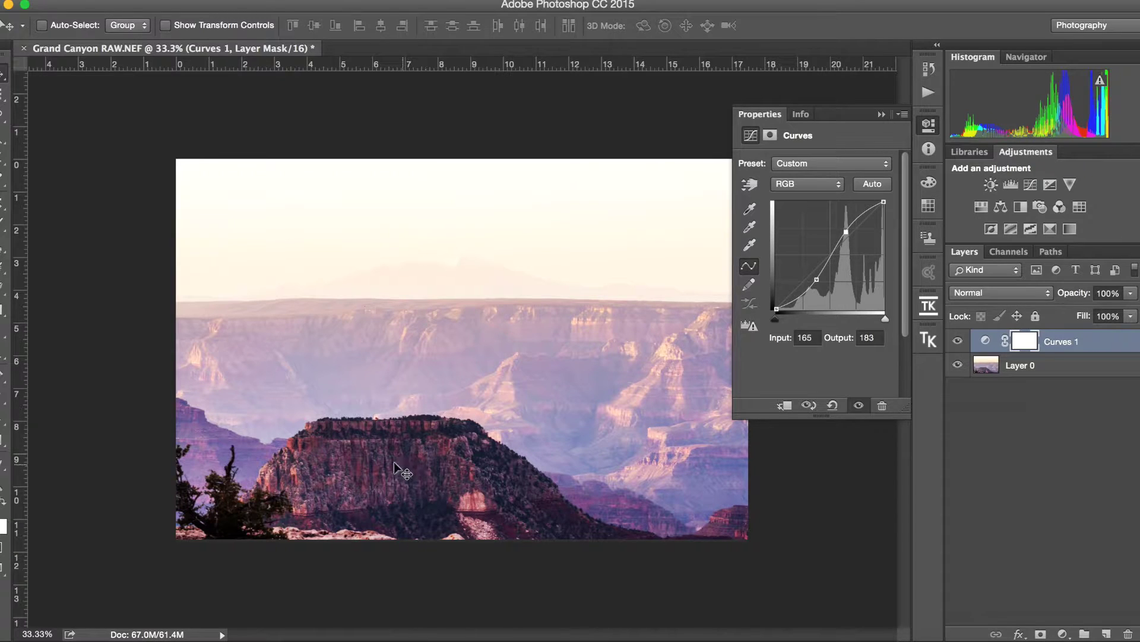
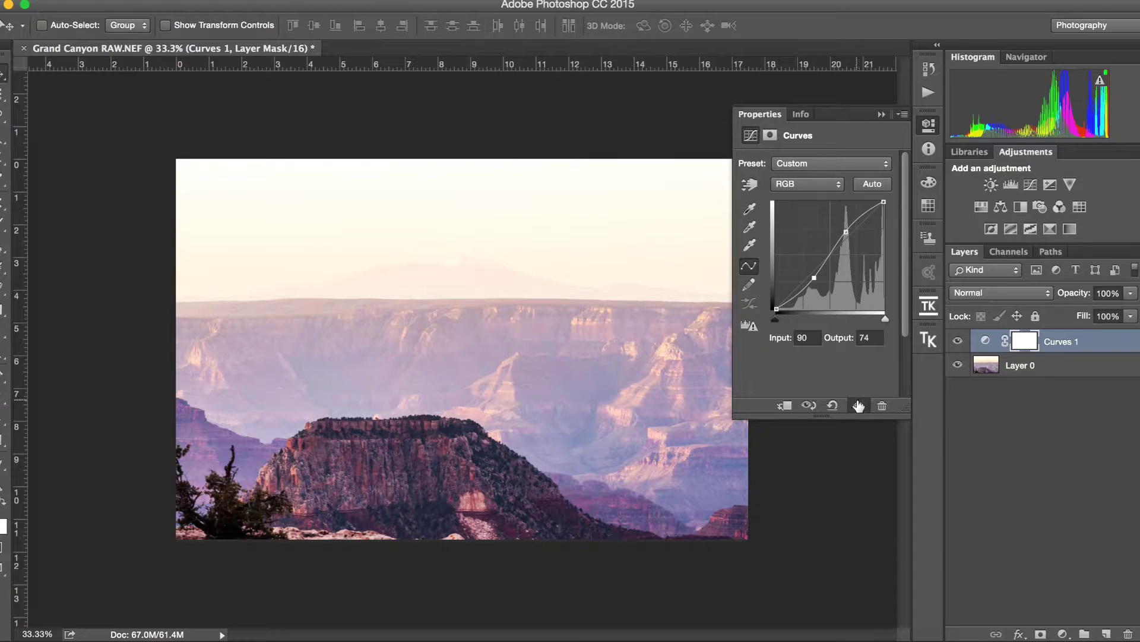
pyautogui.click(861, 407)
pyautogui.click(882, 114)
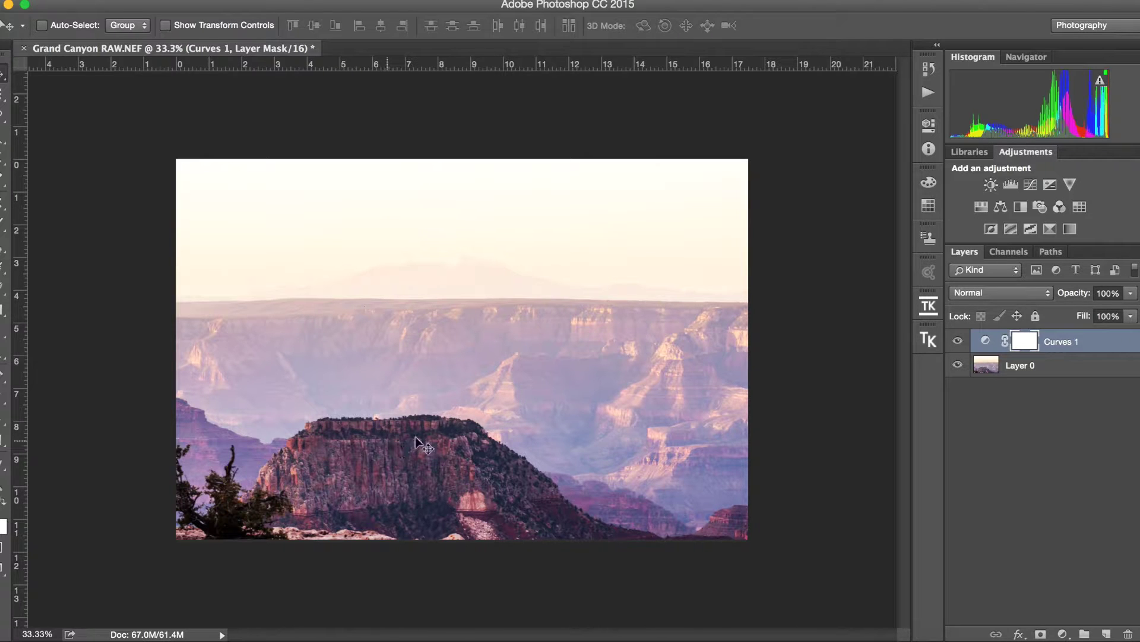
pyautogui.click(958, 341)
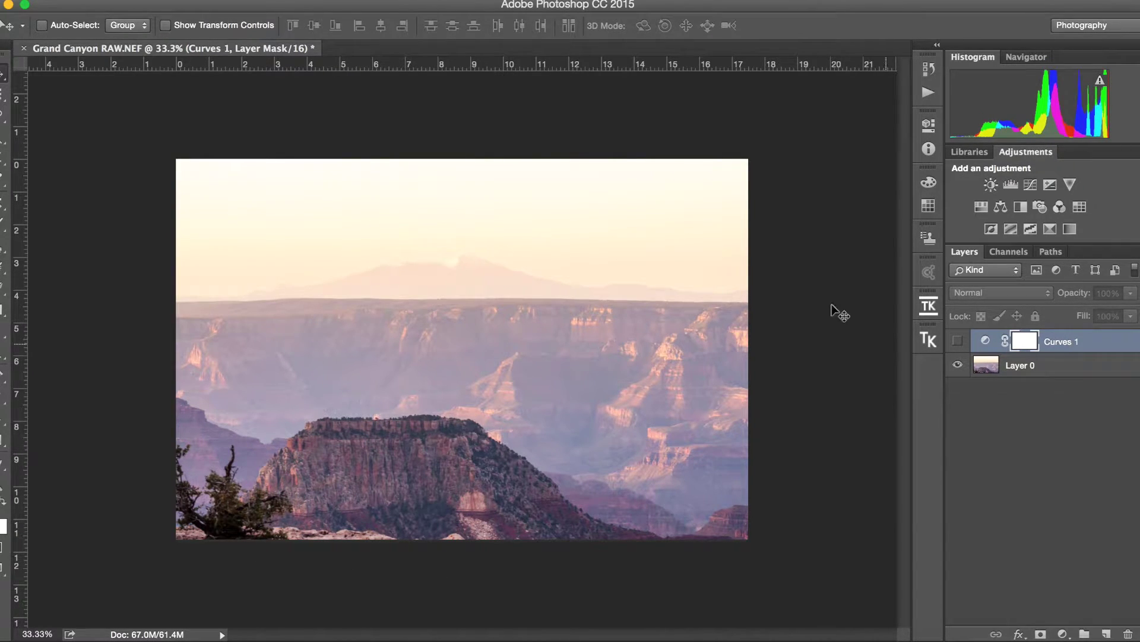
pyautogui.click(957, 341)
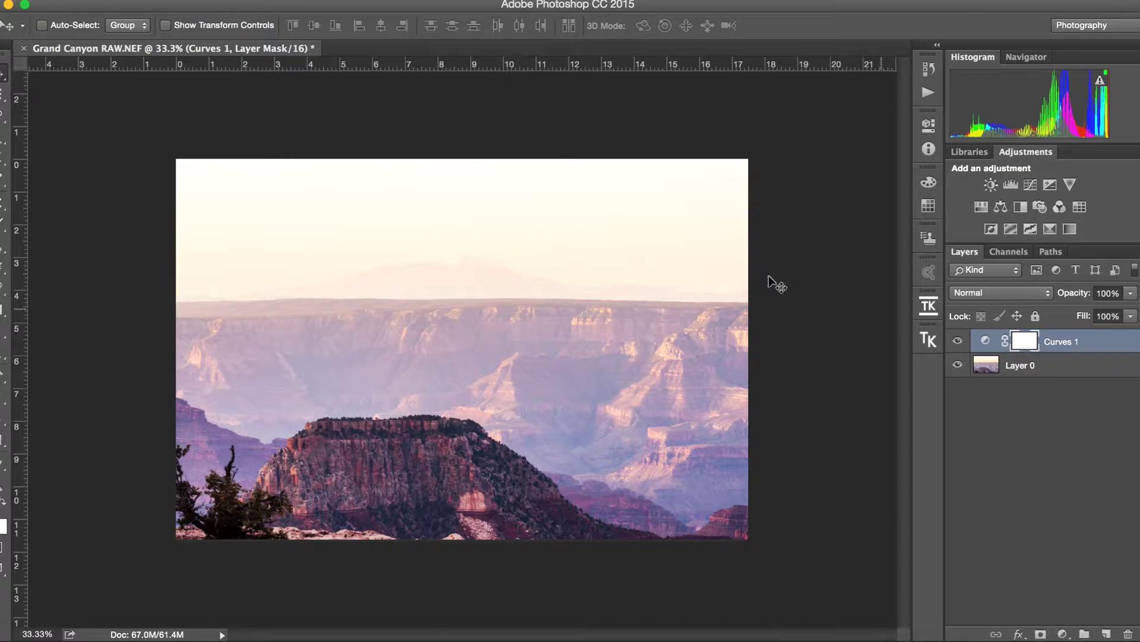
# Fill the Curves 1 mask using Apply Image with Layer 0 as the source layer, RGB channel, Multiply blending and 100% opacity
pyautogui.doubleClick(297, 9)
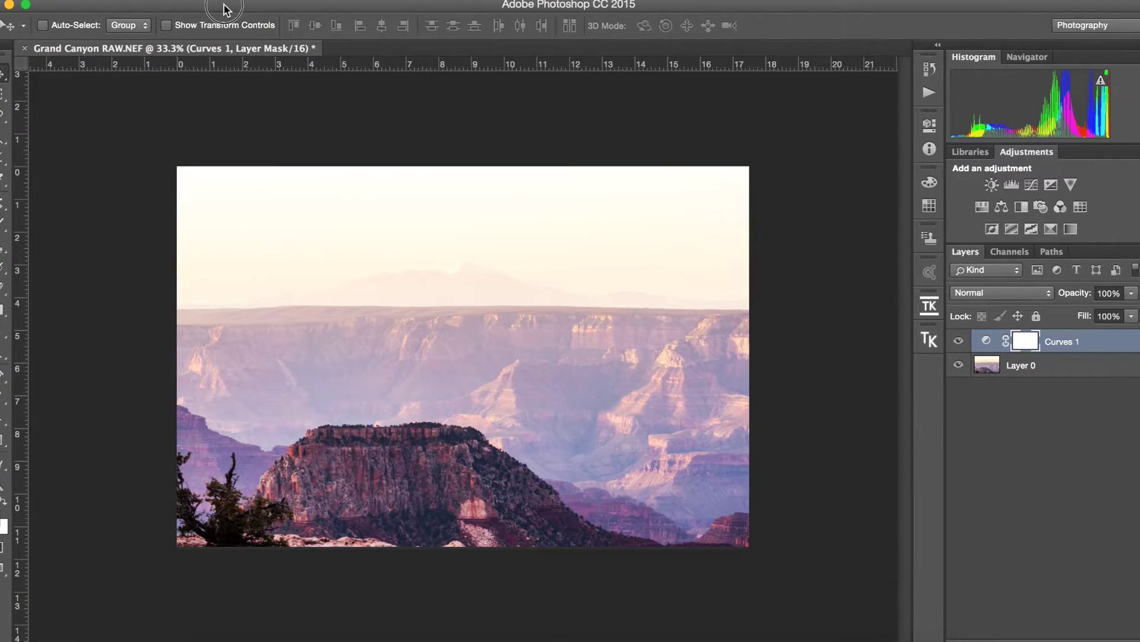
pyautogui.click(220, 0)
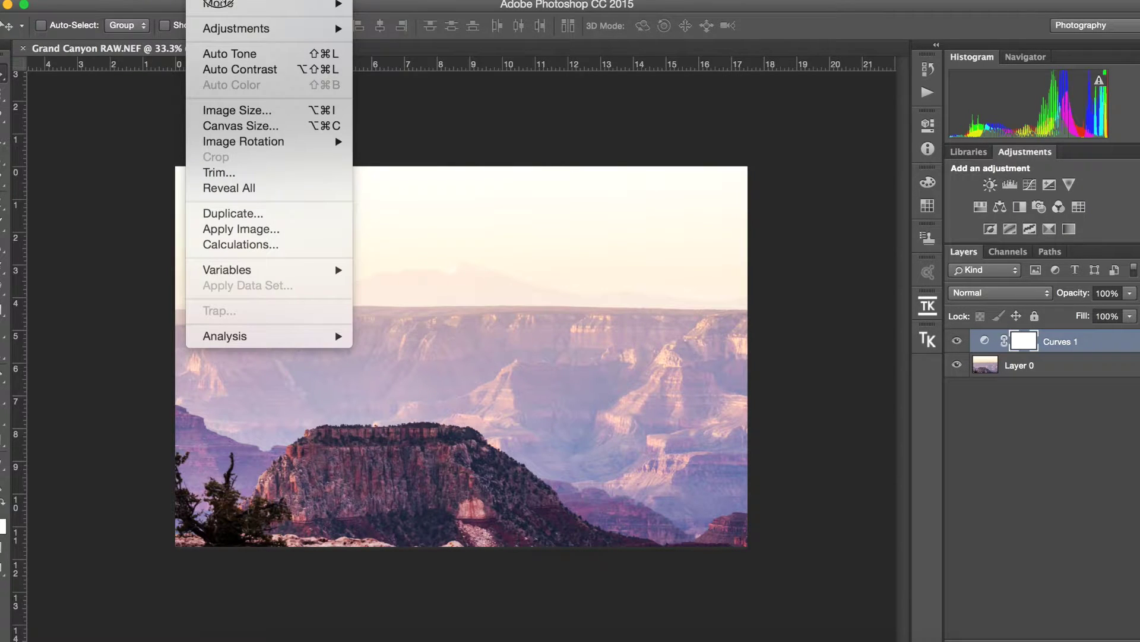
pyautogui.click(277, 229)
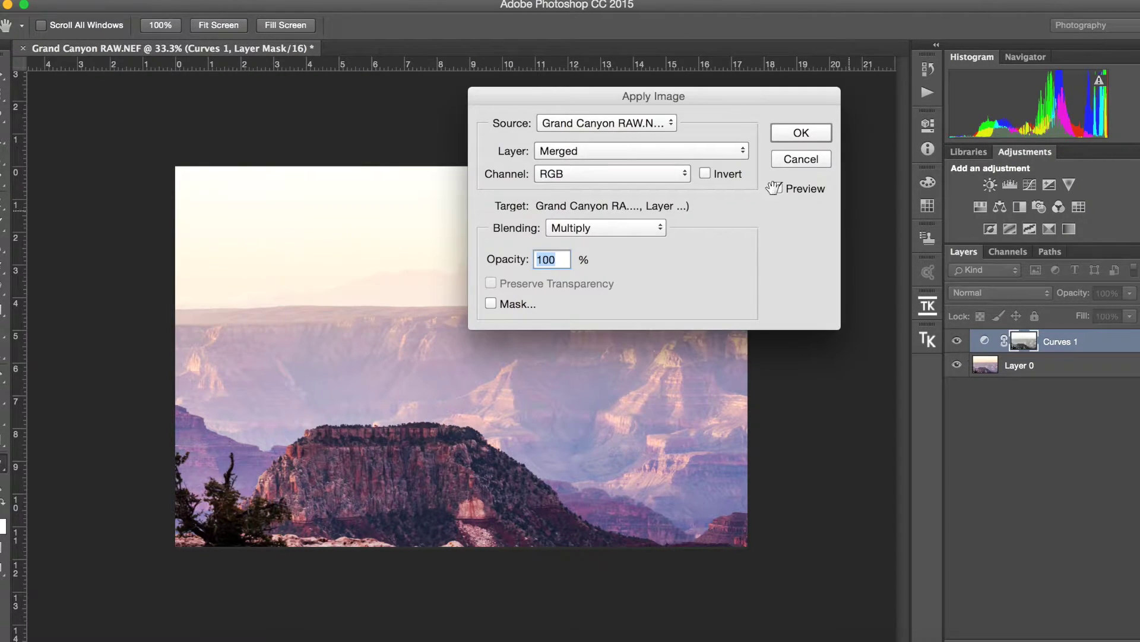
pyautogui.click(682, 153)
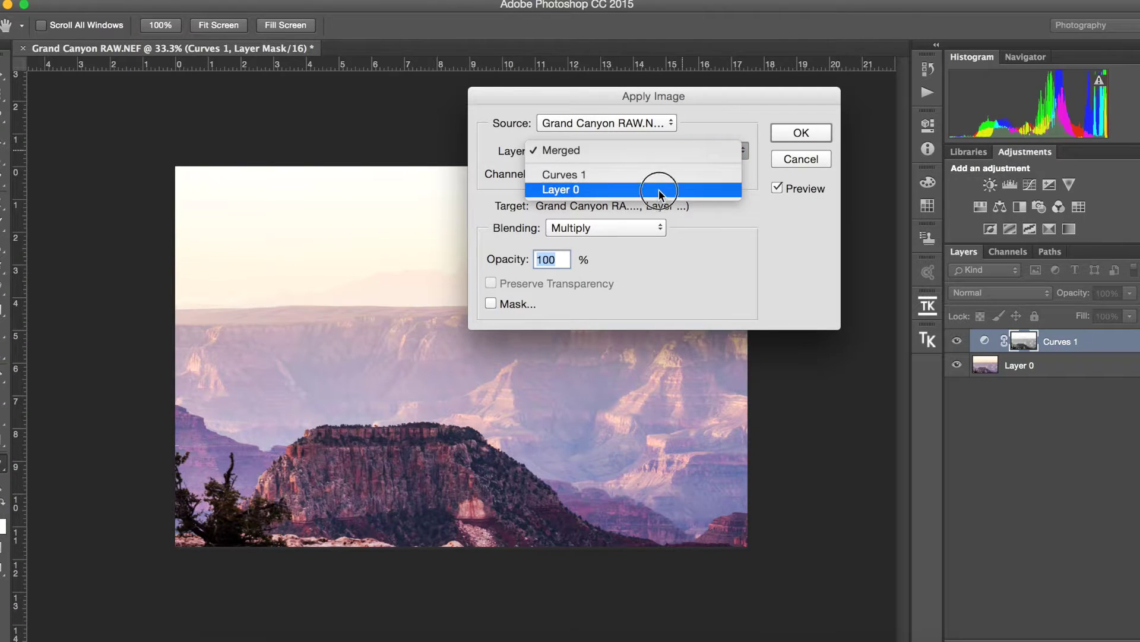
pyautogui.click(659, 189)
pyautogui.click(797, 134)
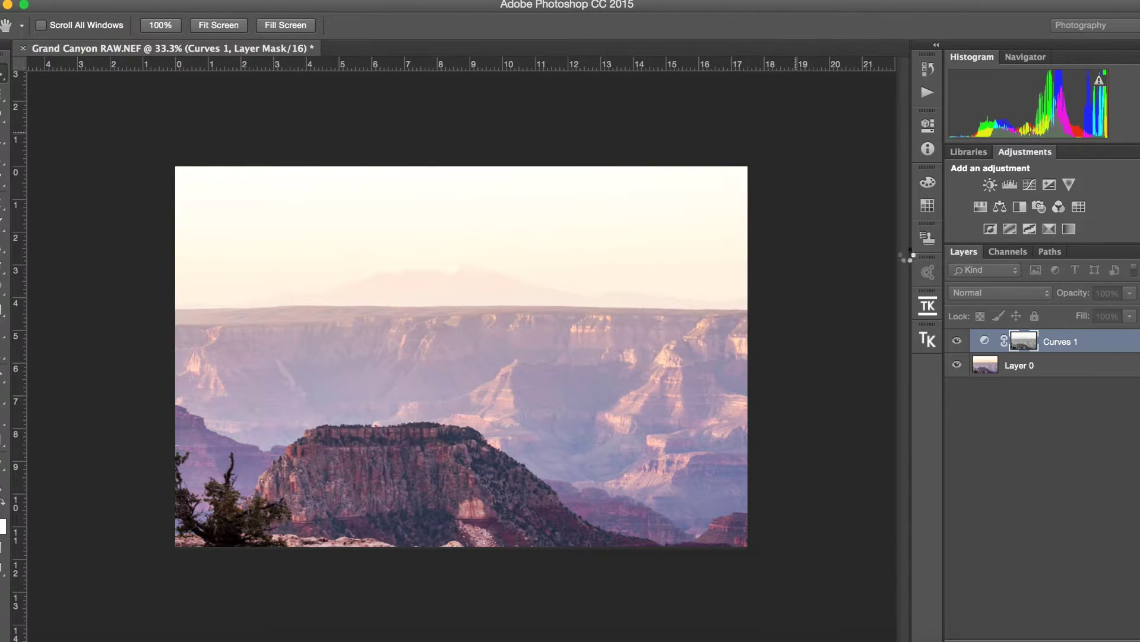
# Inspect the Curves 1 layer mask on its own in grayscale, and return to the colour photo with the mask selected
pyautogui.keyDown('alt'); pyautogui.click(1023, 343); pyautogui.keyUp('alt')
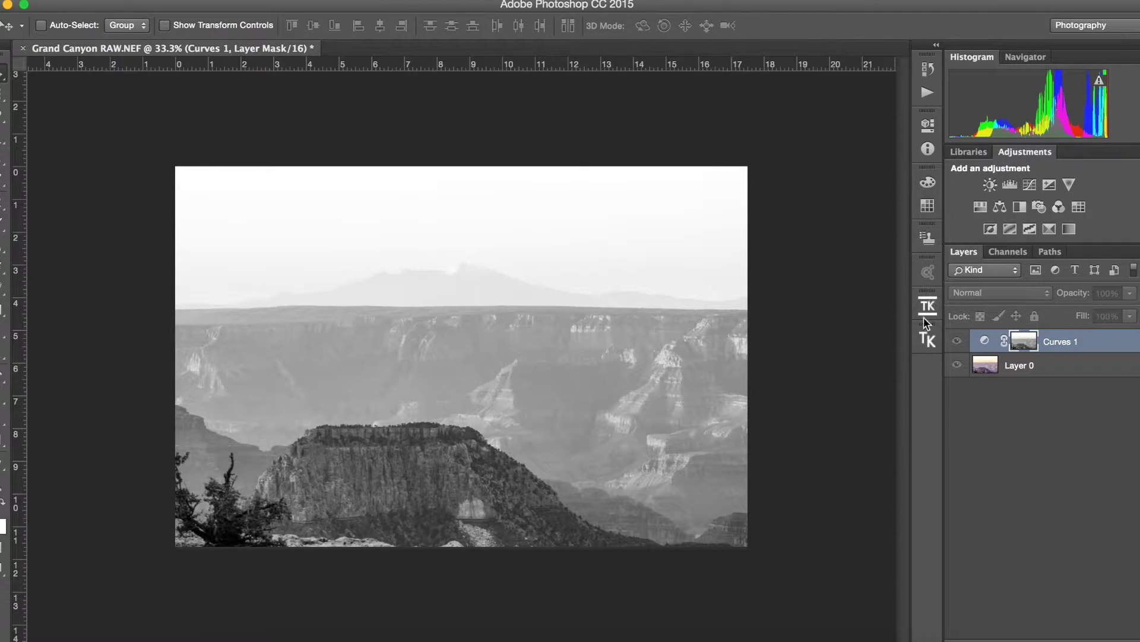
pyautogui.click(1014, 365)
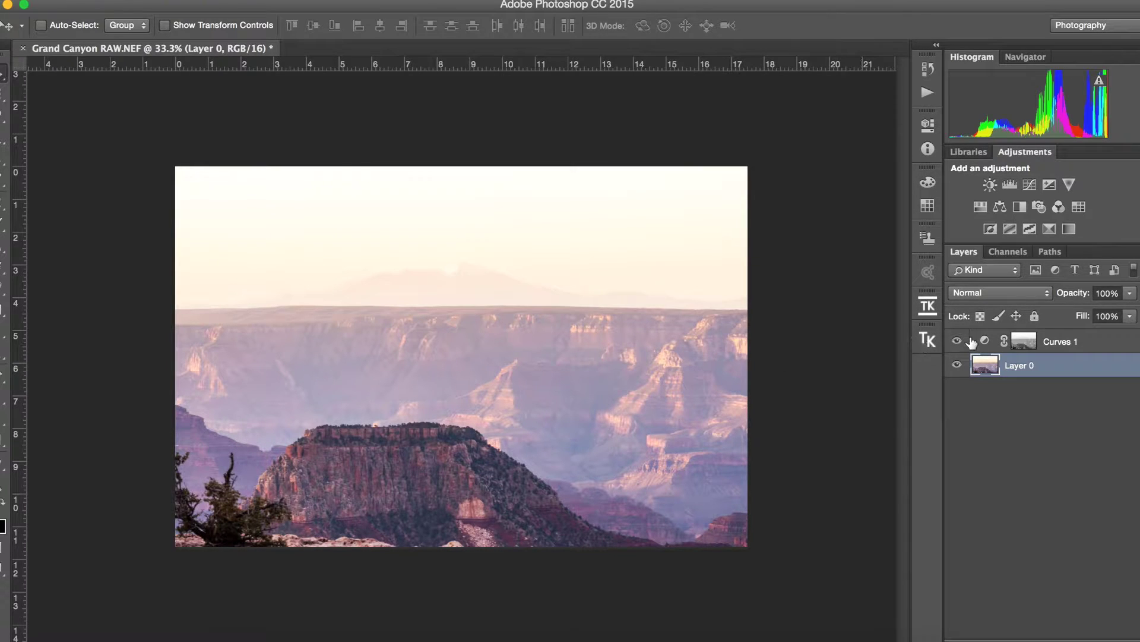
pyautogui.click(1023, 342)
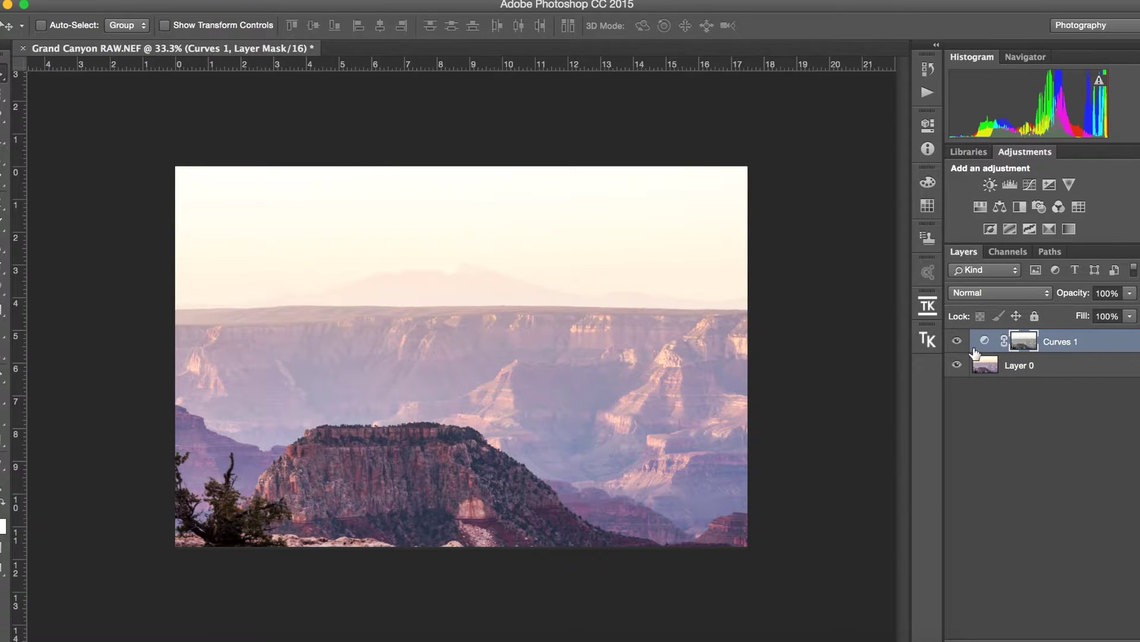
# Invert the Curves 1 layer mask so the contrast targets the dark foreground, and compare the photo with and without the layer
pyautogui.press('super')
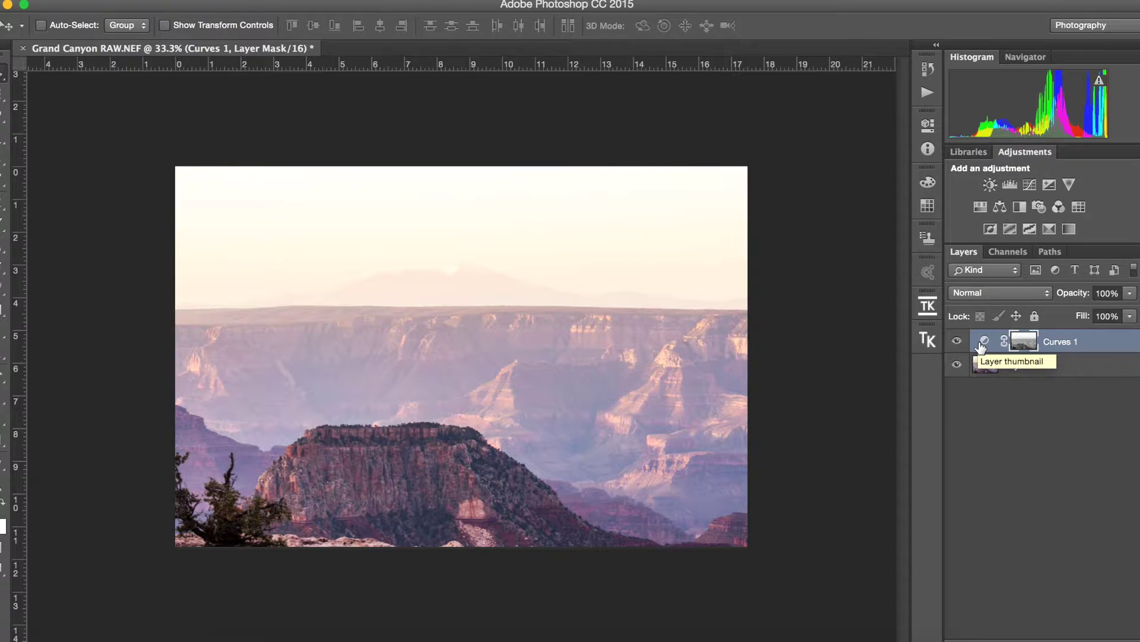
pyautogui.press('super+i')
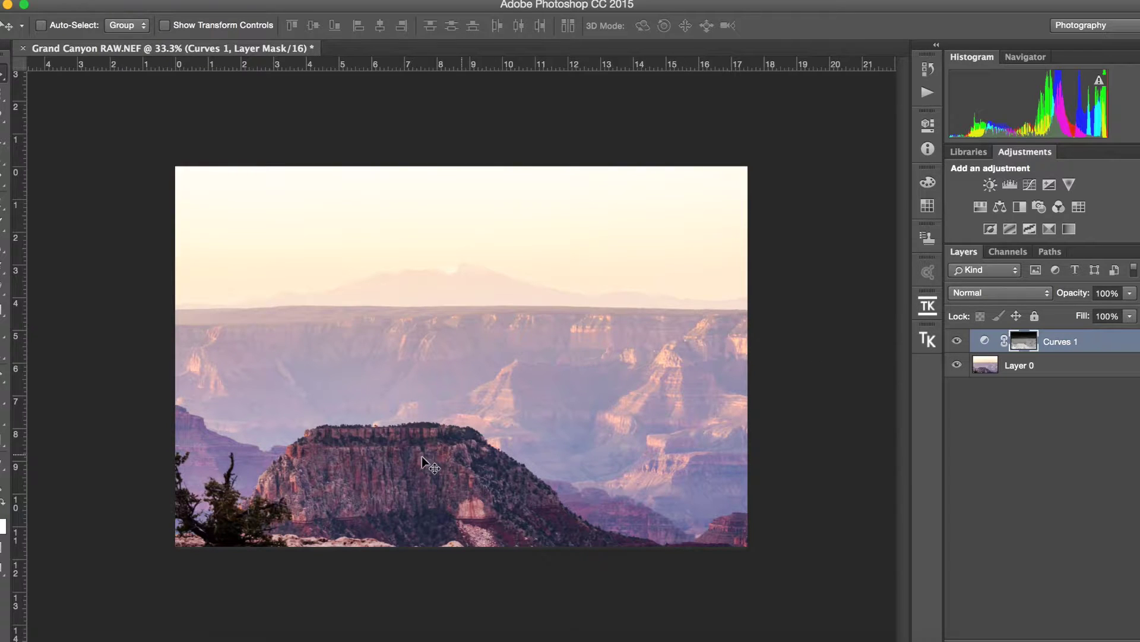
pyautogui.click(957, 341)
pyautogui.click(957, 341)
pyautogui.click(957, 341)
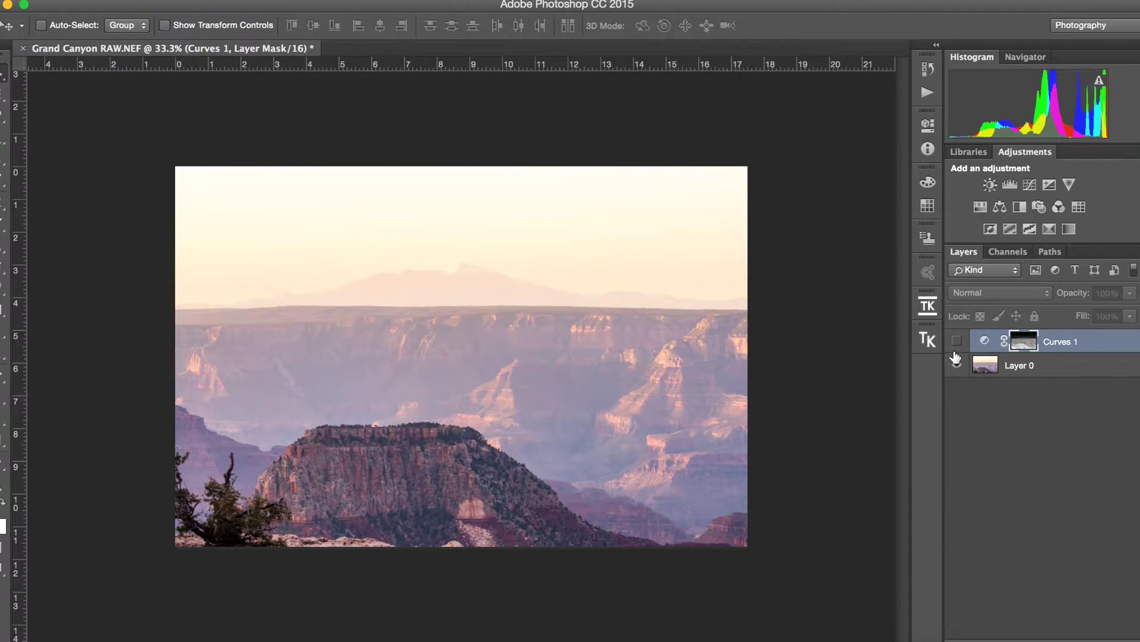
pyautogui.click(956, 341)
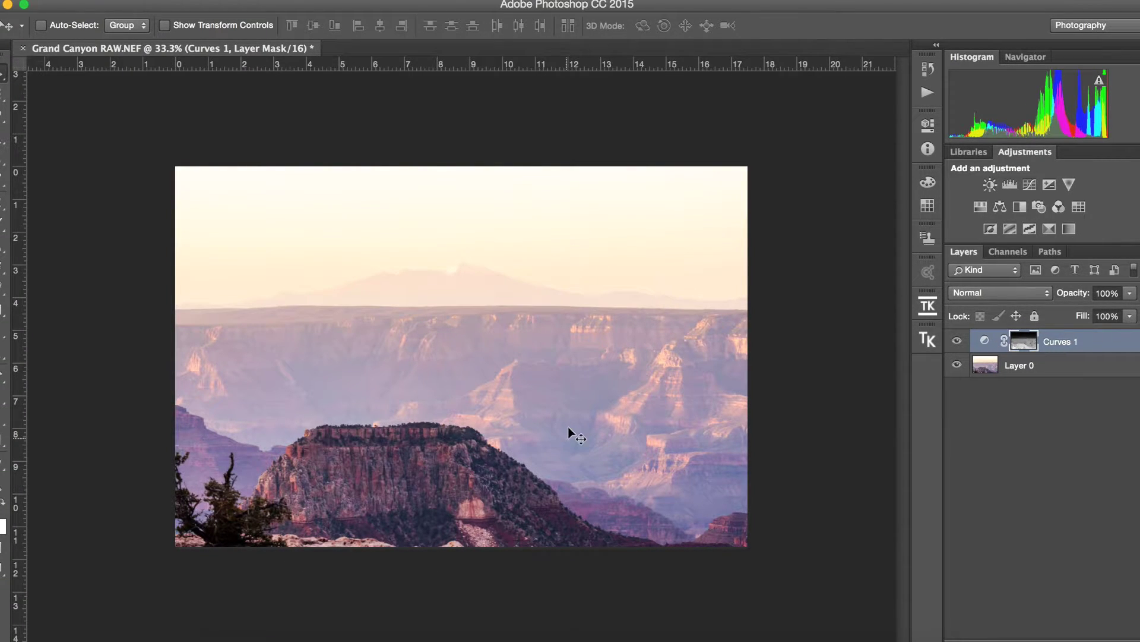
# Add a second Curves adjustment layer above Curves 1 and darken its midtones with a point at input 138, output 111
pyautogui.click(1004, 410)
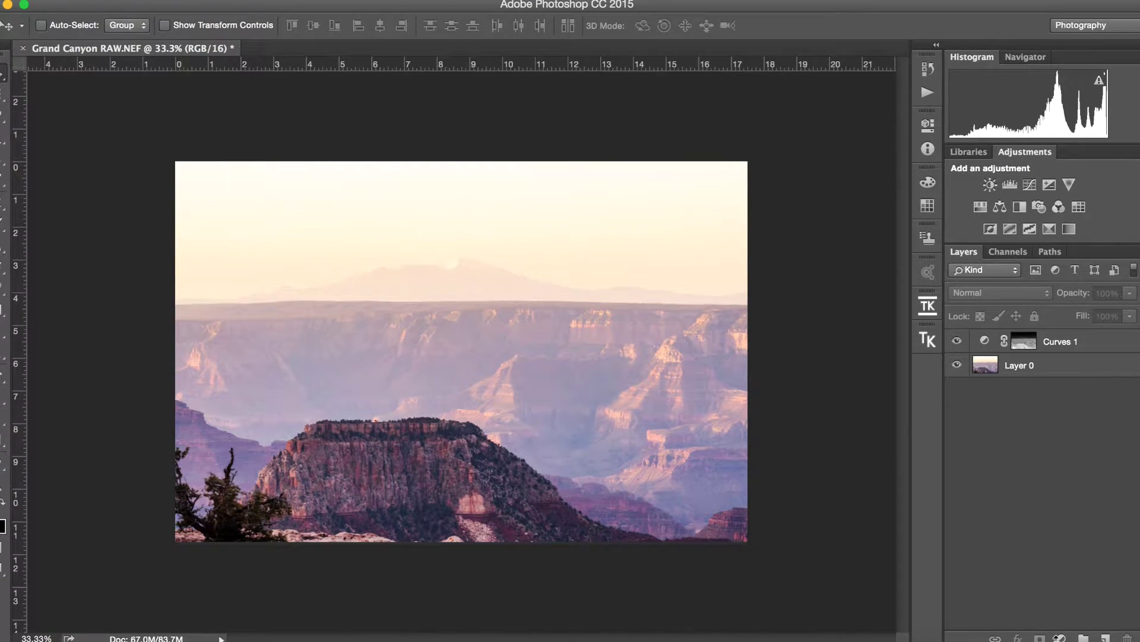
pyautogui.click(1062, 636)
pyautogui.click(1069, 428)
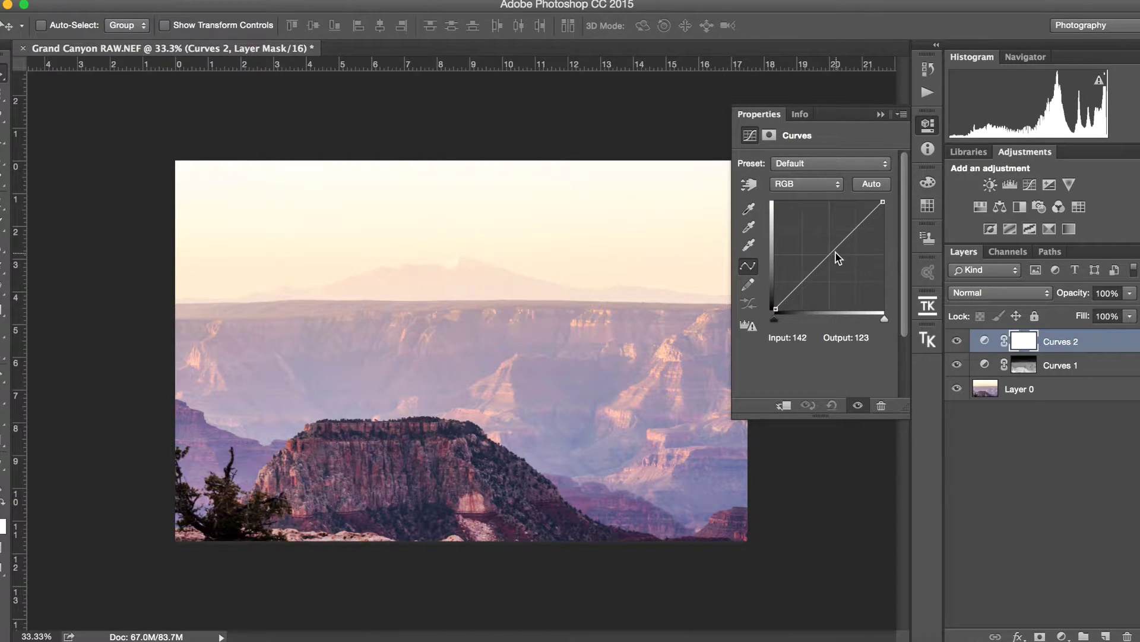
pyautogui.moveTo(831, 255); pyautogui.dragTo(835, 265)
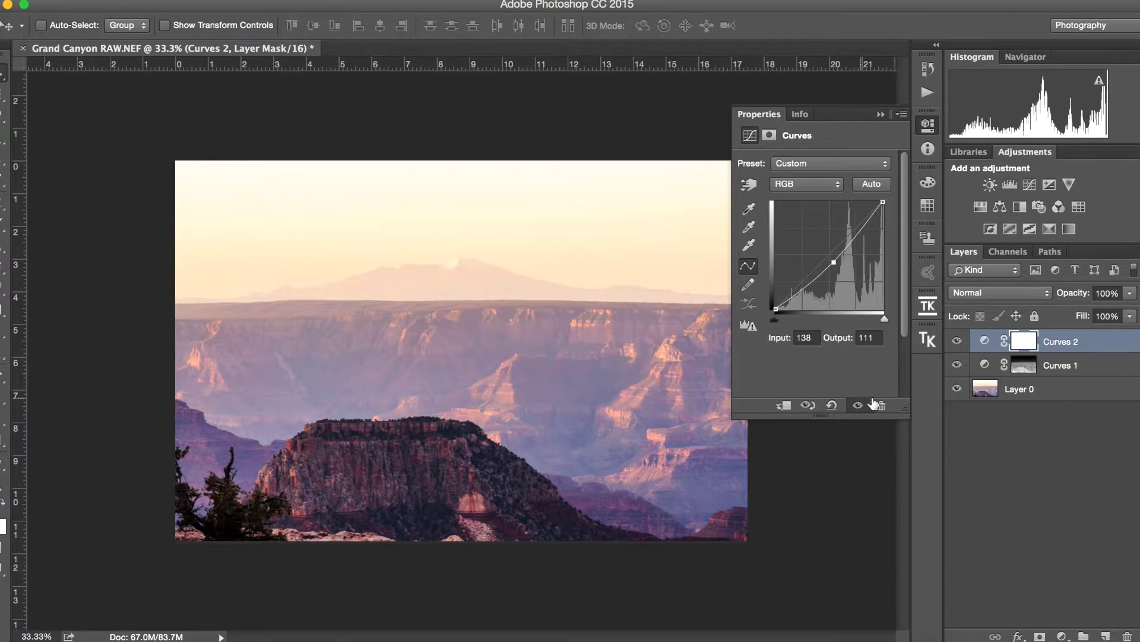
# Compare the photo with Curves 1 and Curves 2 hidden and shown in turn, leaving both layers visible
pyautogui.click(957, 366)
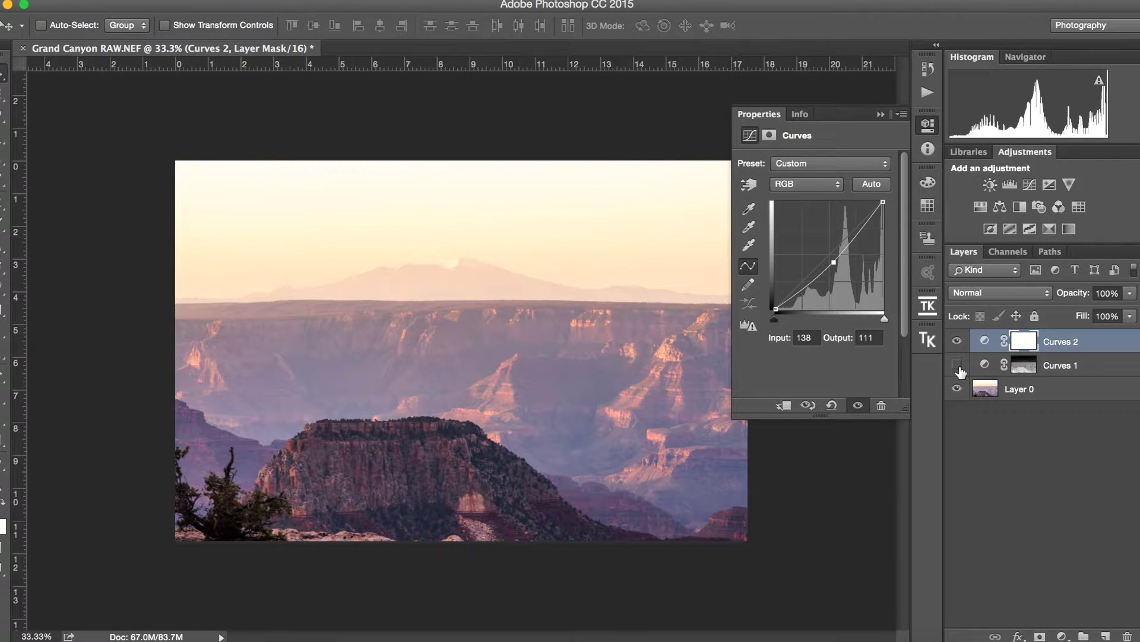
pyautogui.click(957, 366)
pyautogui.click(957, 341)
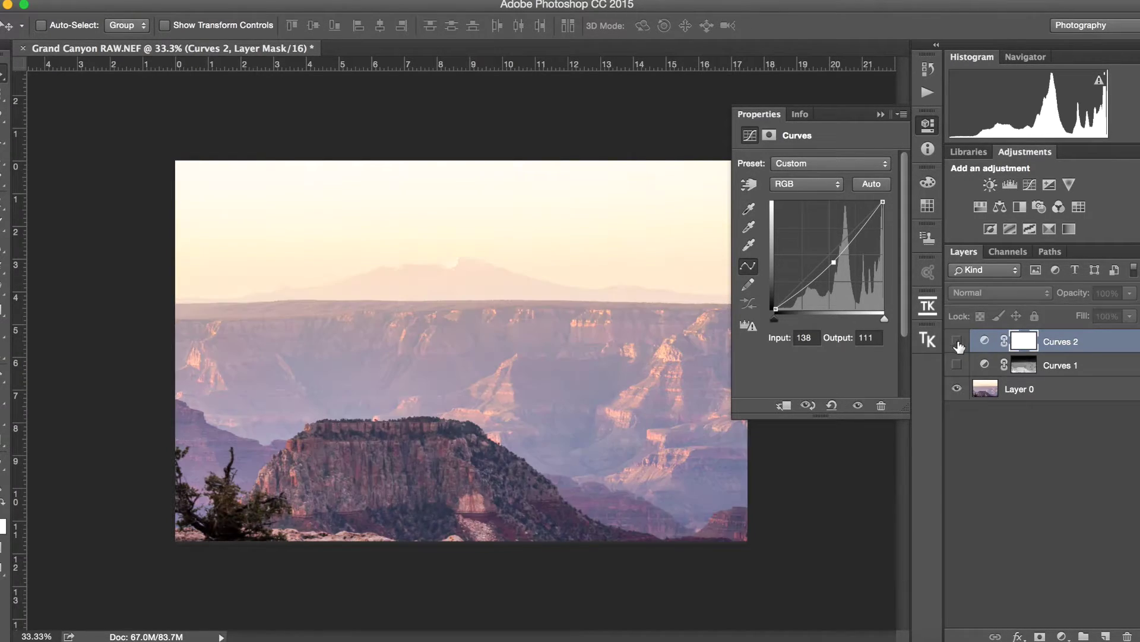
pyautogui.click(957, 341)
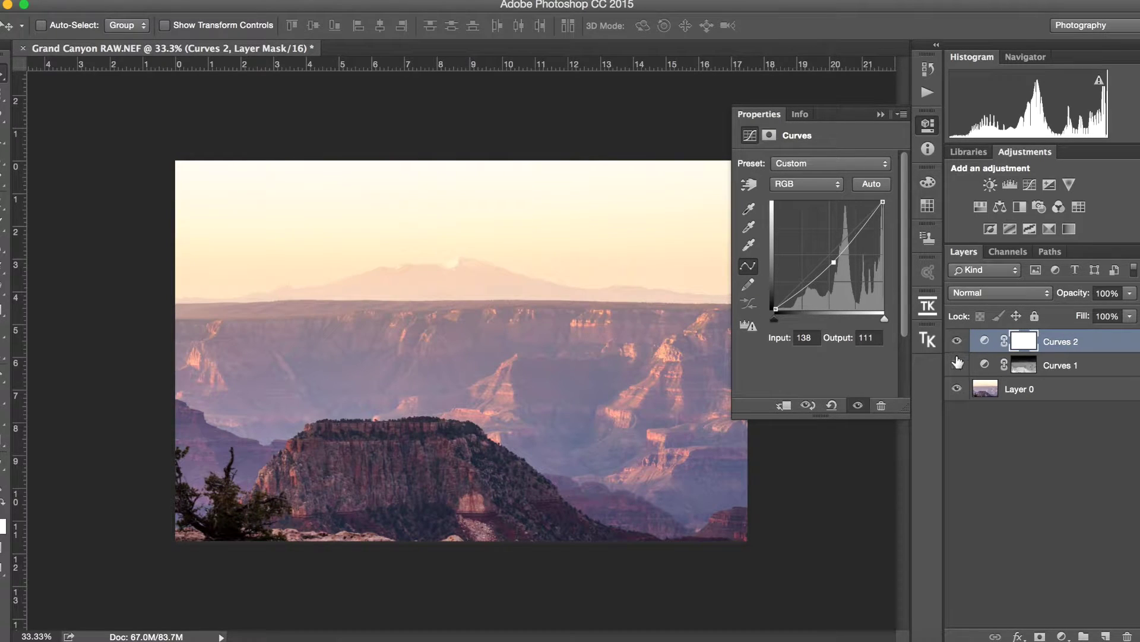
pyautogui.click(957, 365)
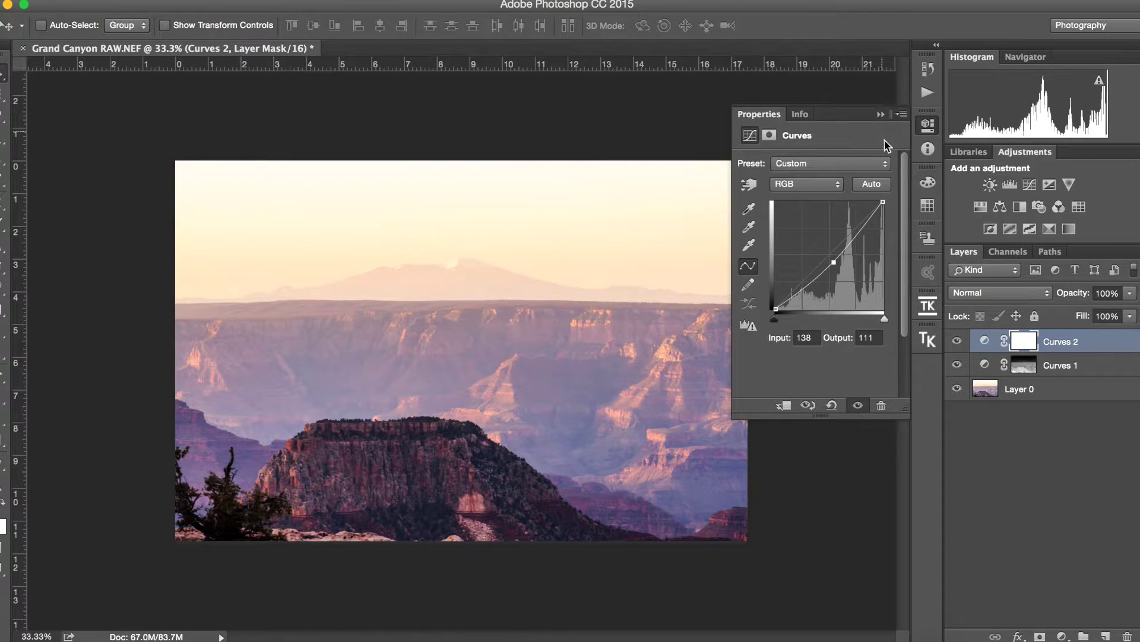
pyautogui.click(881, 116)
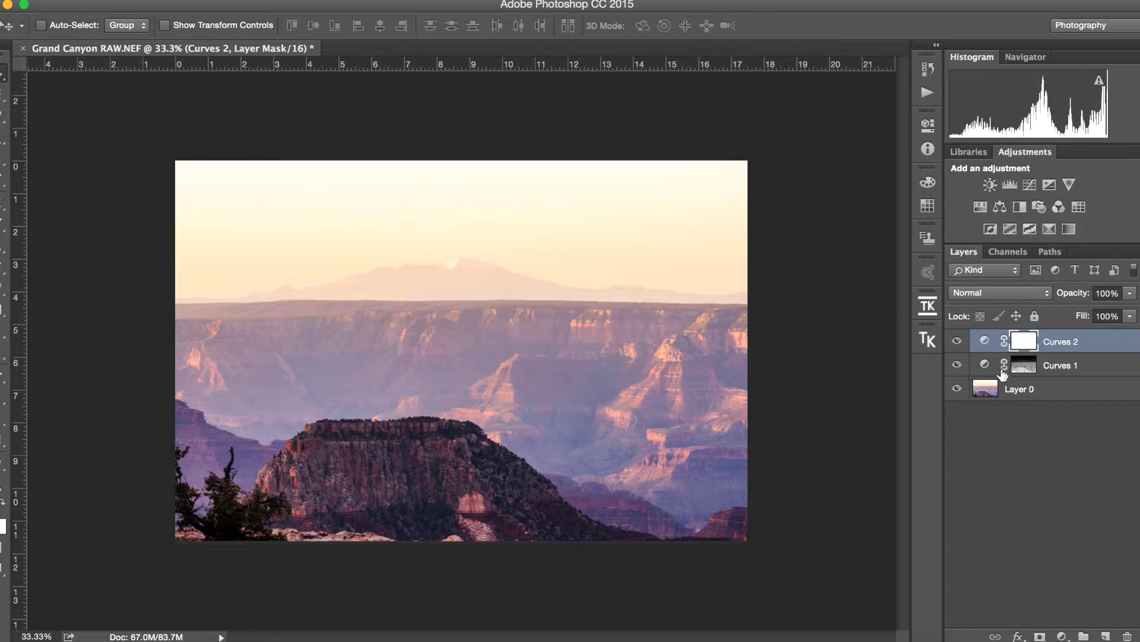
pyautogui.click(956, 341)
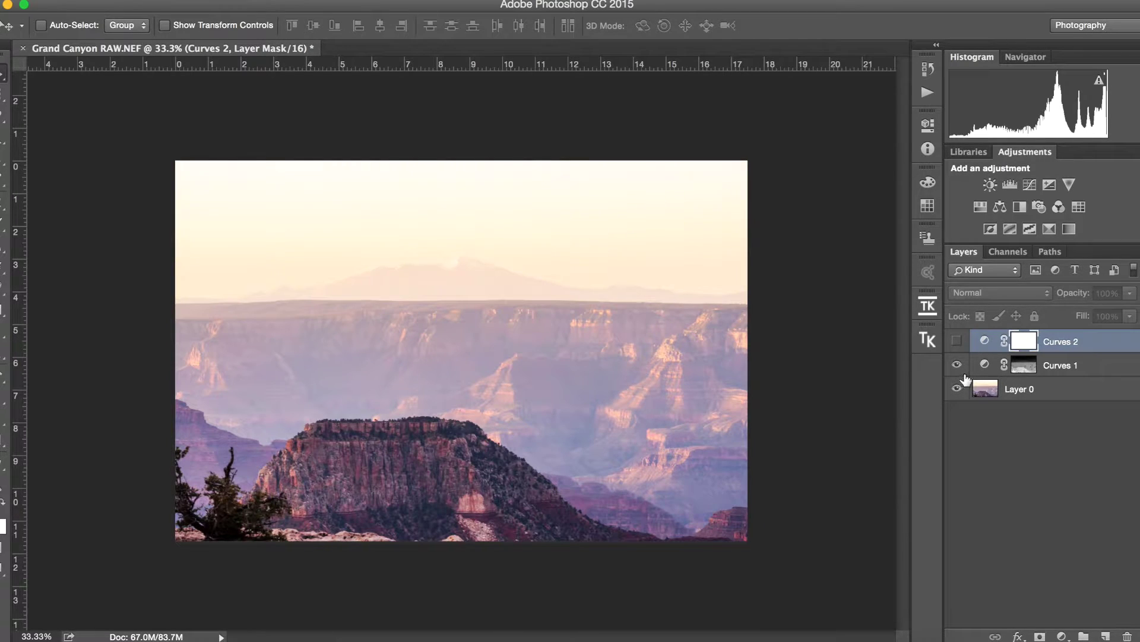
pyautogui.click(957, 341)
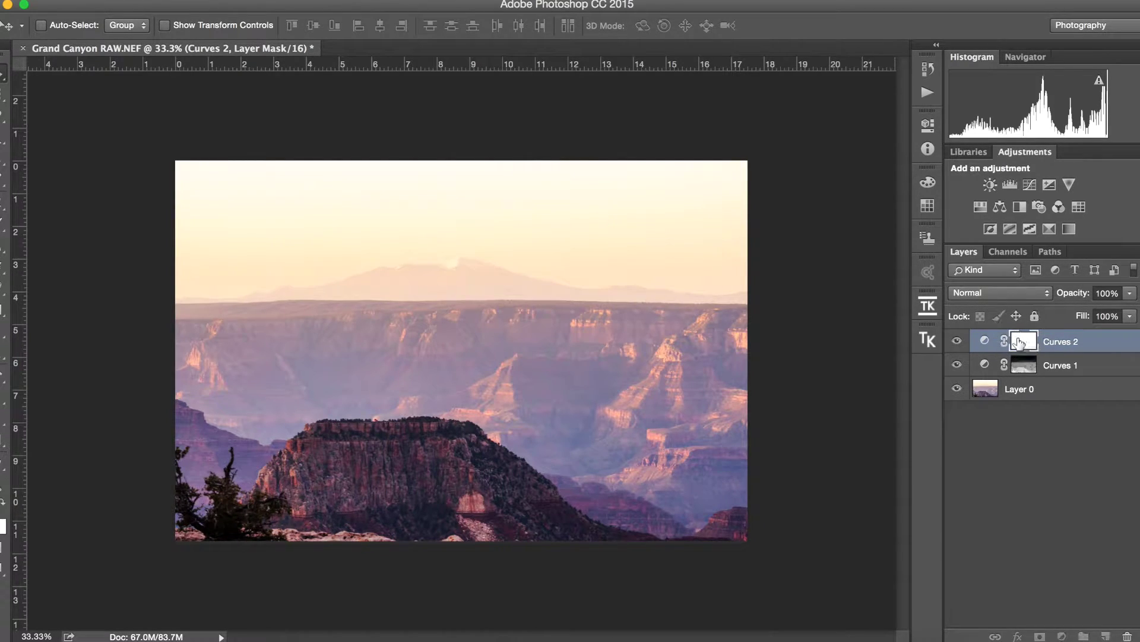
# Fill the Curves 2 mask using Apply Image with Layer 0, RGB channel, Multiply blending and 100% opacity
pyautogui.click(217, 1)
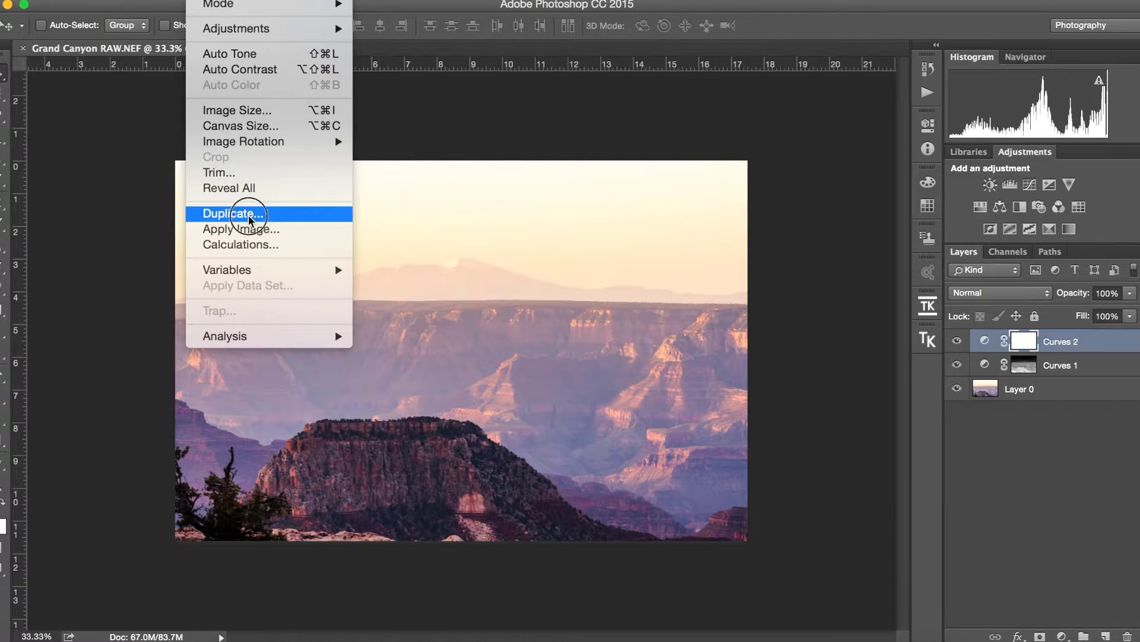
pyautogui.click(285, 226)
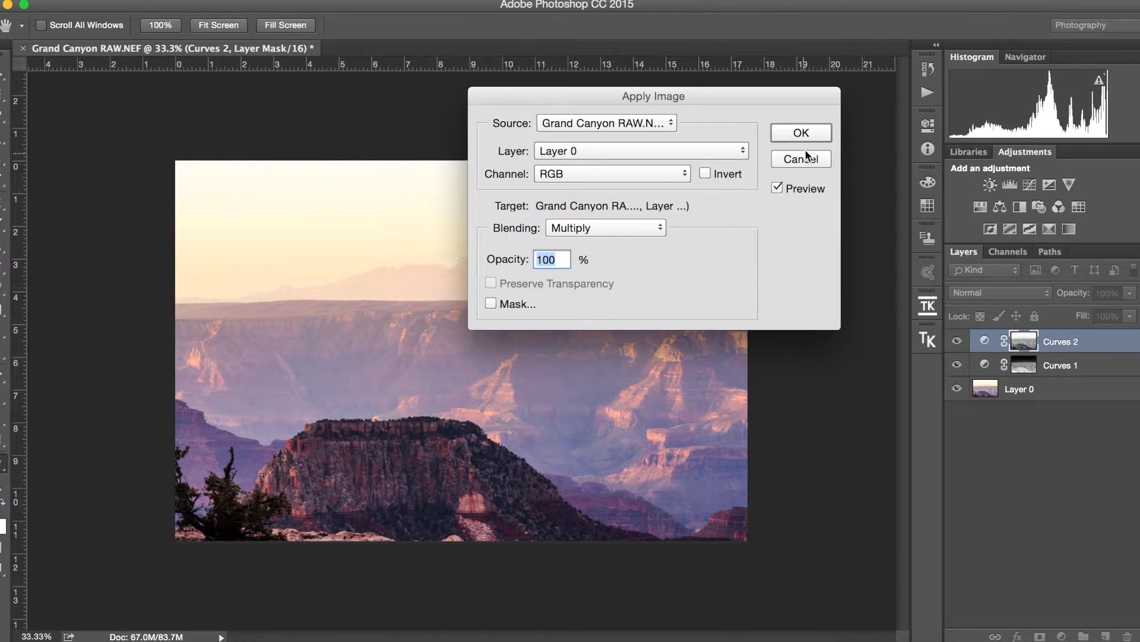
pyautogui.click(820, 135)
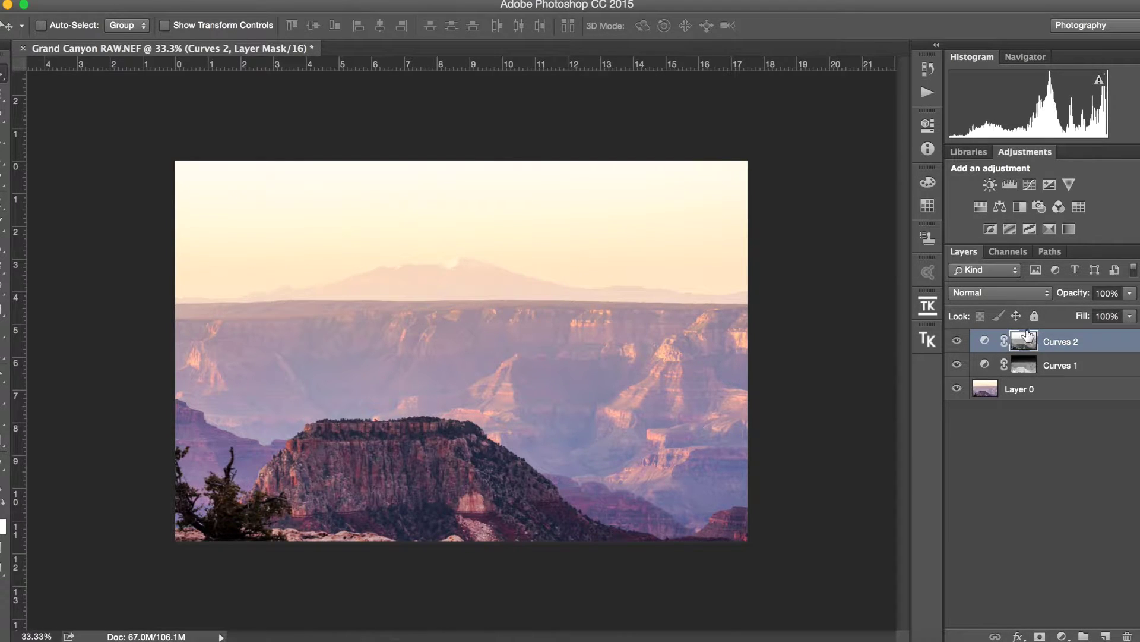
# Inspect the Curves 2 layer mask on its own, and return to the colour photo with Layer 0 selected
pyautogui.keyDown('alt'); pyautogui.click(1024, 340); pyautogui.keyUp('alt')
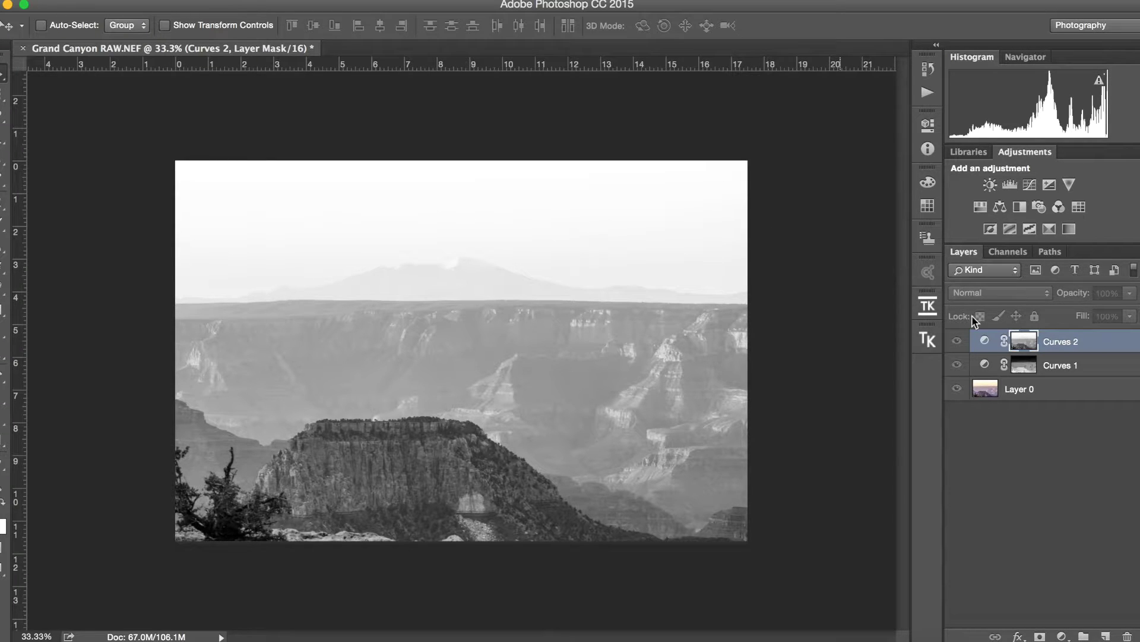
pyautogui.click(1041, 392)
pyautogui.click(1040, 373)
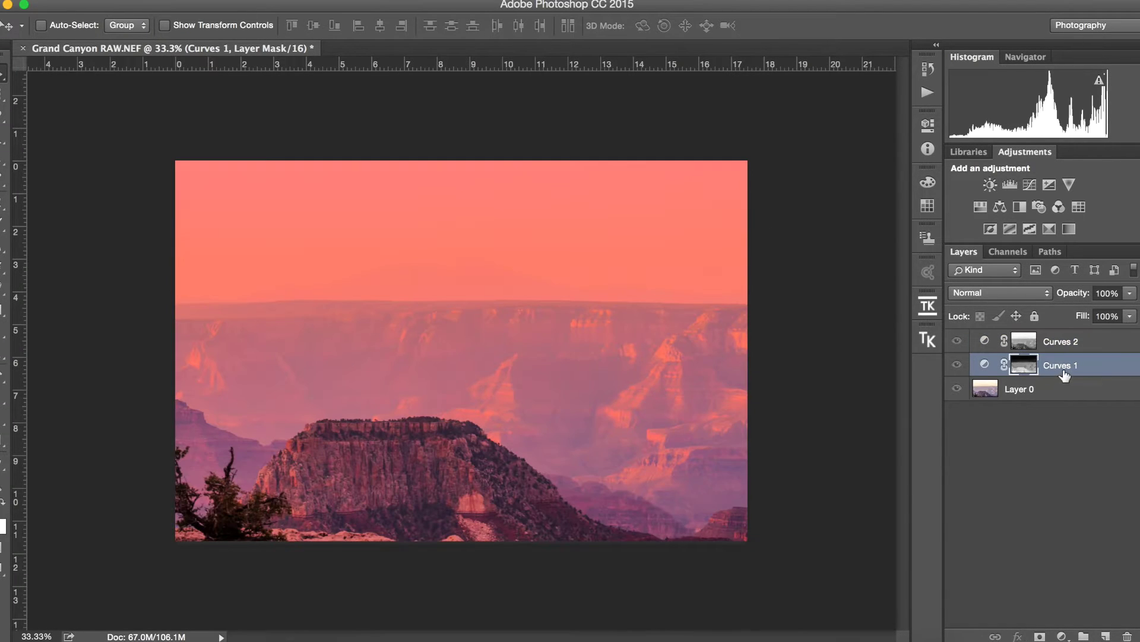
pyautogui.click(1050, 386)
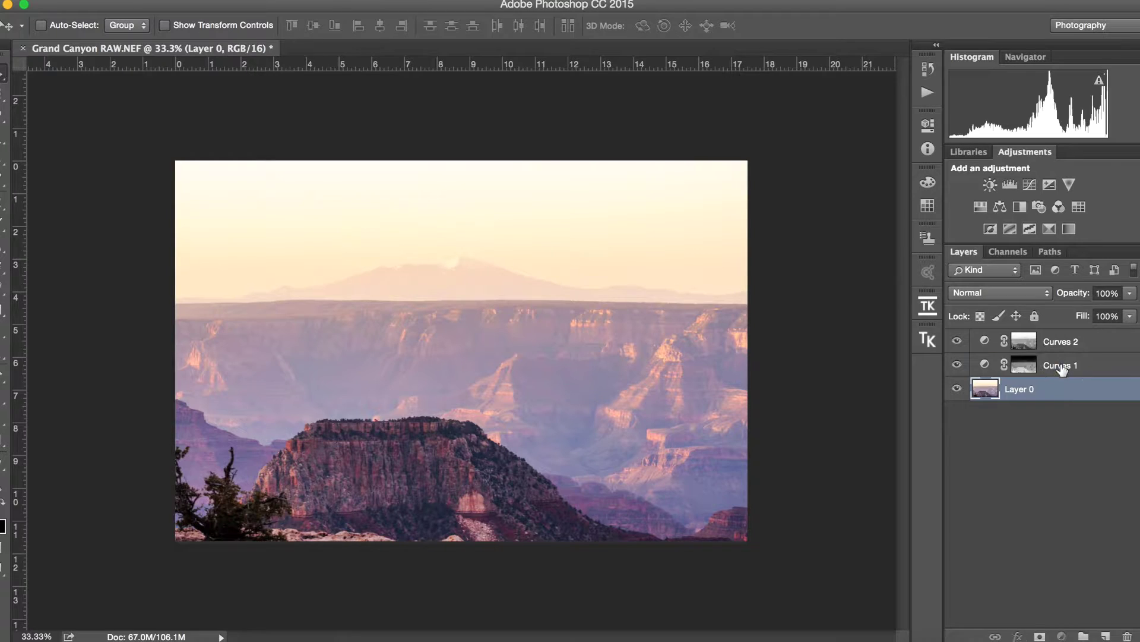
# Rename the Curves 1 layer as Foreground and the Curves 2 layer as Background
pyautogui.doubleClick(1063, 365)
pyautogui.write('Foreground')
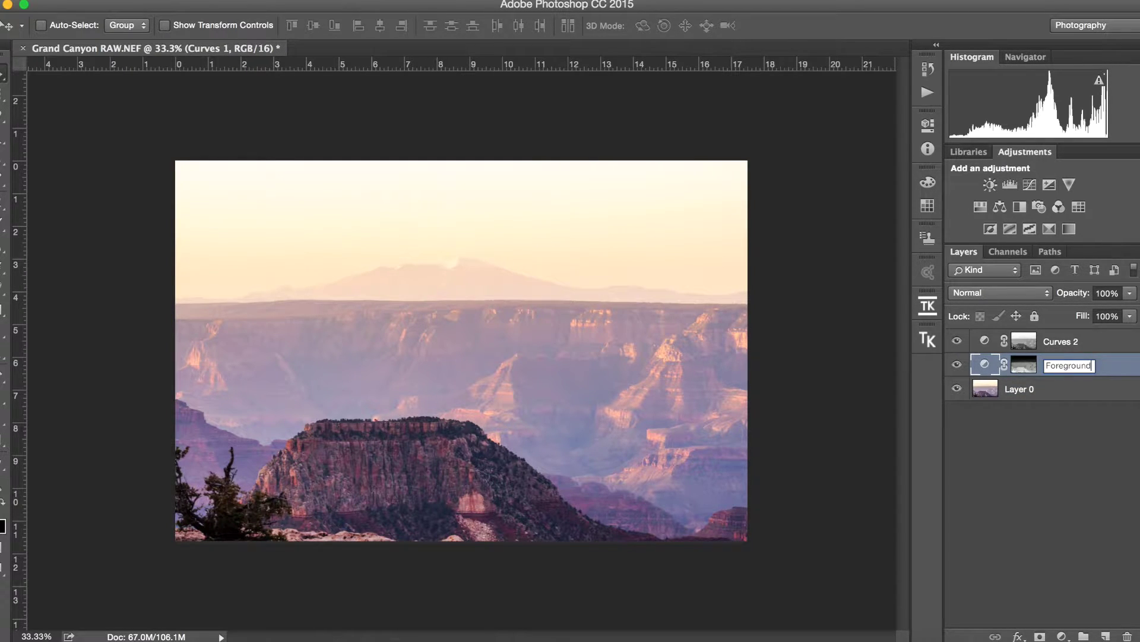
pyautogui.press('Return')
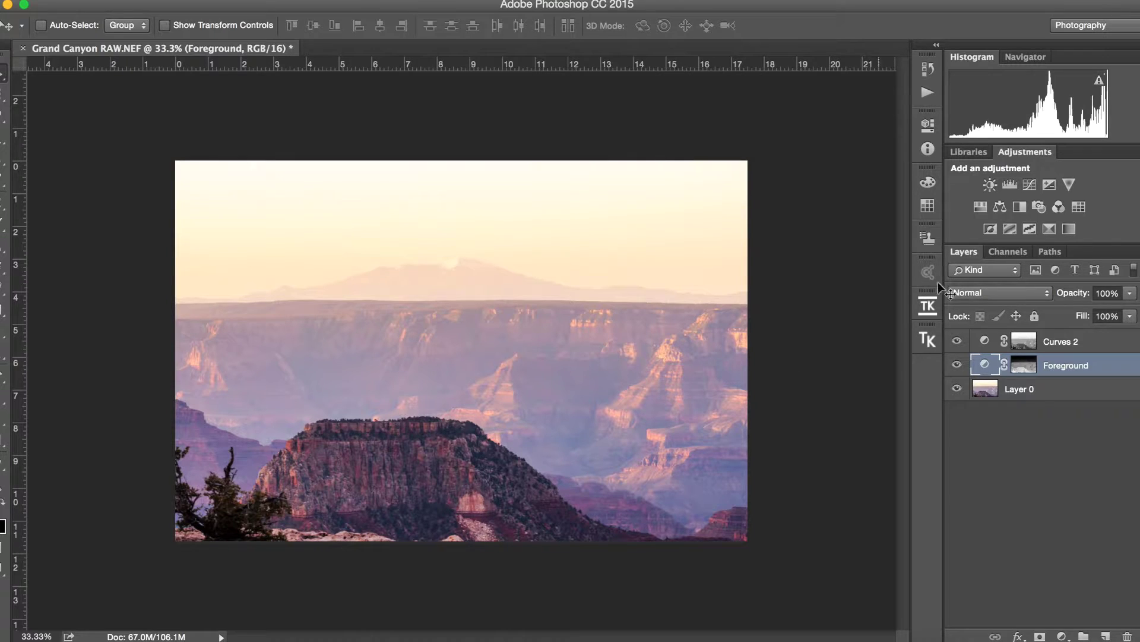
pyautogui.click(1063, 345)
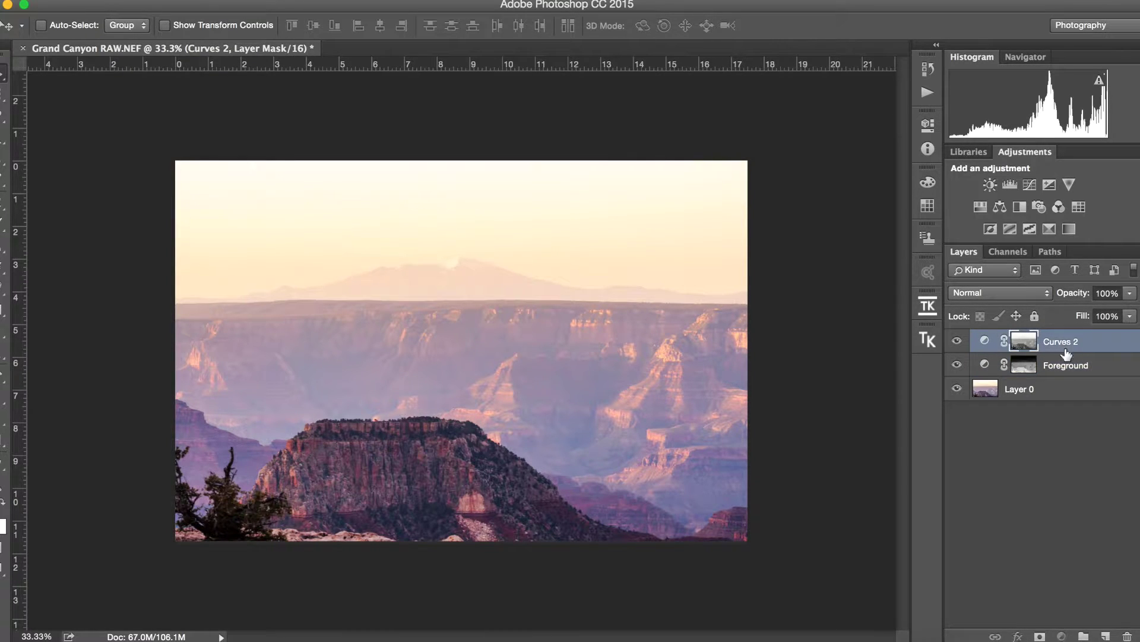
pyautogui.doubleClick(1063, 343)
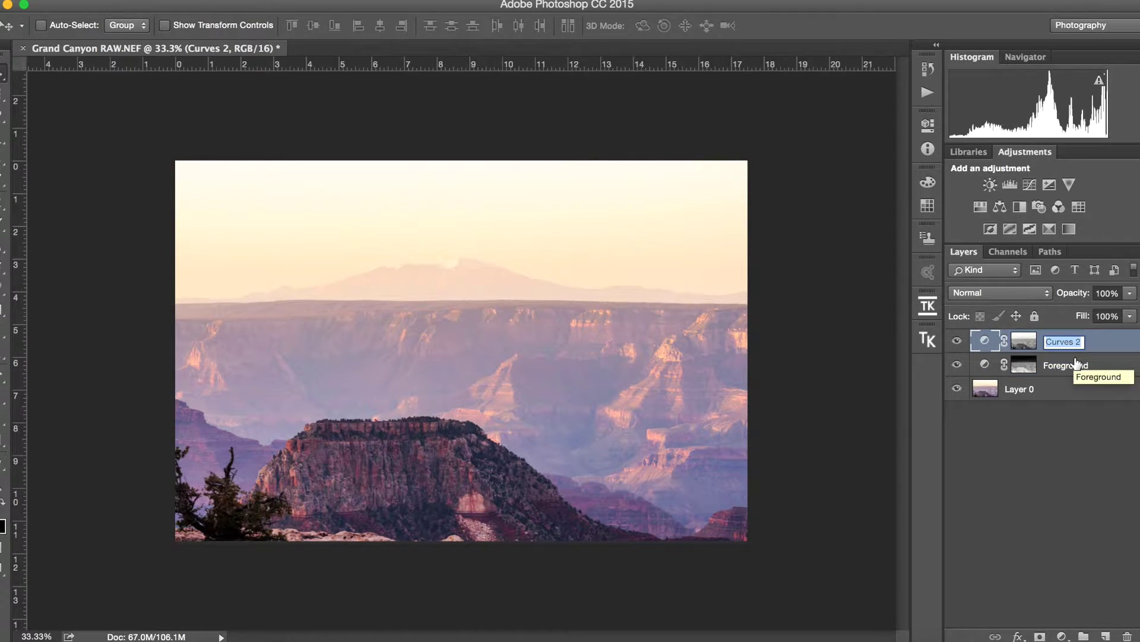
pyautogui.write('Bak')
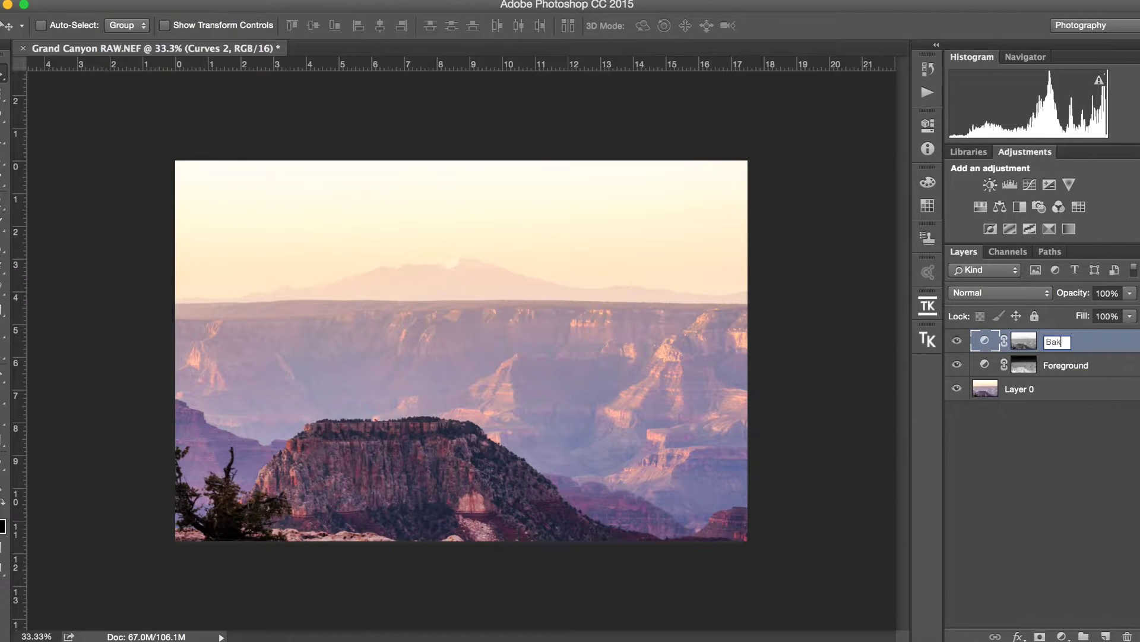
pyautogui.write('kground')
pyautogui.press('Return')
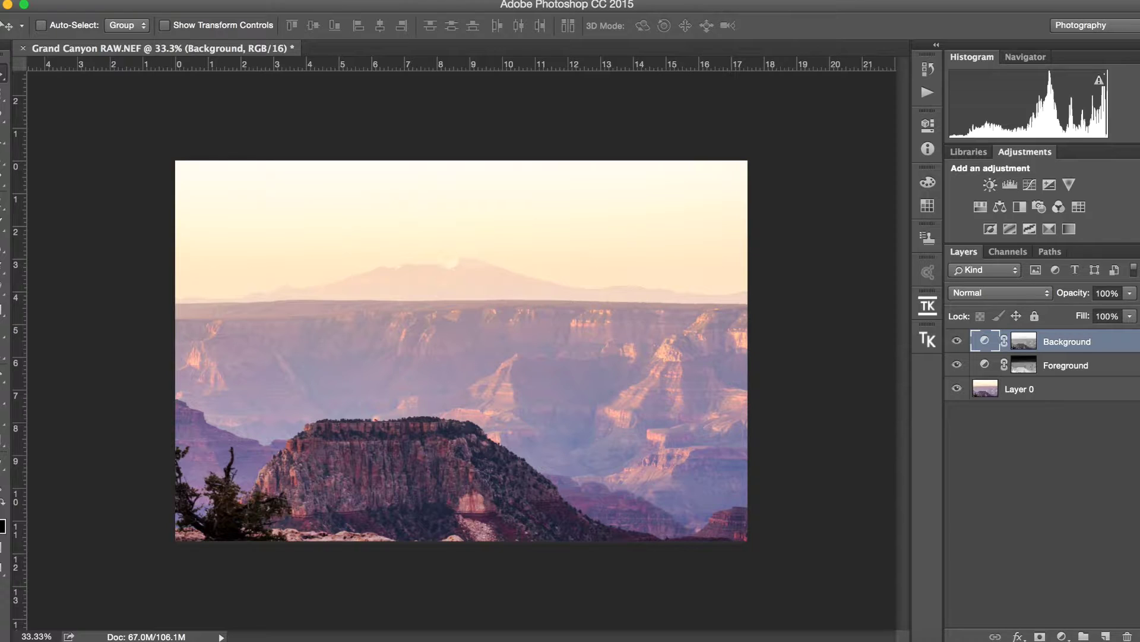
# Inspect the Background layer's mask on its own, and return to the colour photo
pyautogui.click(1025, 350)
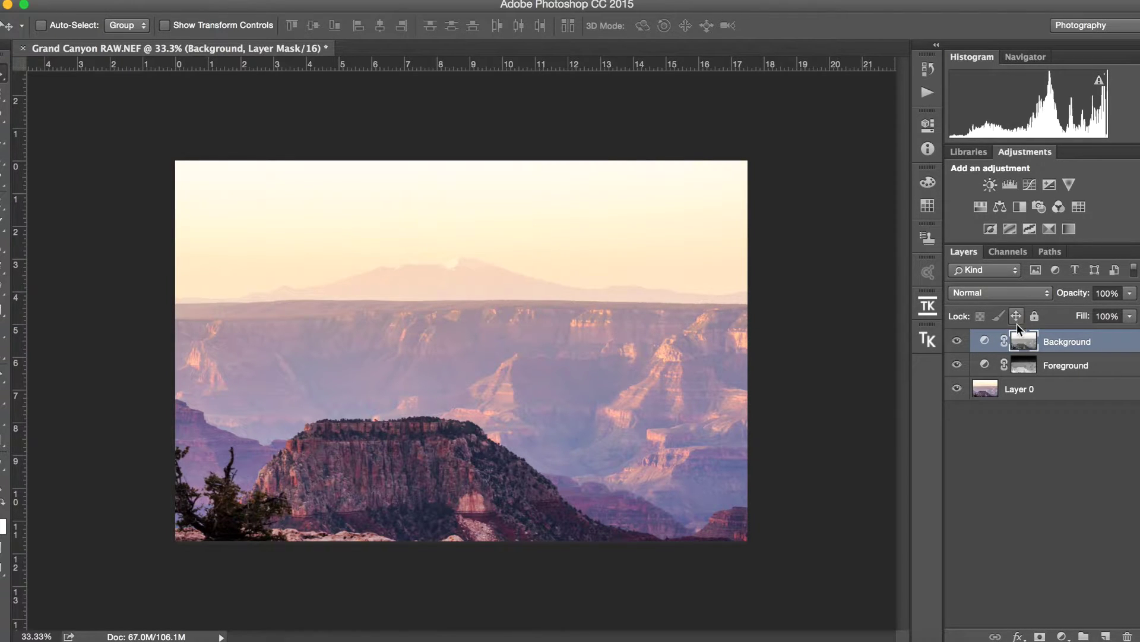
pyautogui.keyDown('alt'); pyautogui.click(1023, 343); pyautogui.keyUp('alt')
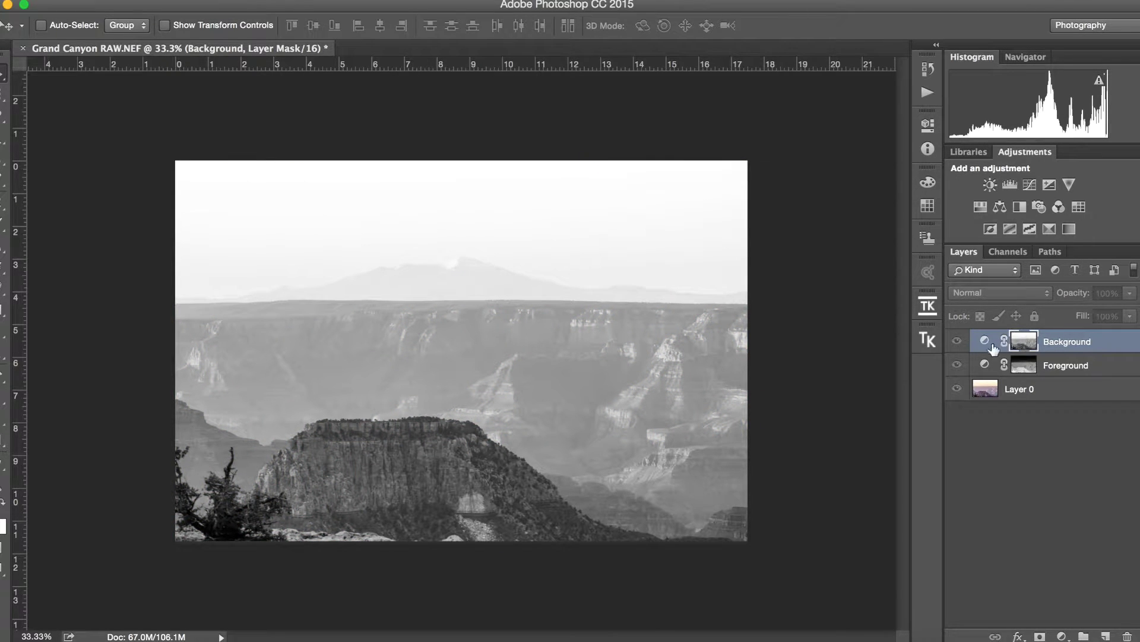
pyautogui.click(1042, 390)
# Apply Levels to the Background layer's mask with the black input at about 40 and the midtone at 0.57
pyautogui.click(1024, 343)
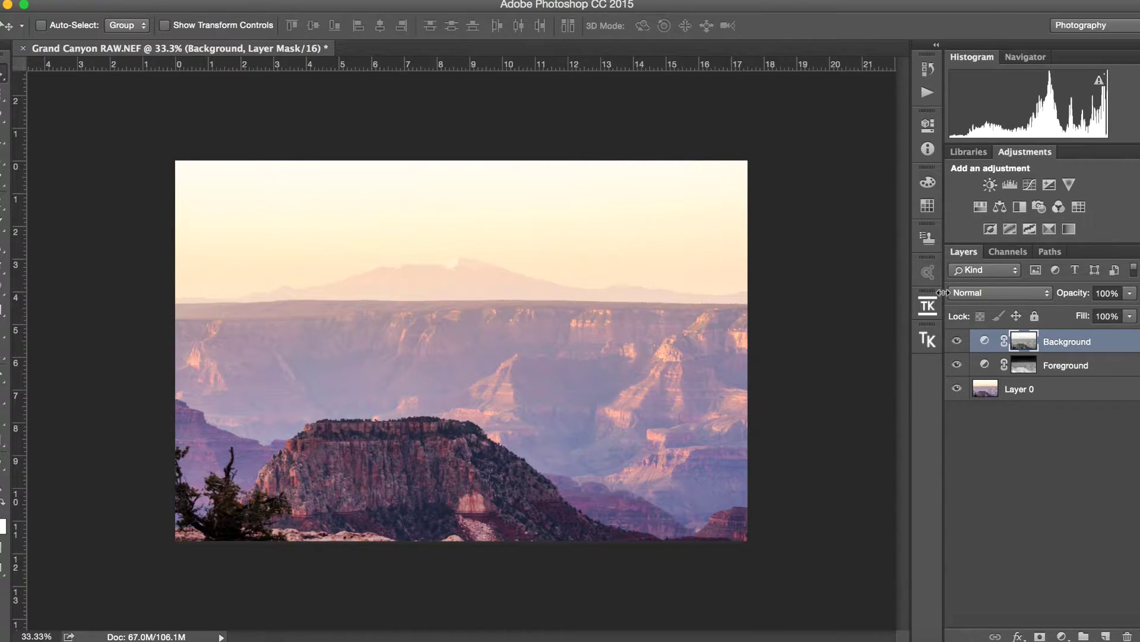
pyautogui.press('super+l')
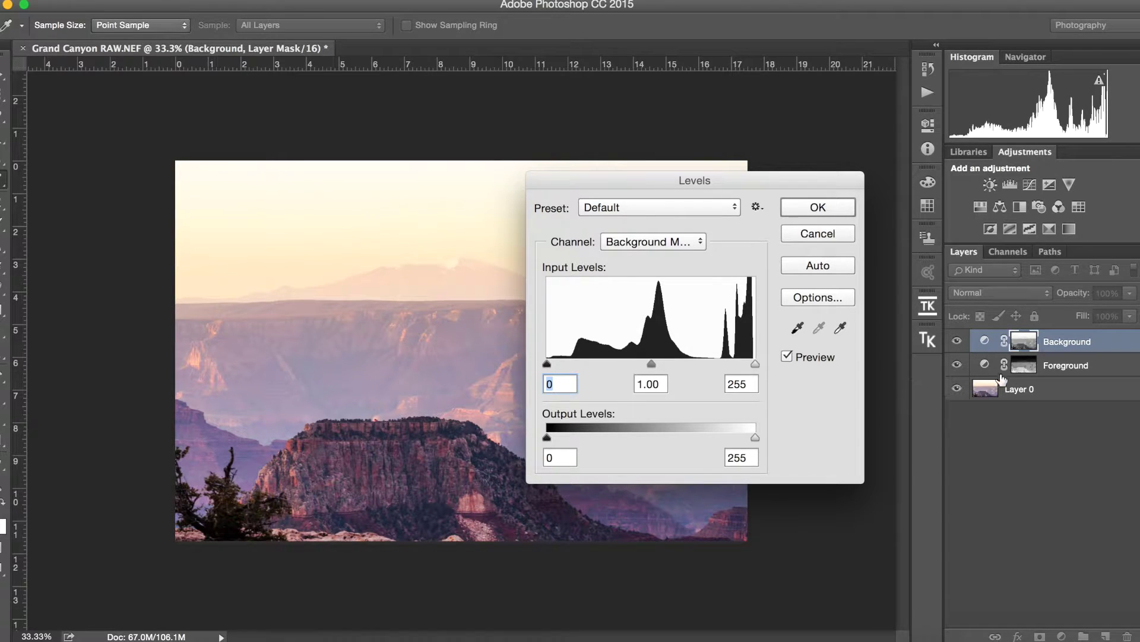
pyautogui.moveTo(751, 180); pyautogui.dragTo(773, 294)
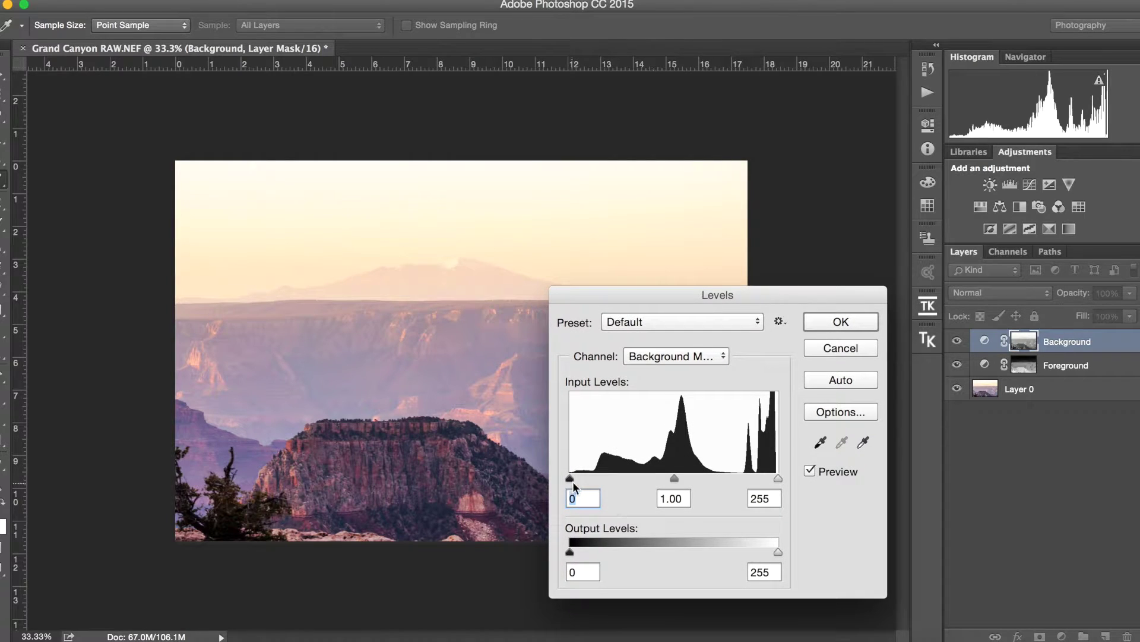
pyautogui.moveTo(572, 484); pyautogui.dragTo(603, 480)
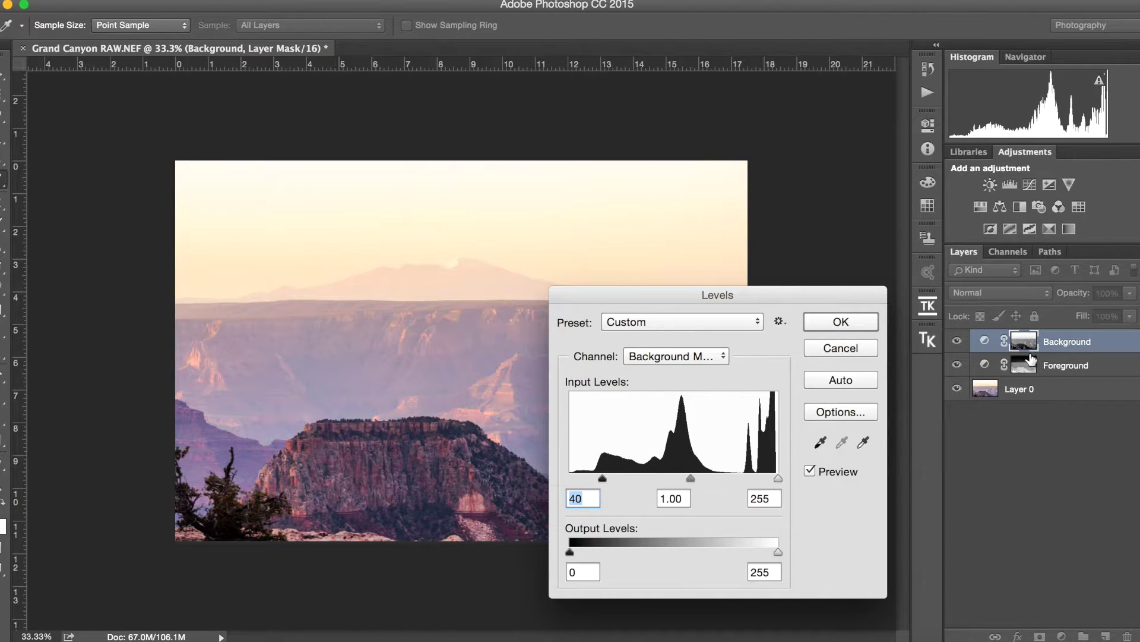
pyautogui.moveTo(691, 477)
pyautogui.mouseDown()
pyautogui.moveTo(732, 478)
pyautogui.moveTo(681, 475)
pyautogui.mouseUp()
pyautogui.moveTo(706, 475); pyautogui.dragTo(721, 475)
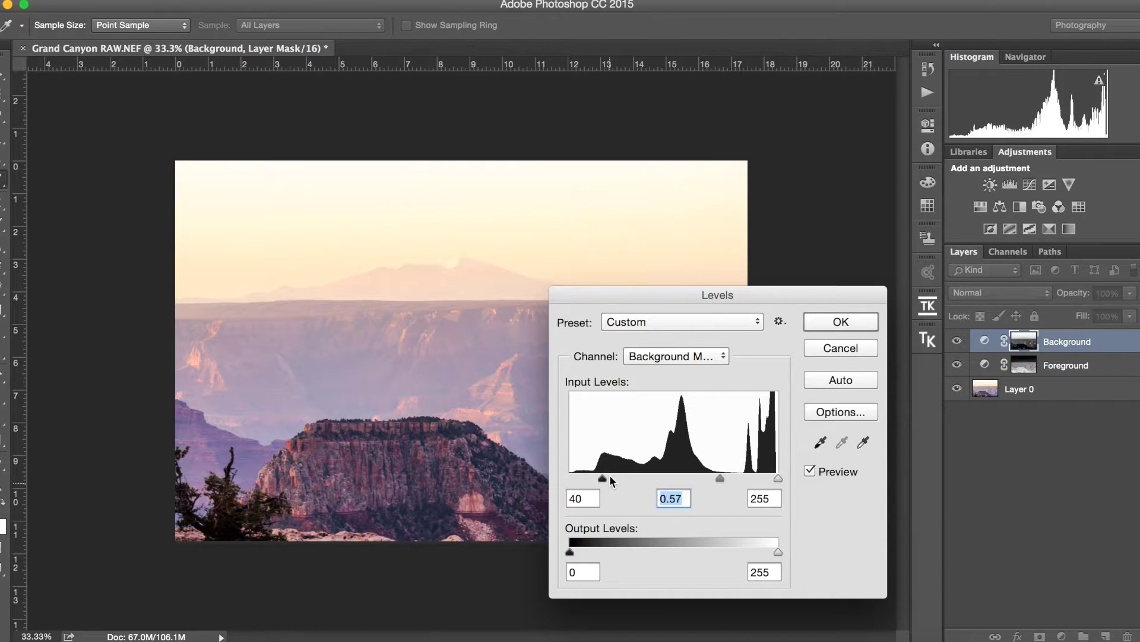
pyautogui.moveTo(603, 478); pyautogui.dragTo(604, 478)
pyautogui.click(839, 322)
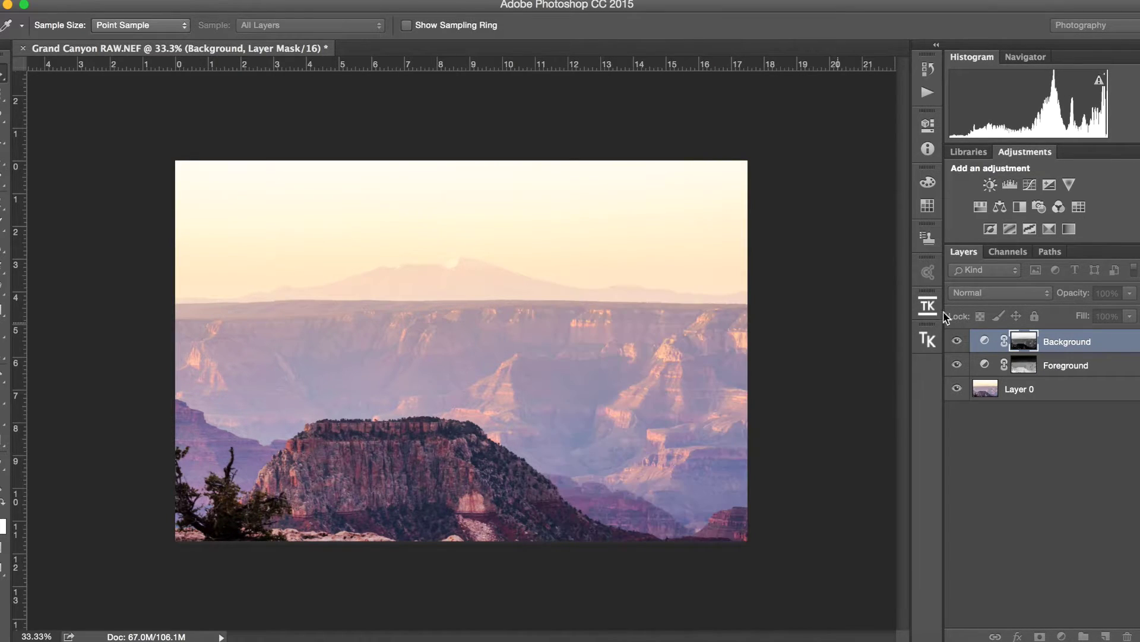
# Compare the photo with the Background adjustment hidden and shown, leaving it visible and no layer selected
pyautogui.press('v')
pyautogui.click(957, 342)
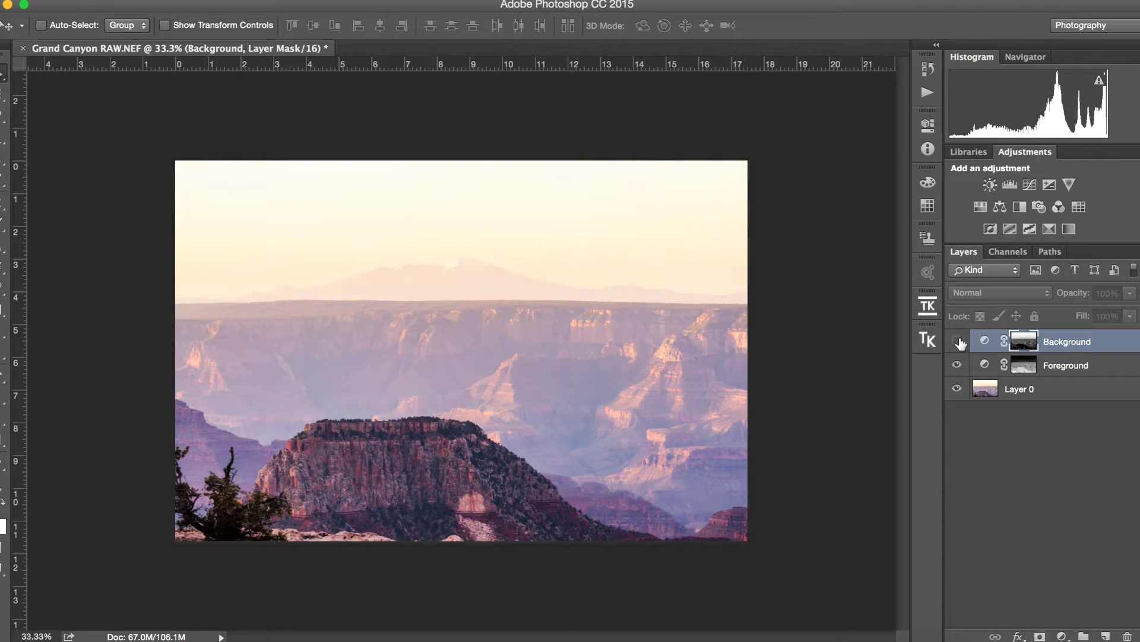
pyautogui.click(957, 342)
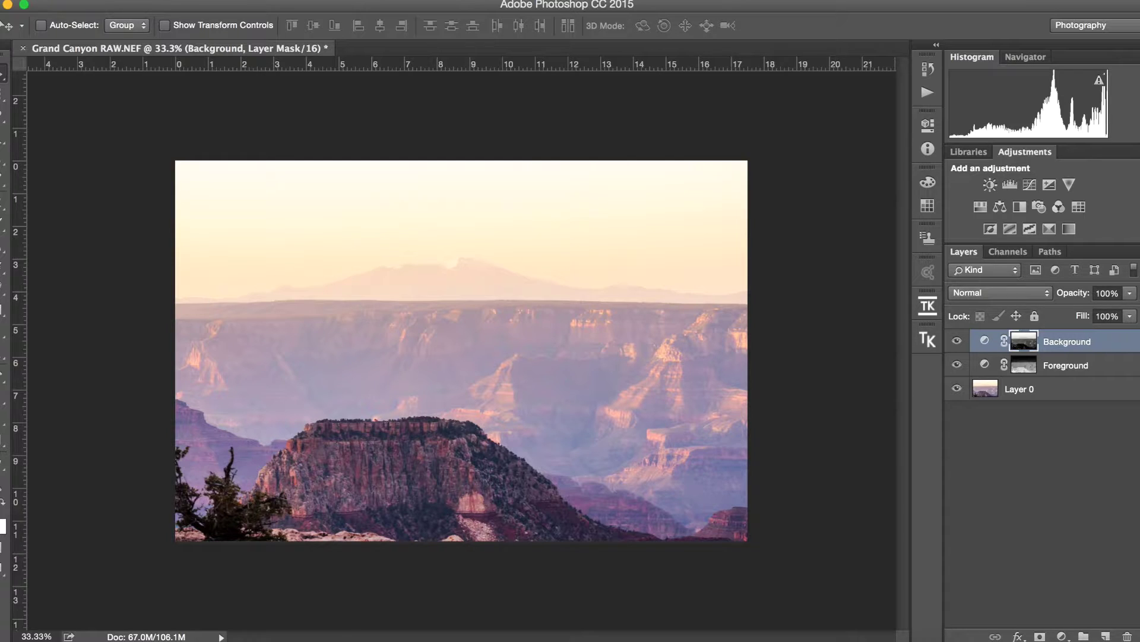
pyautogui.click(1095, 443)
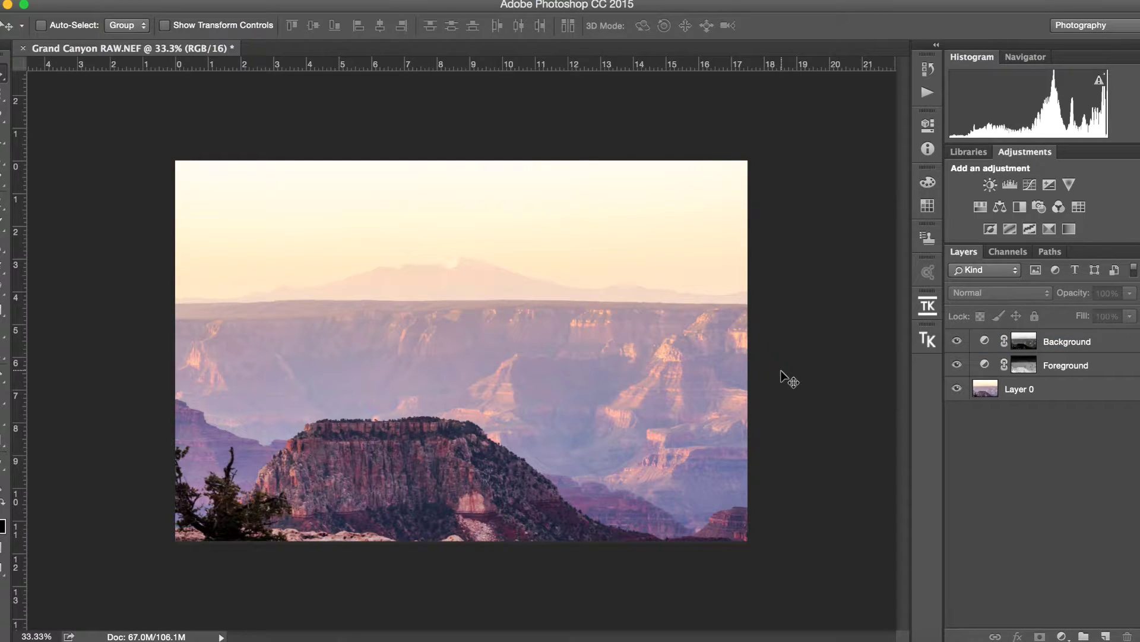
# Try out a layer mask on Layer 0 by brushing away part of the middle canyon, and revert it
pyautogui.click(1061, 636)
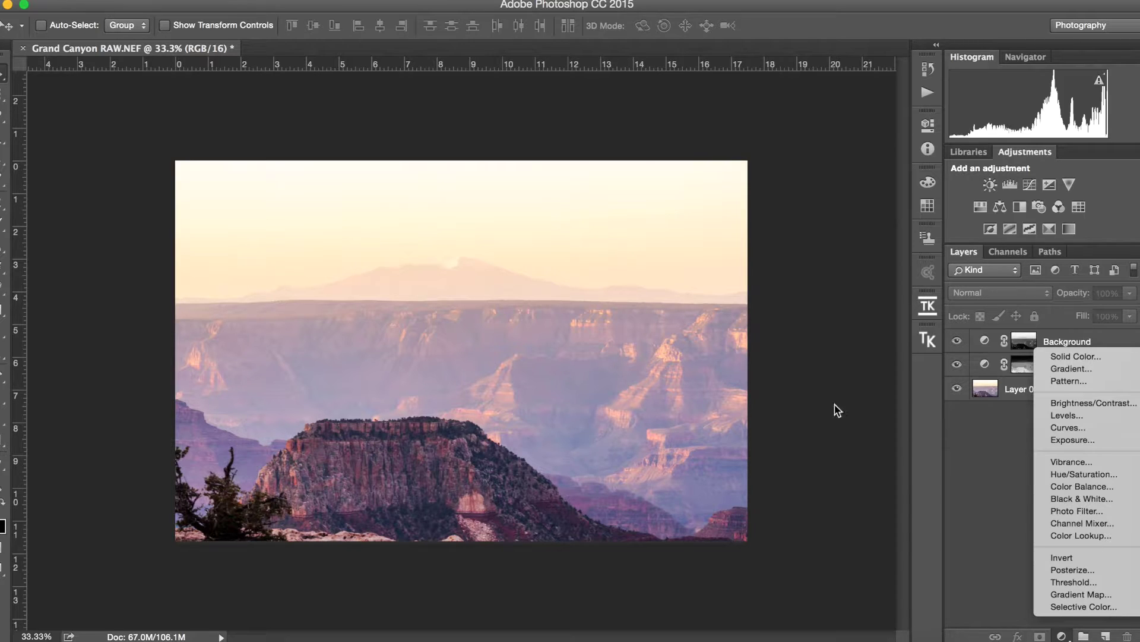
pyautogui.click(985, 503)
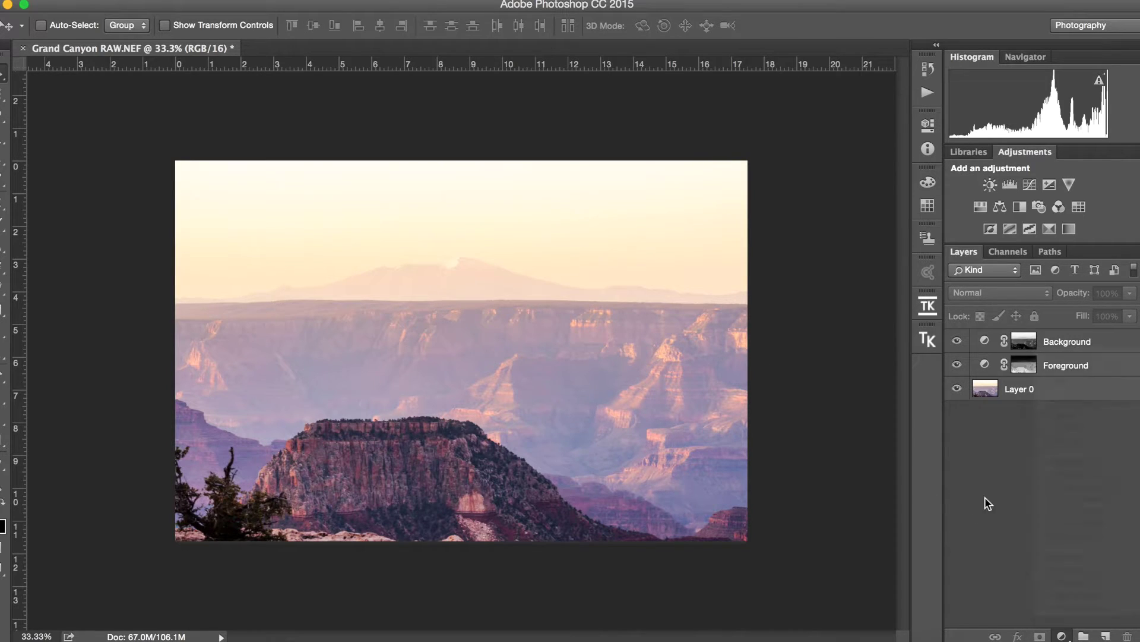
pyautogui.click(1063, 389)
pyautogui.click(1041, 637)
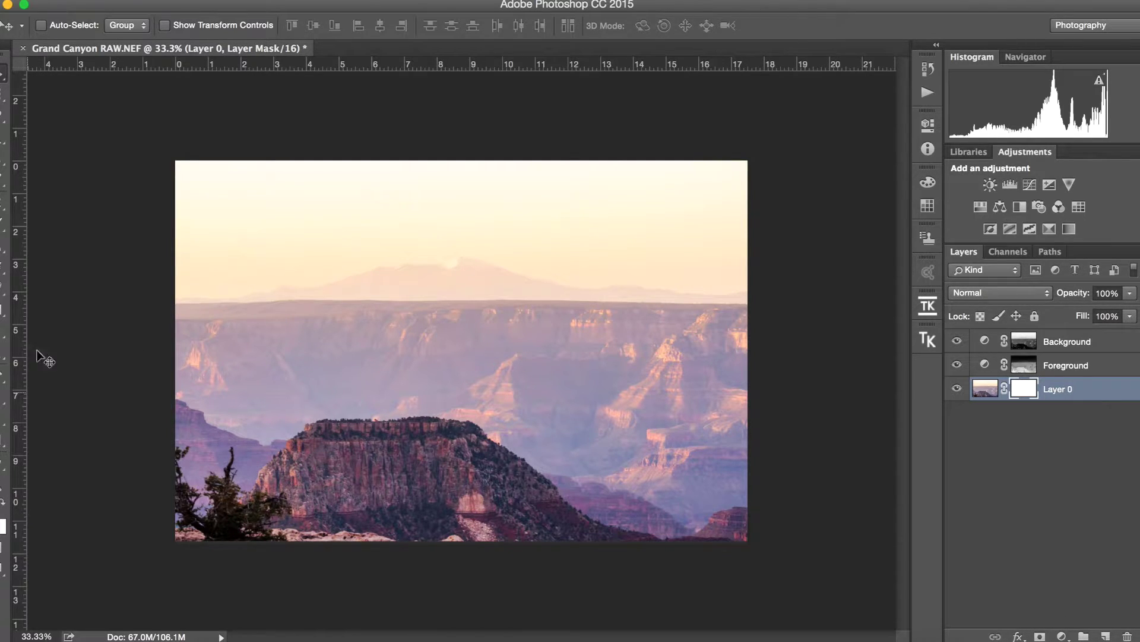
pyautogui.press('b')
pyautogui.click(320, 380)
pyautogui.moveTo(320, 380)
pyautogui.mouseDown()
pyautogui.moveTo(380, 379)
pyautogui.moveTo(479, 407)
pyautogui.moveTo(511, 386)
pyautogui.mouseUp()
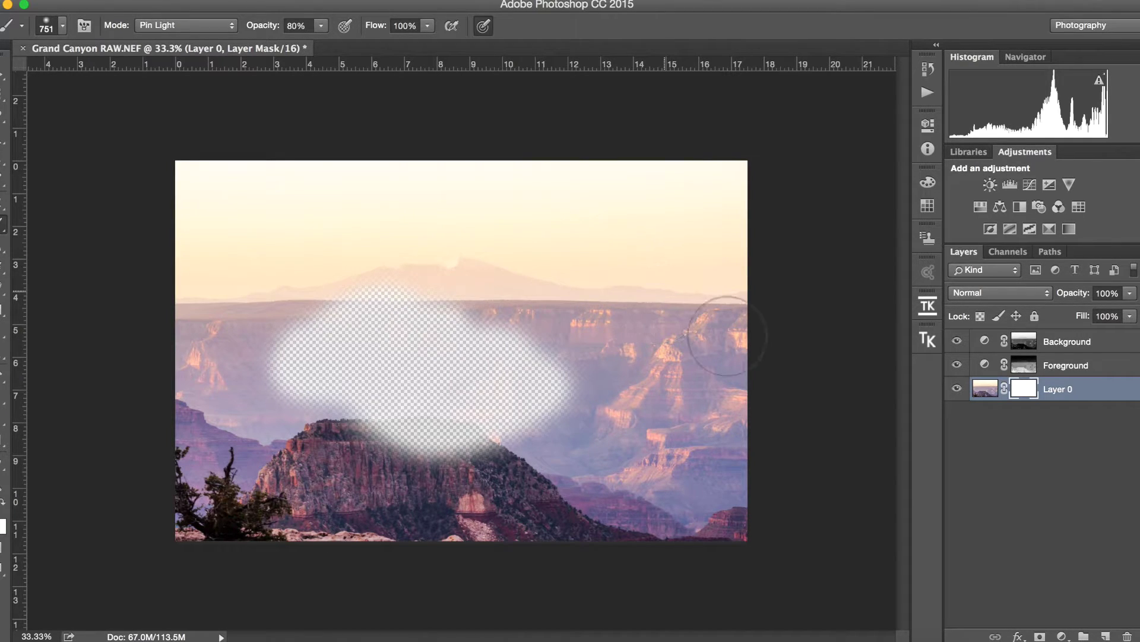
pyautogui.press('F12')
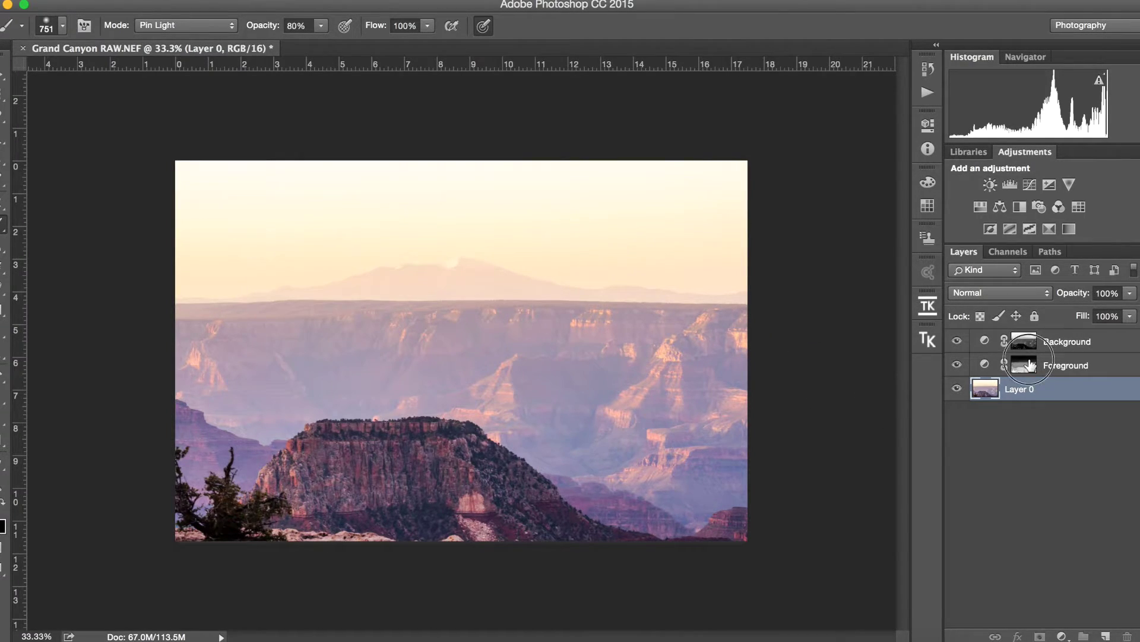
# Inspect the Foreground layer's mask on its own, and return to the colour photo with Layer 0 selected
pyautogui.doubleClick(1024, 365)
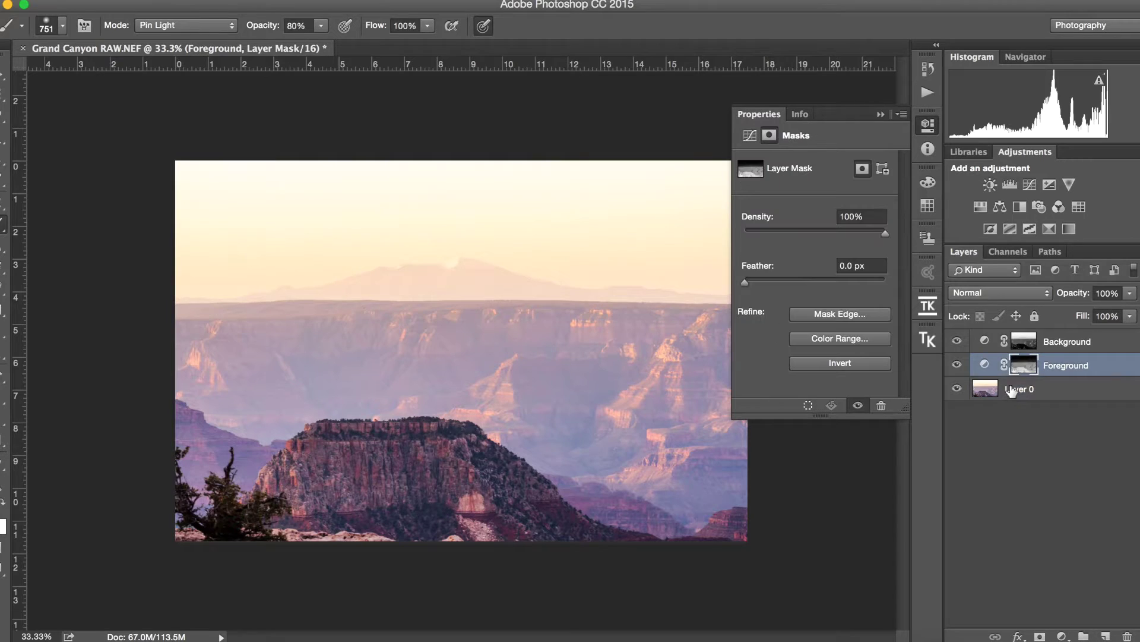
pyautogui.click(1046, 390)
pyautogui.keyDown('alt'); pyautogui.click(1024, 365); pyautogui.keyUp('alt')
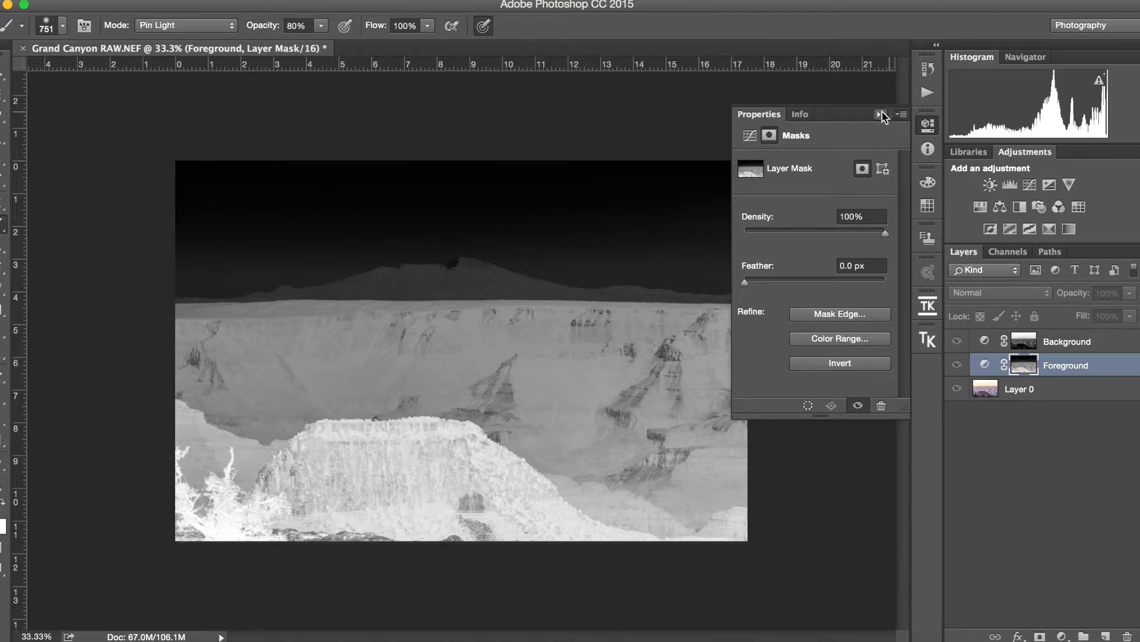
pyautogui.click(880, 114)
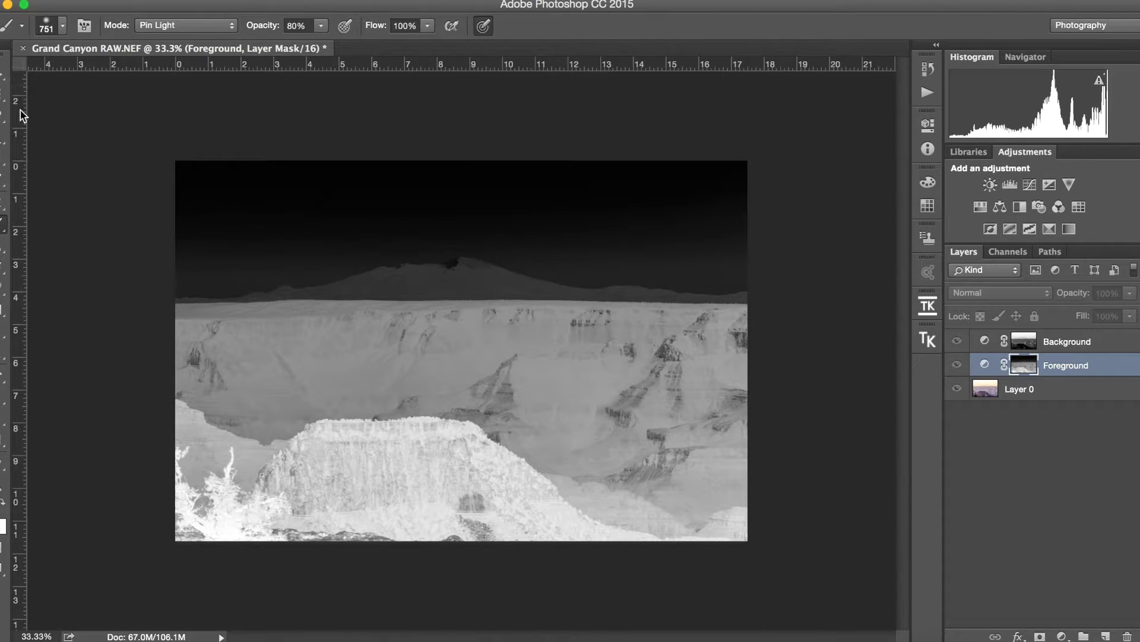
pyautogui.press('v')
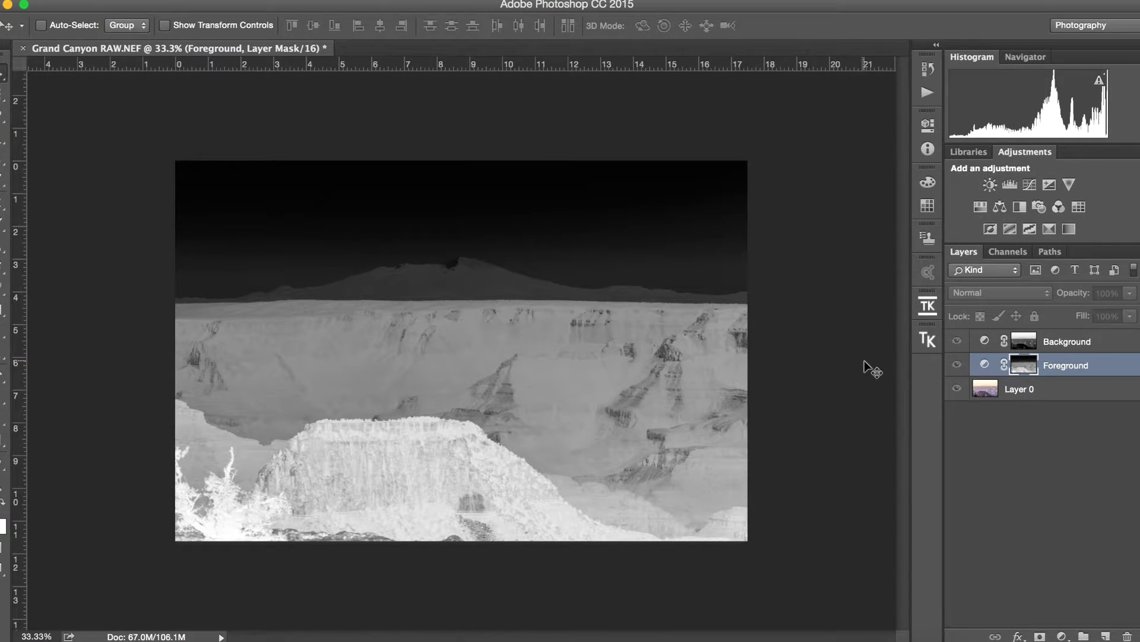
pyautogui.click(1023, 390)
pyautogui.doubleClick(1022, 390)
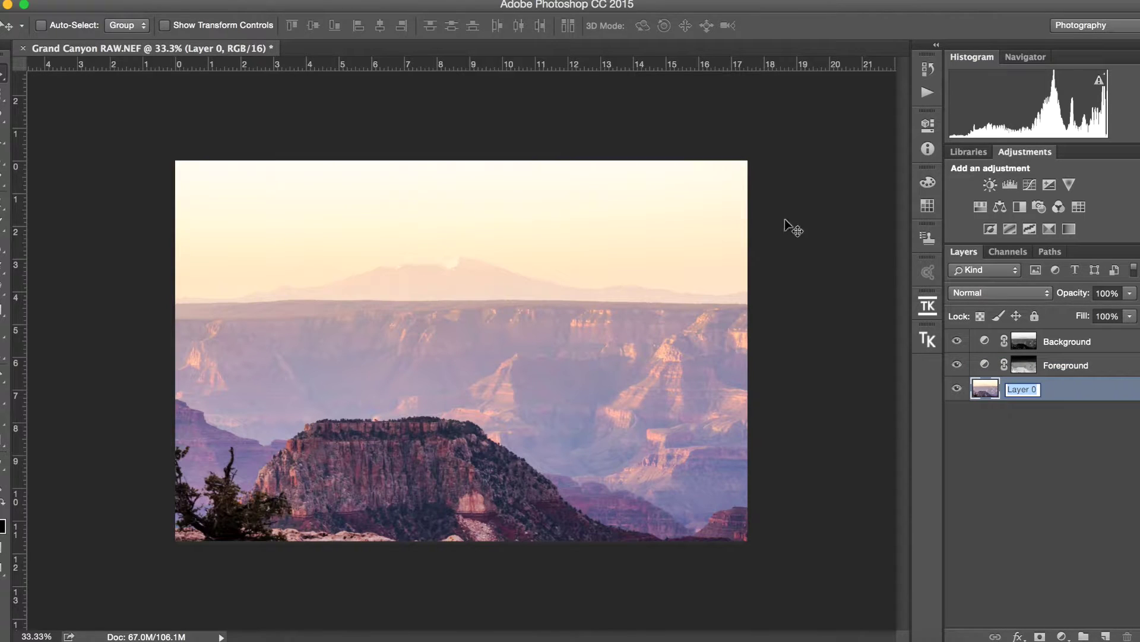
pyautogui.press('Return')
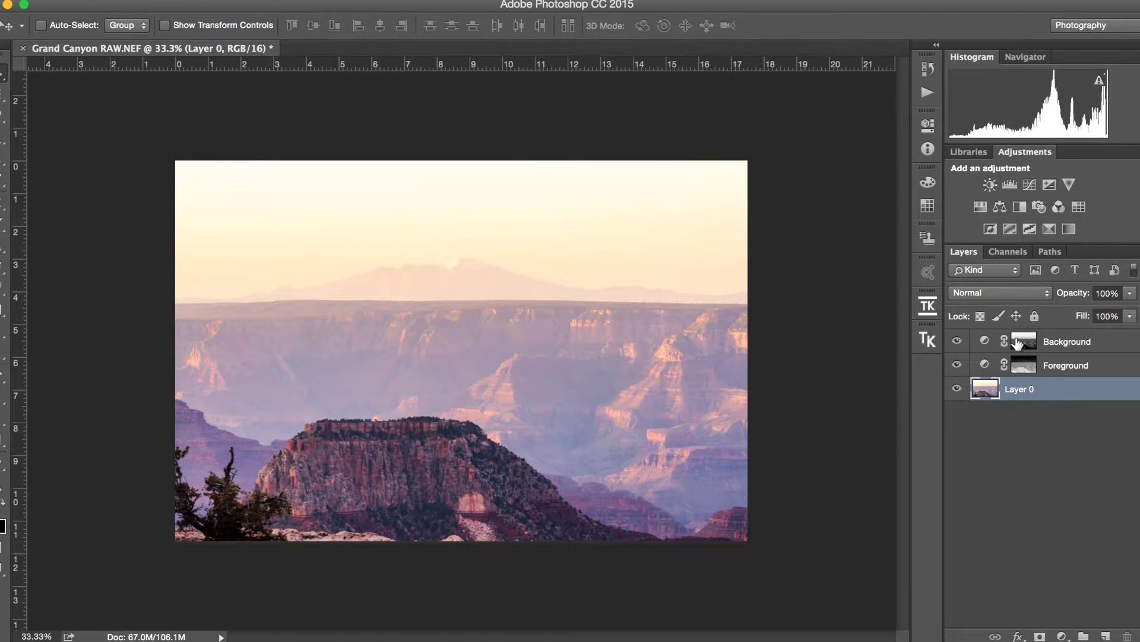
# Group the Background and Foreground adjustment layers and name the group Curves
pyautogui.click(1048, 403)
pyautogui.click(1068, 347)
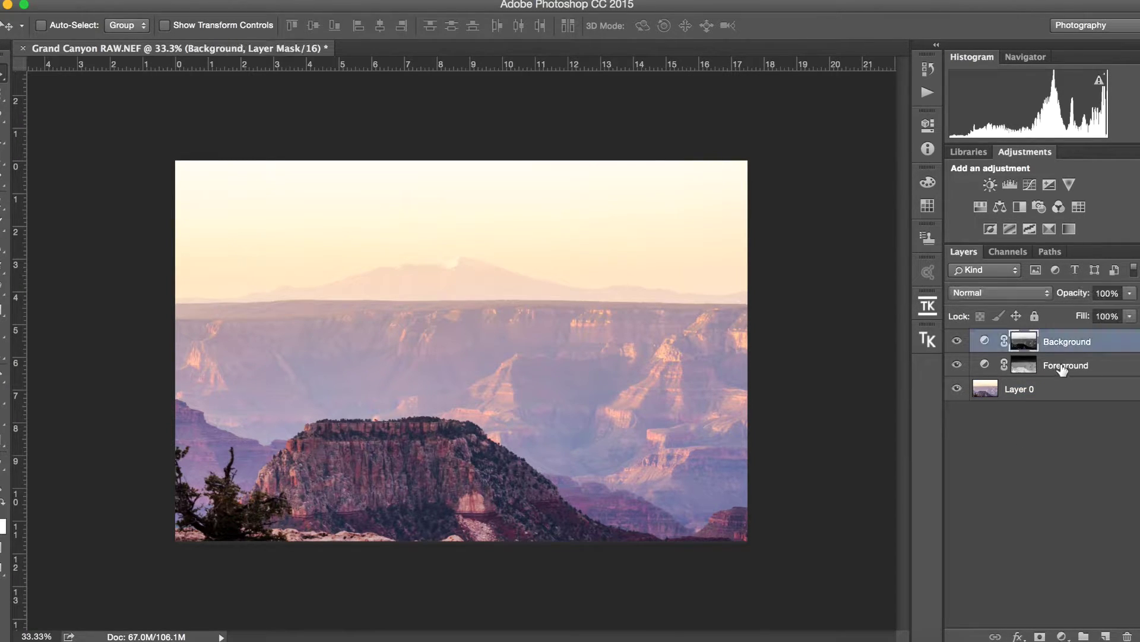
pyautogui.keyDown('shift'); pyautogui.click(1074, 364); pyautogui.keyUp('shift')
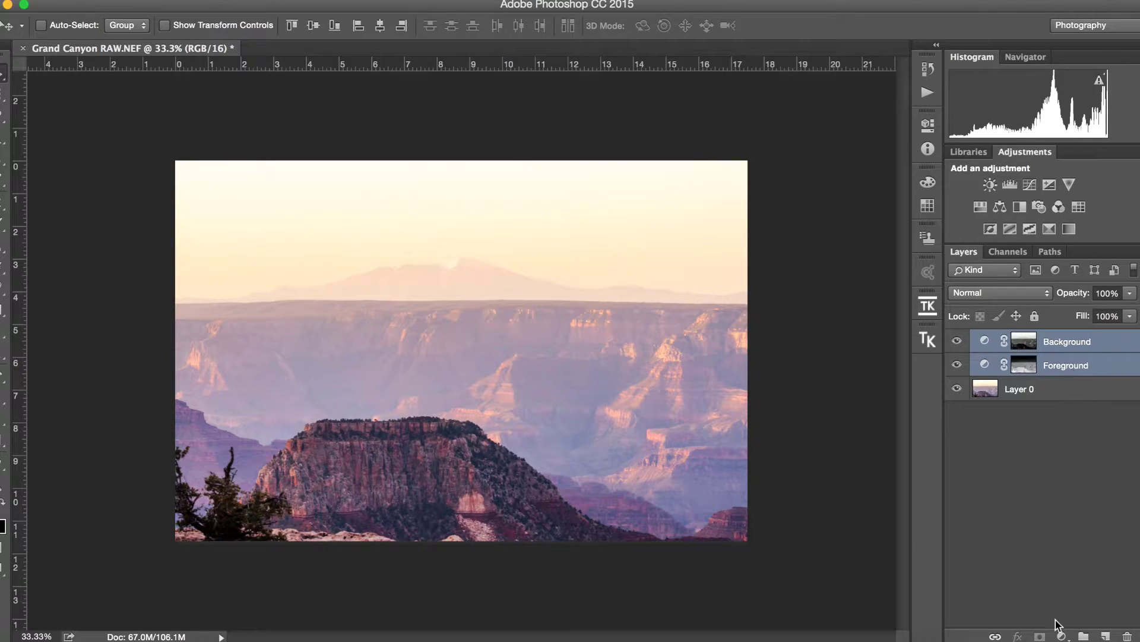
pyautogui.click(1084, 635)
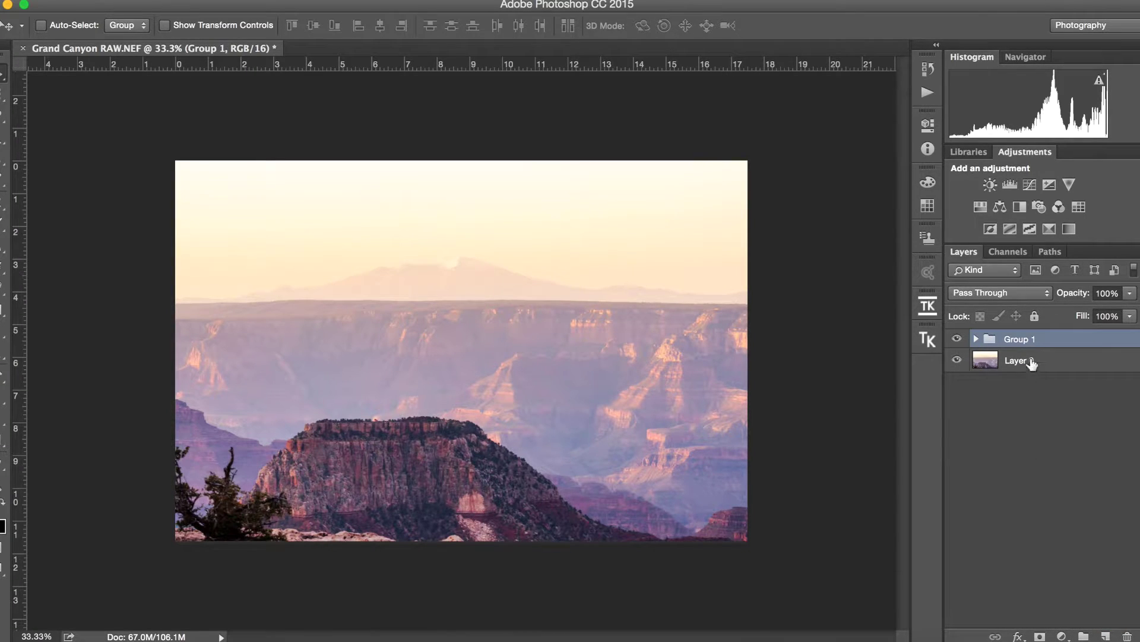
pyautogui.doubleClick(1024, 339)
pyautogui.write('Curves')
pyautogui.press('Return')
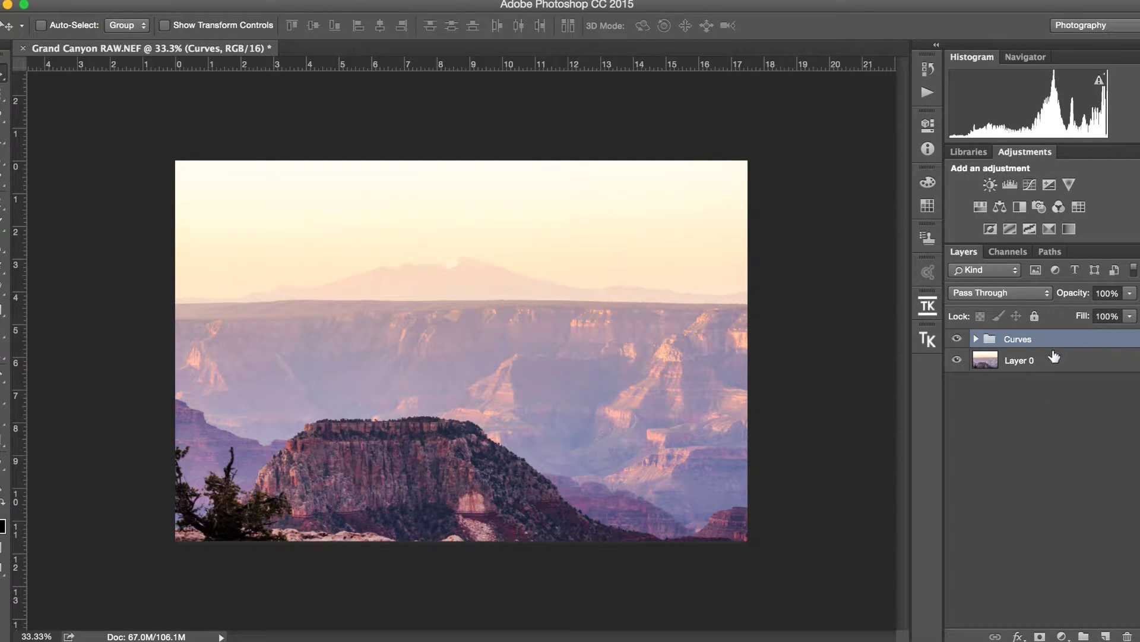
# Add a Gradient fill layer above the Curves group using the Violet, Orange preset in Linear style at 90°
pyautogui.click(1062, 635)
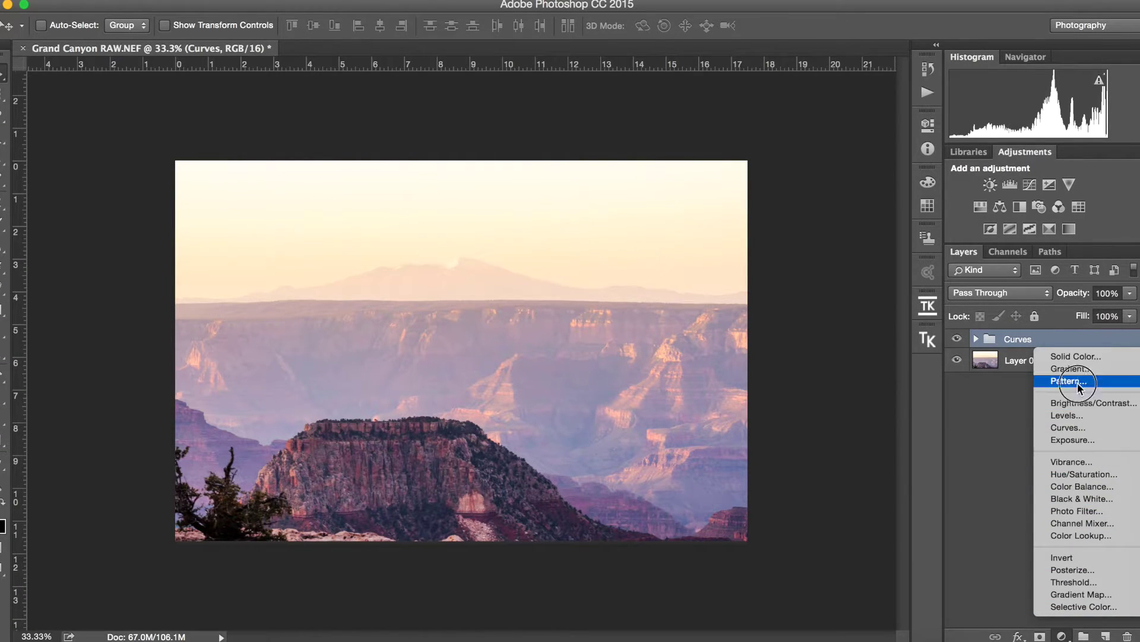
pyautogui.click(1098, 370)
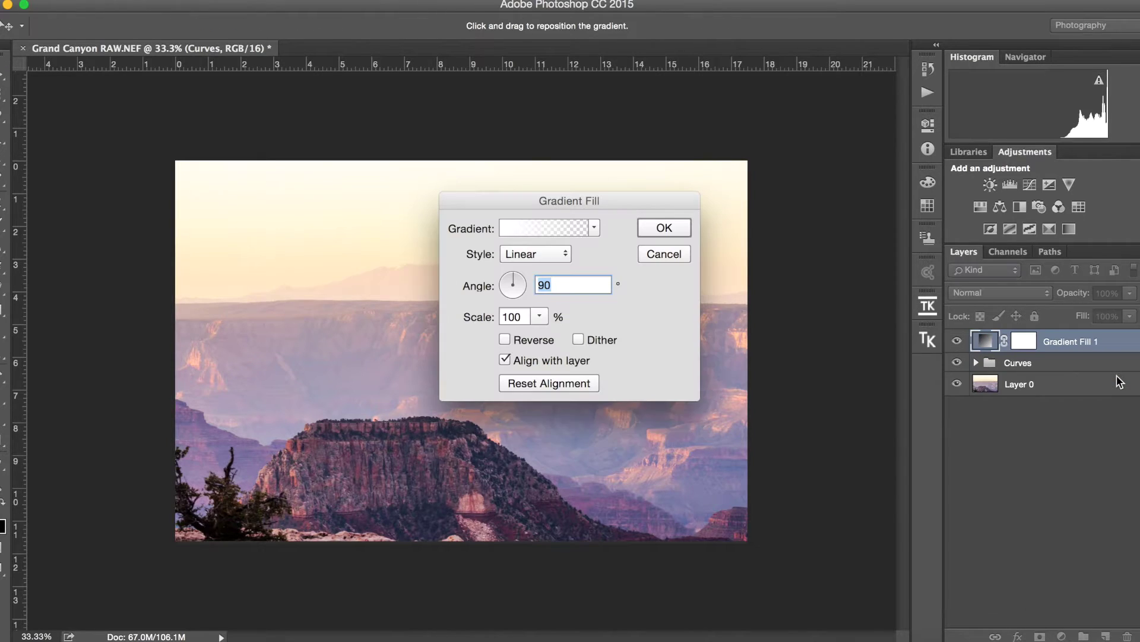
pyautogui.click(561, 224)
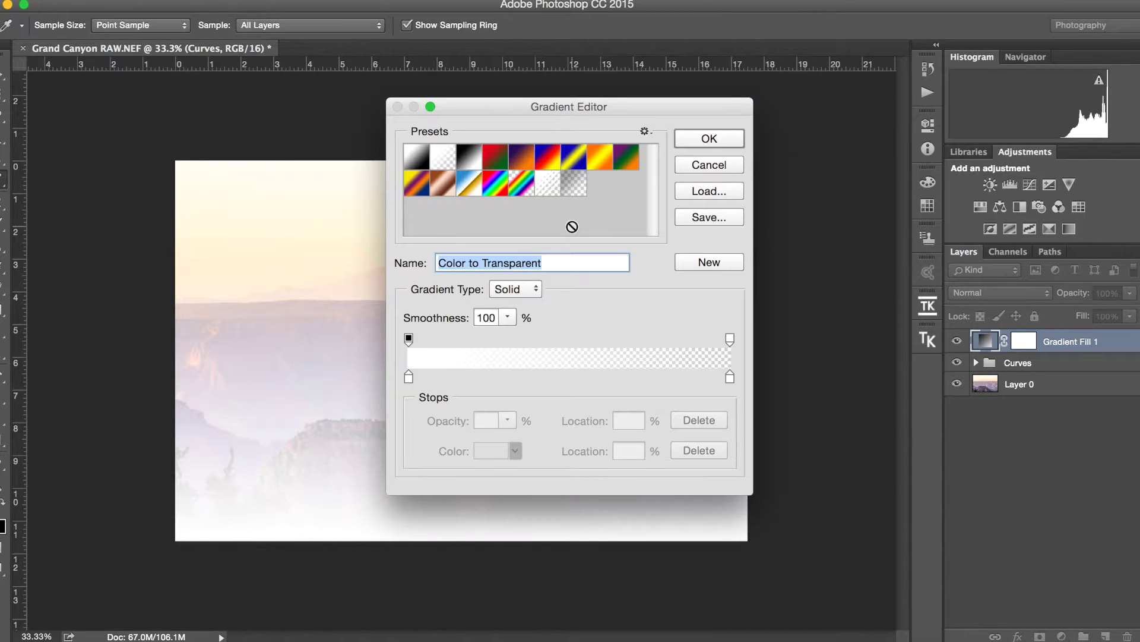
pyautogui.click(526, 160)
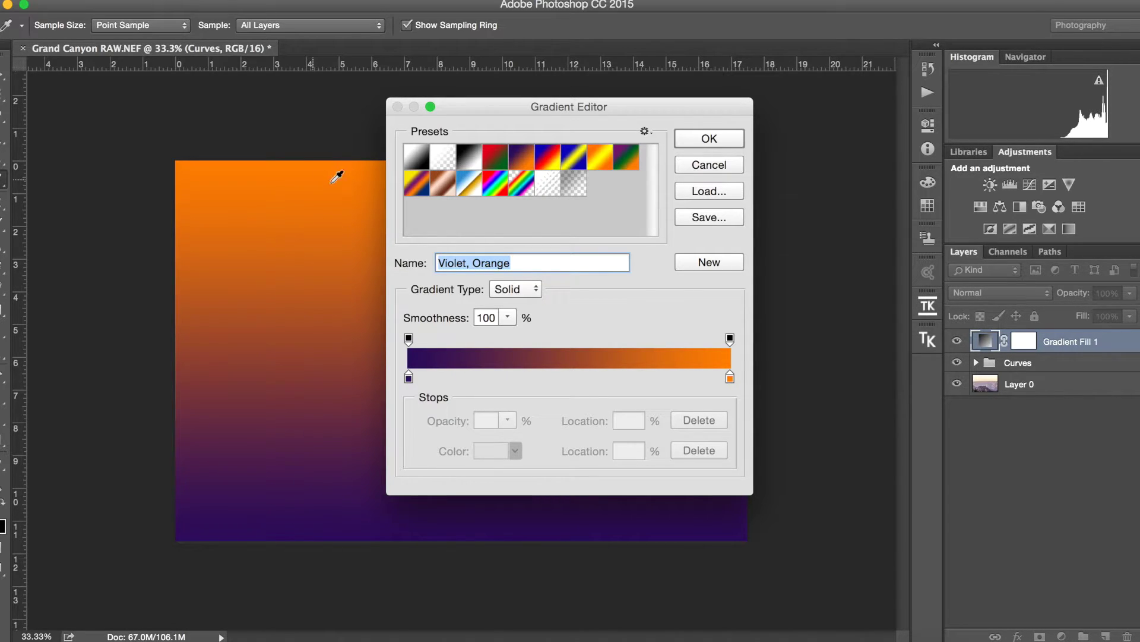
pyautogui.click(709, 139)
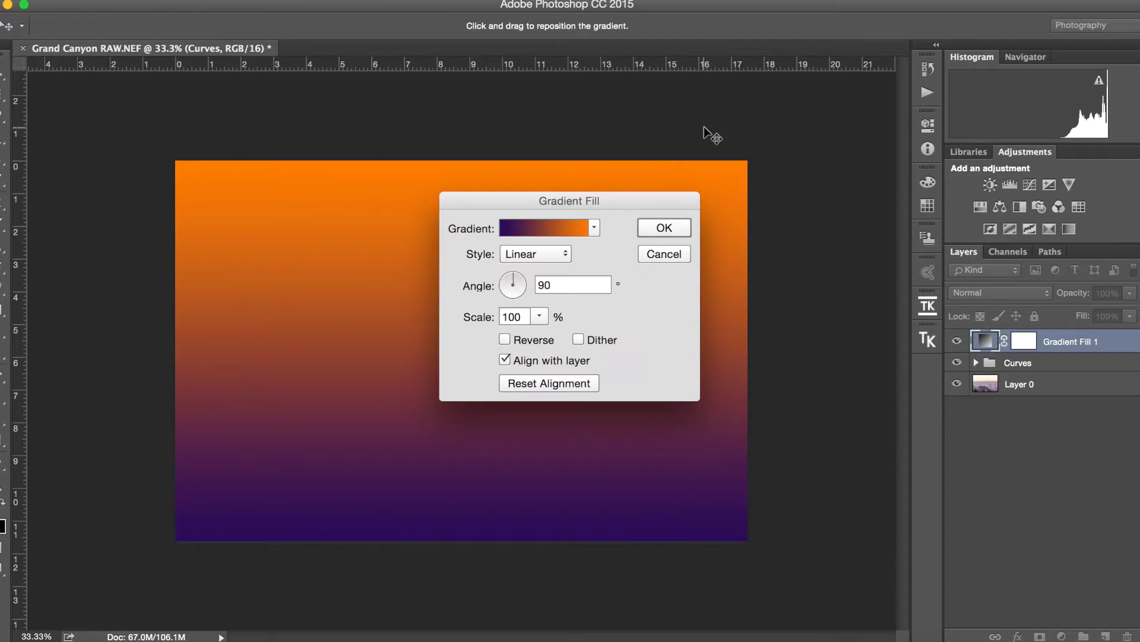
pyautogui.click(665, 227)
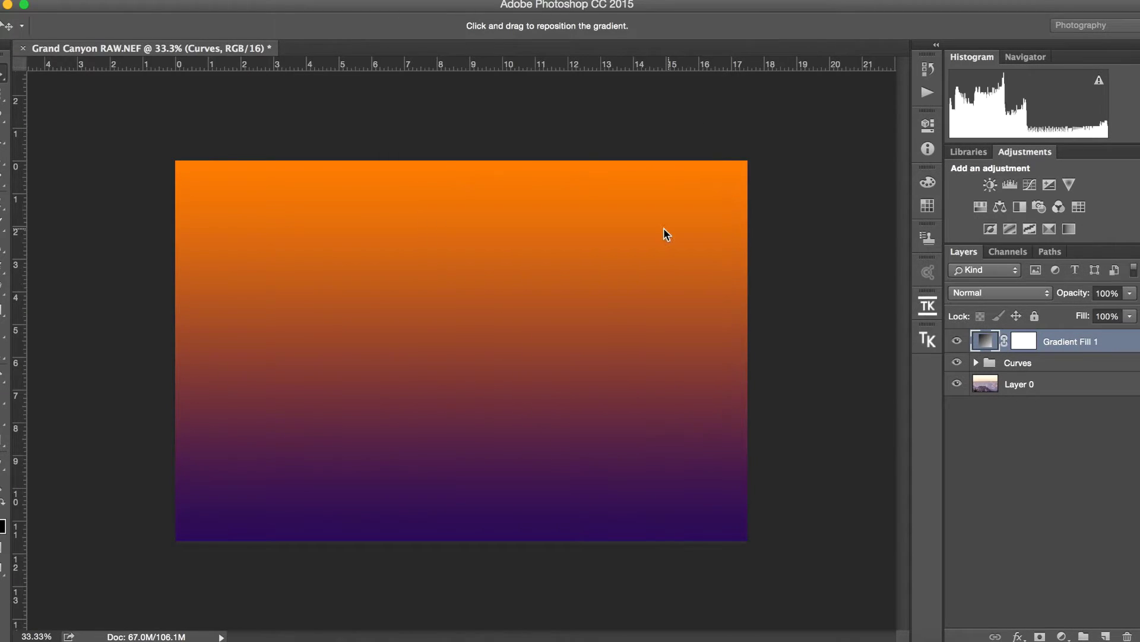
# Use Apply Image to fill the gradient fill layer's mask with the photo's tones, and set the layer's opacity to 40%
pyautogui.keyDown('alt'); pyautogui.click(974, 354); pyautogui.keyUp('alt')
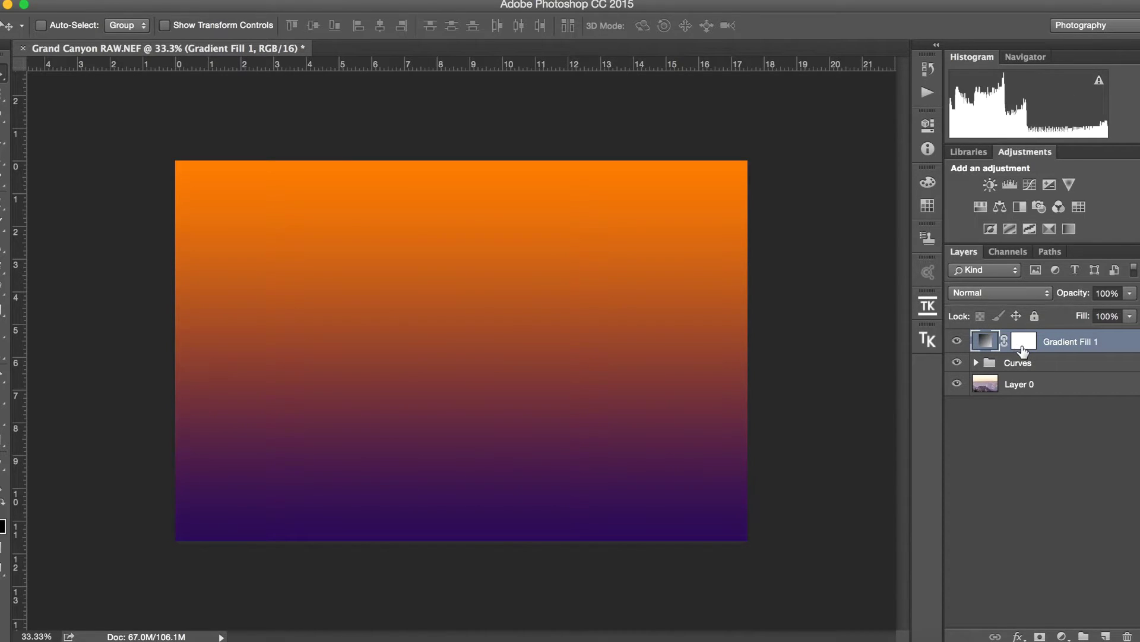
pyautogui.click(1026, 350)
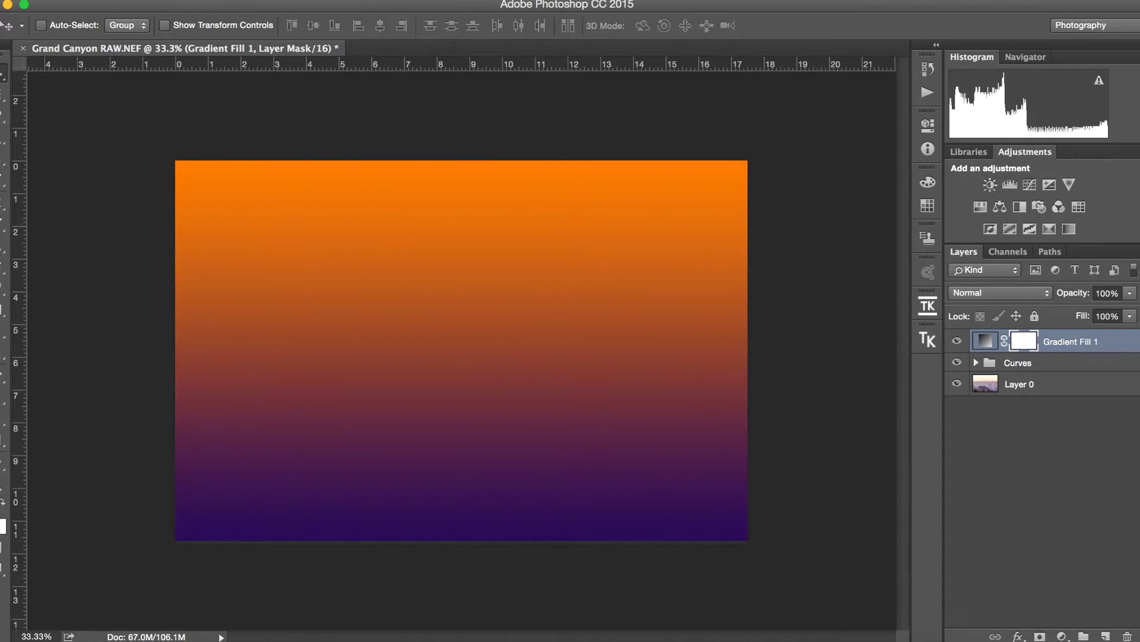
pyautogui.click(231, 4)
pyautogui.click(271, 228)
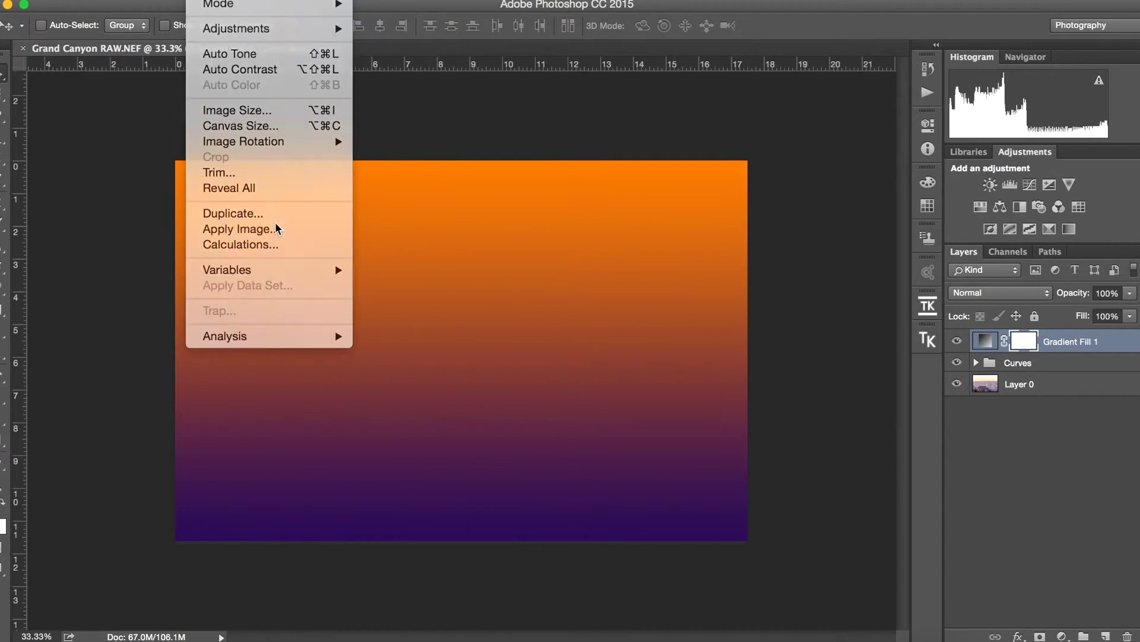
pyautogui.click(802, 134)
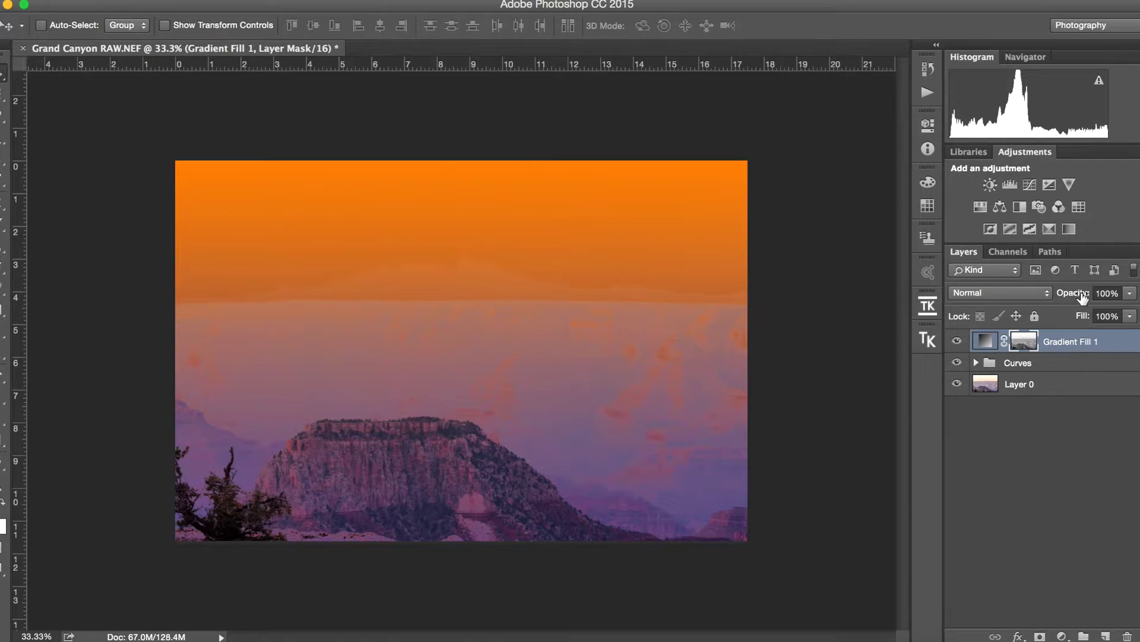
pyautogui.moveTo(1083, 295); pyautogui.dragTo(1032, 293)
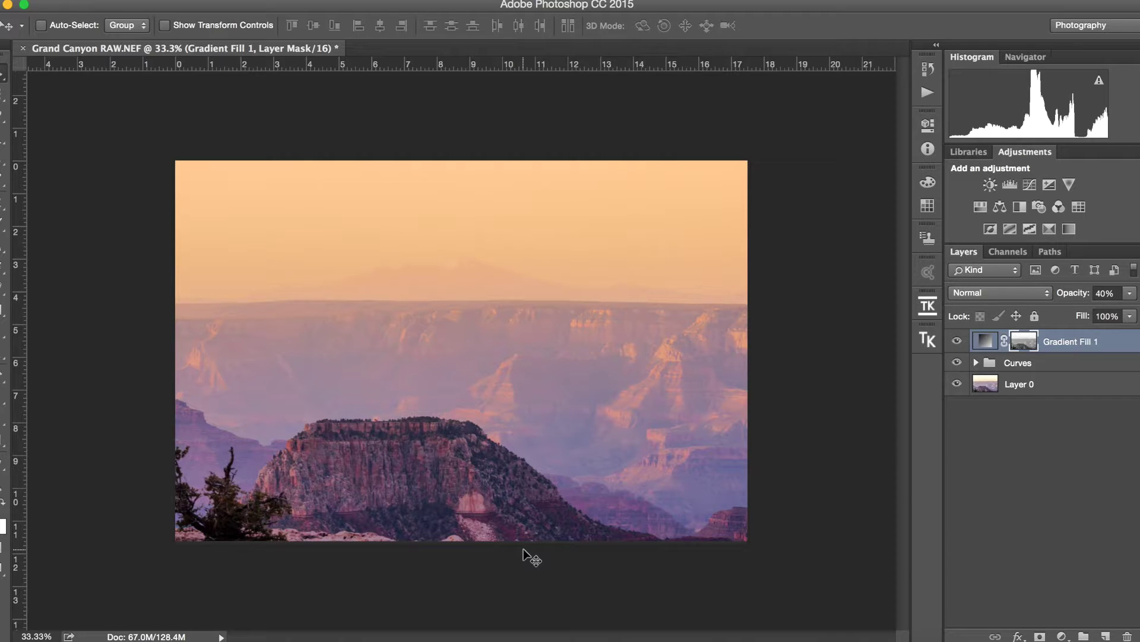
# Stamp all visible layers into a new layer at the top of the stack and name it Vignette
pyautogui.click(1024, 423)
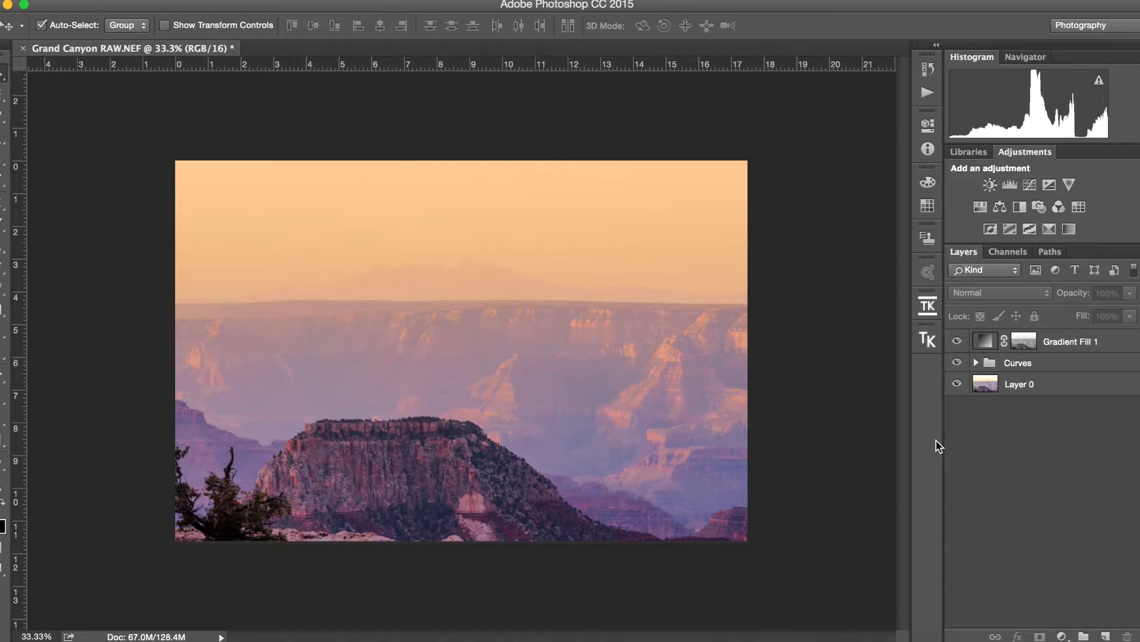
pyautogui.press('super+alt+shift+e')
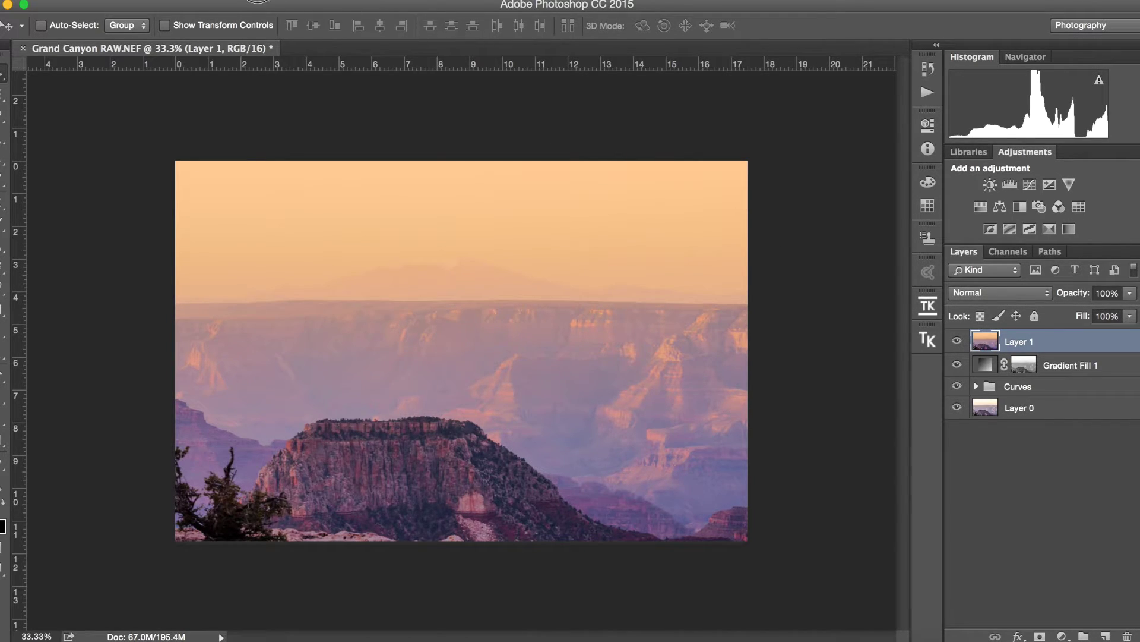
pyautogui.click(257, 0)
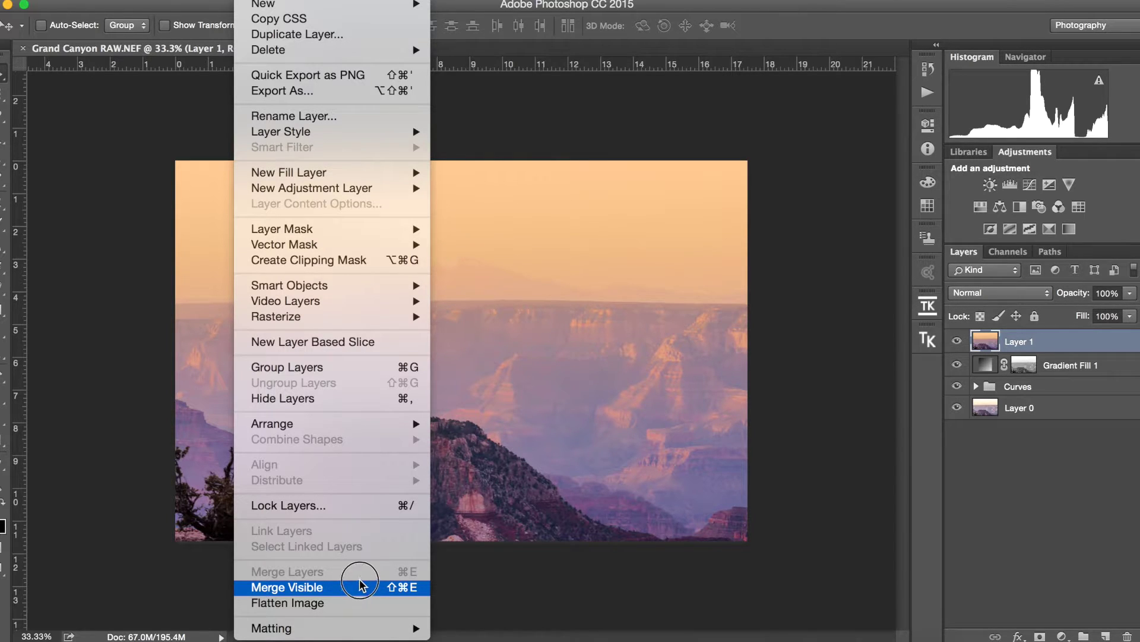
pyautogui.click(603, 557)
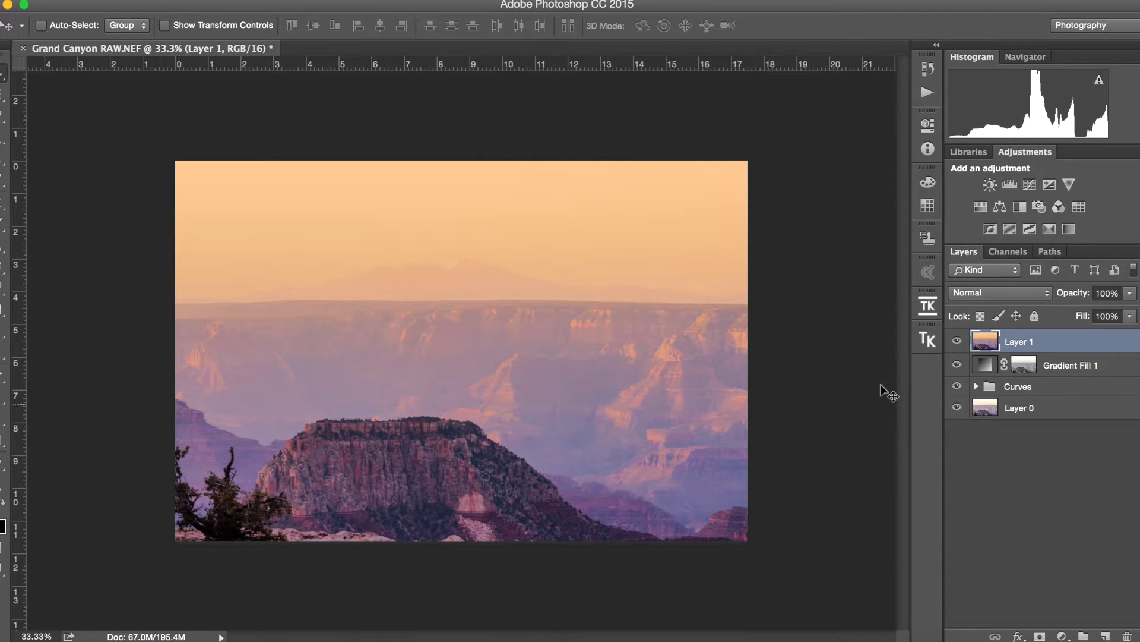
pyautogui.doubleClick(1019, 343)
pyautogui.write('Vignette')
pyautogui.press('Return')
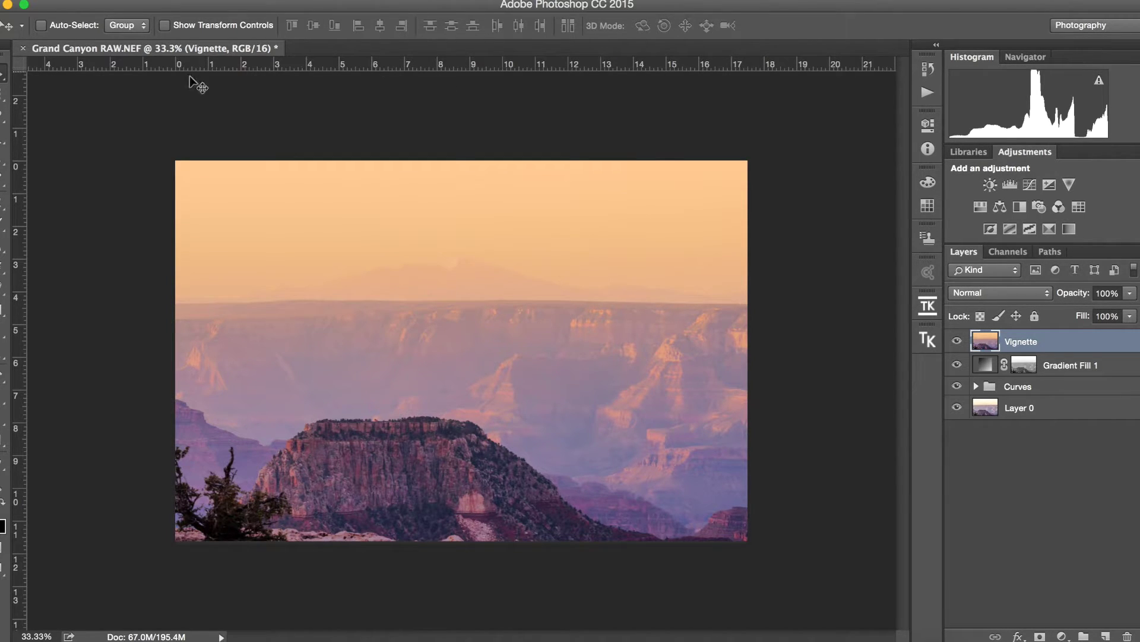
# Make a rectangular marquee selection inset from the photo's edges and feather it by 500 pixels
pyautogui.click(3, 94)
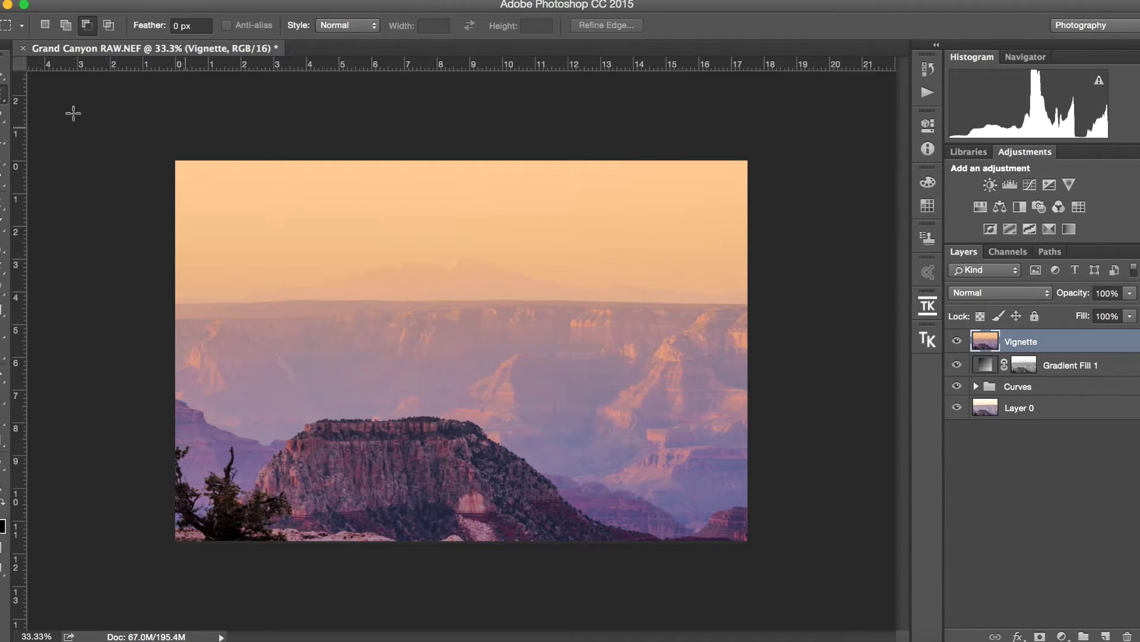
pyautogui.click(3, 95)
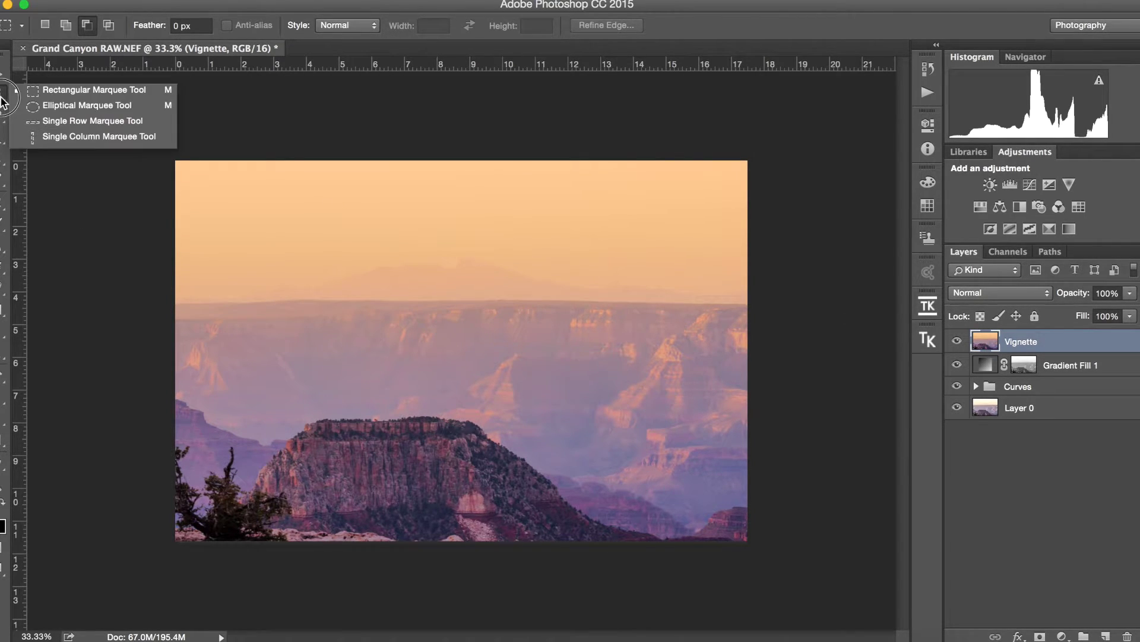
pyautogui.click(59, 87)
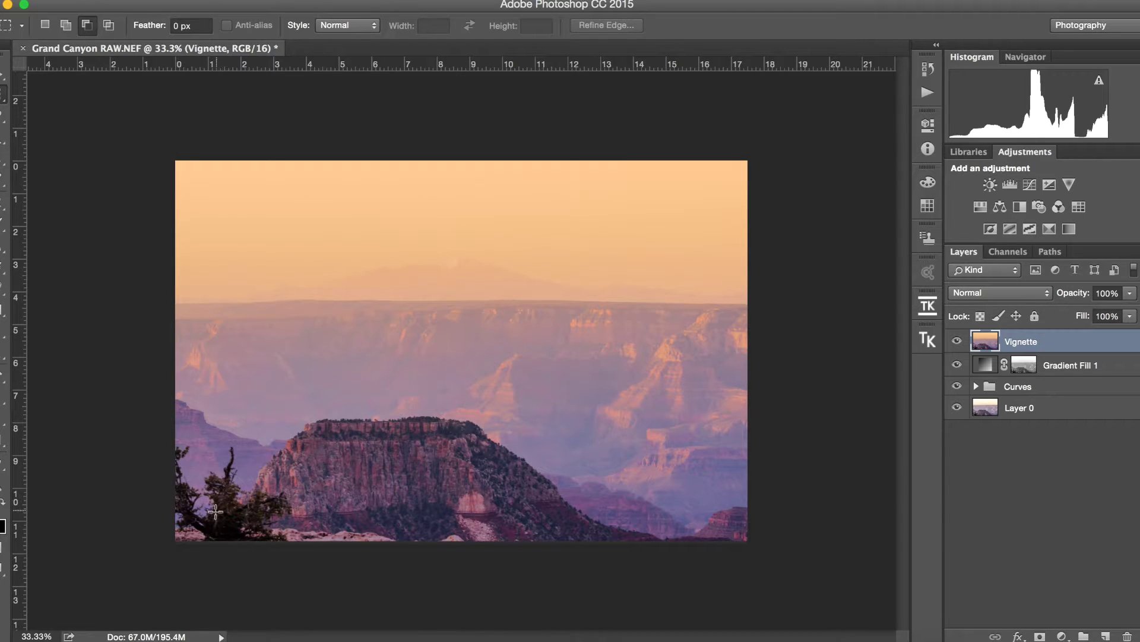
pyautogui.moveTo(223, 513); pyautogui.dragTo(683, 195)
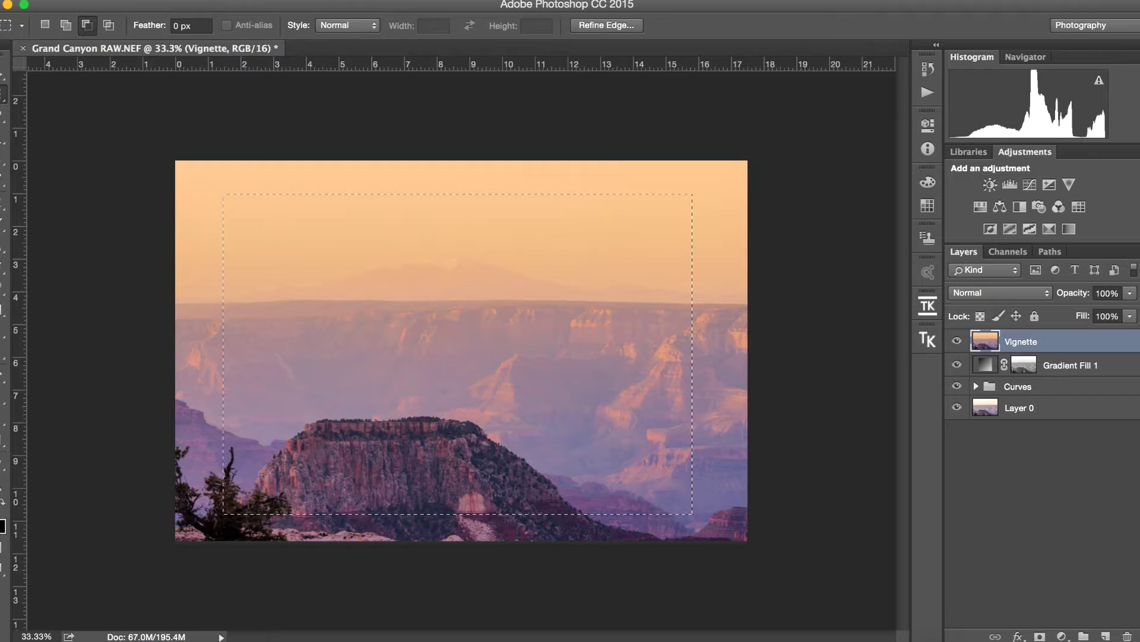
pyautogui.click(332, 0)
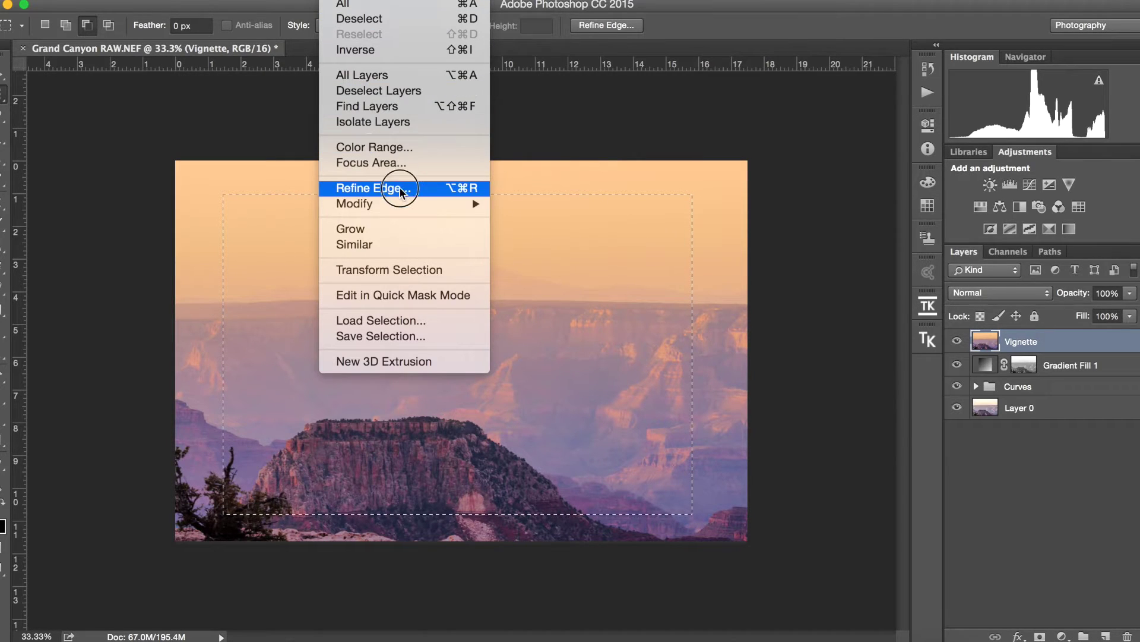
pyautogui.moveTo(410, 205)
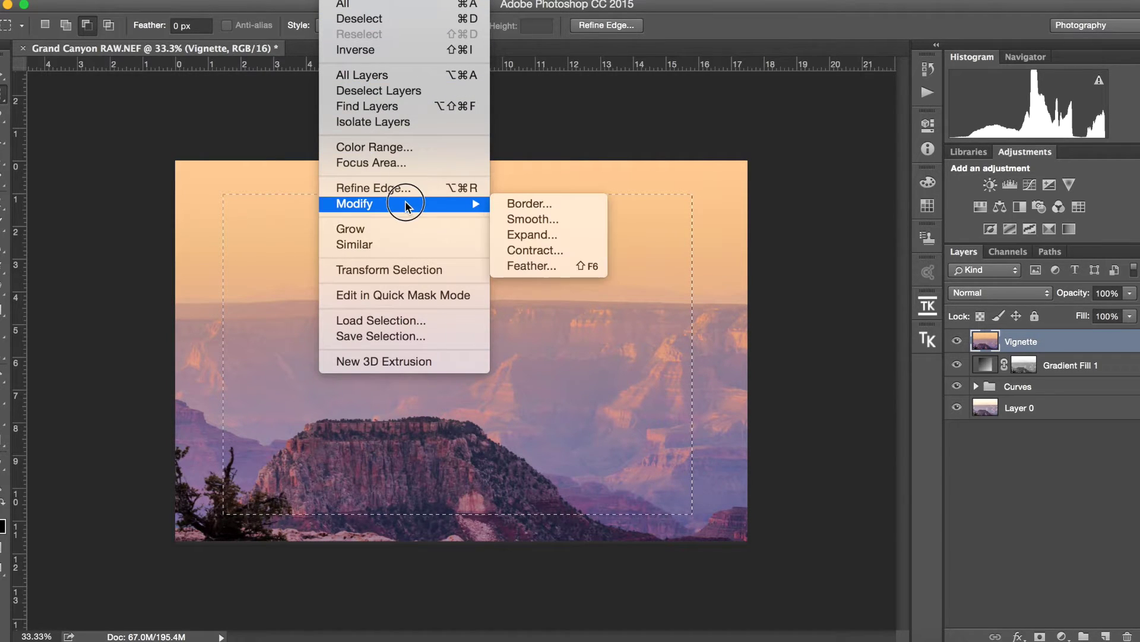
pyautogui.click(537, 264)
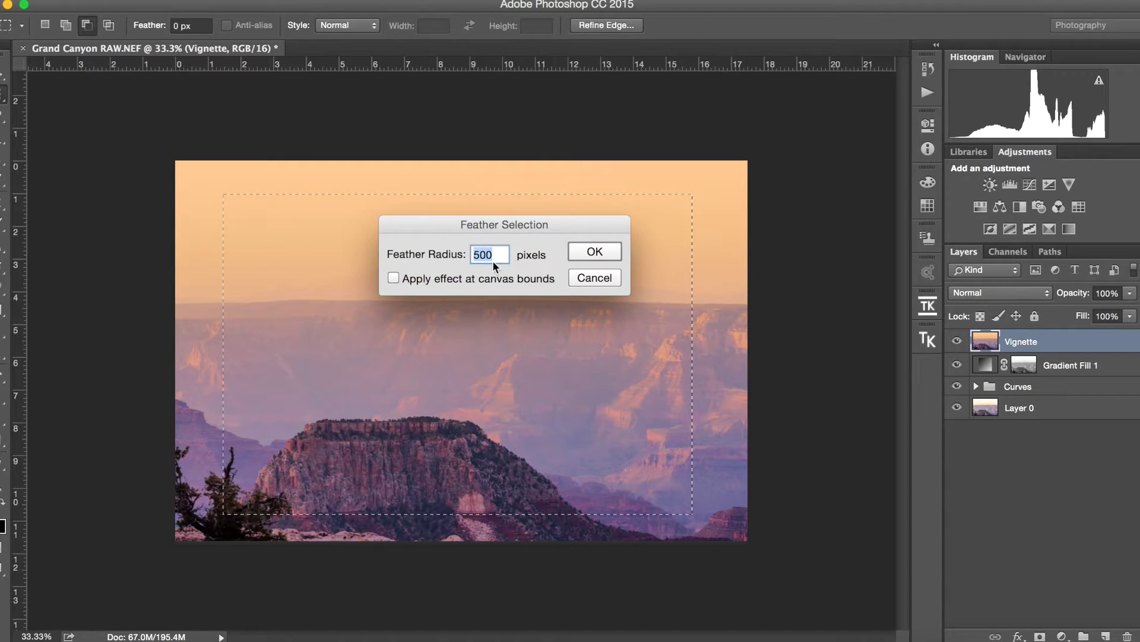
pyautogui.click(598, 252)
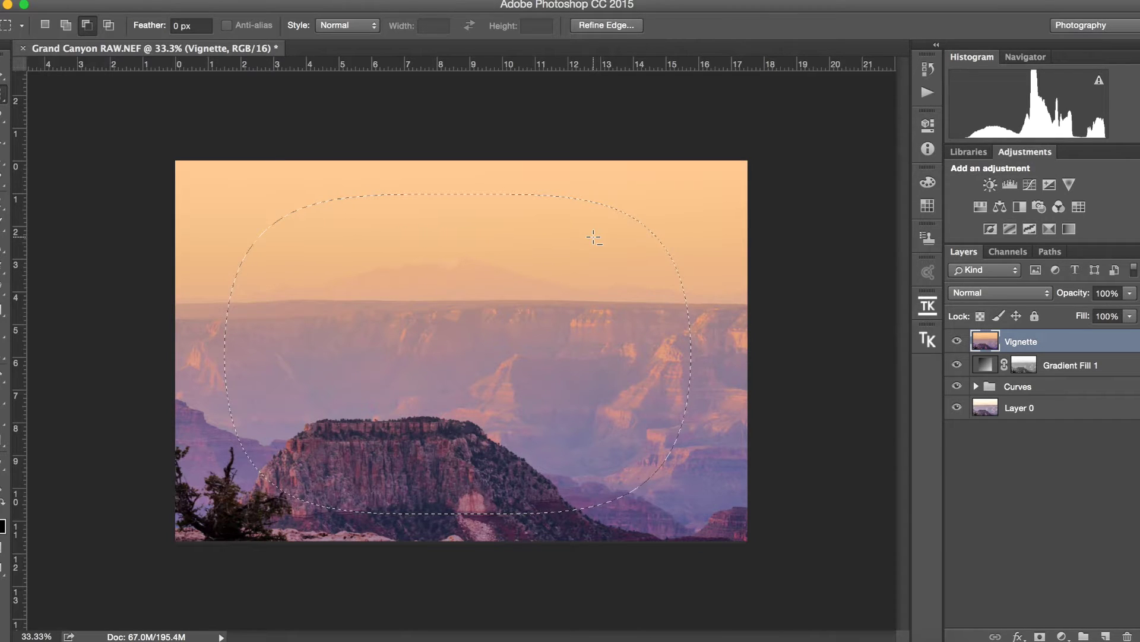
# Delete the feathered centre from the Vignette layer, deselect, and check that layer on its own before showing all layers again
pyautogui.press('Delete')
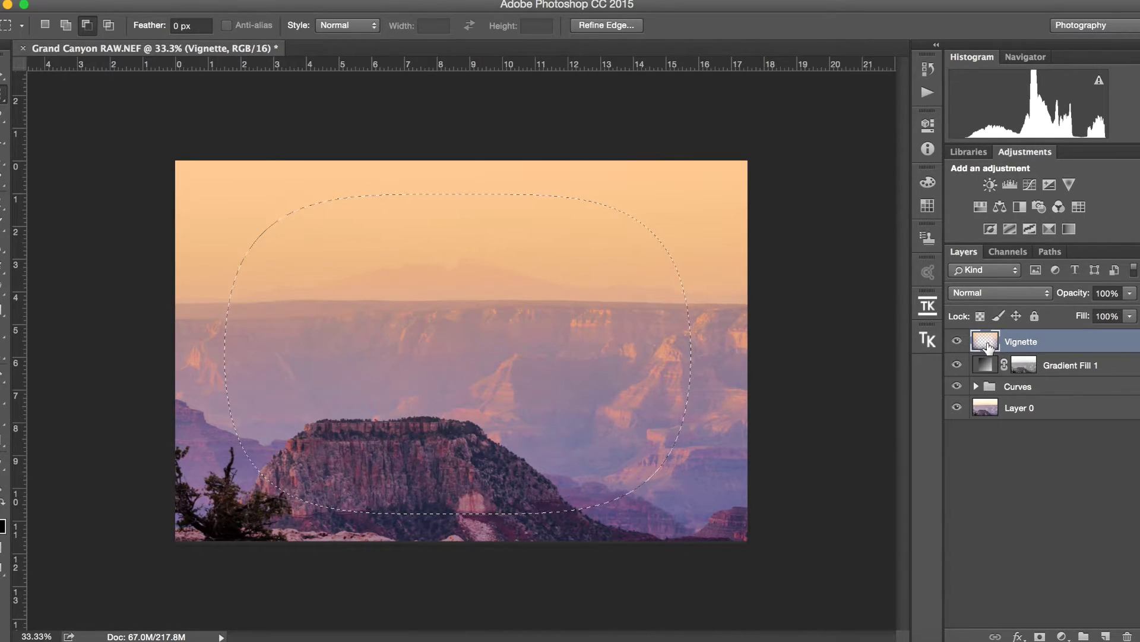
pyautogui.click(704, 344)
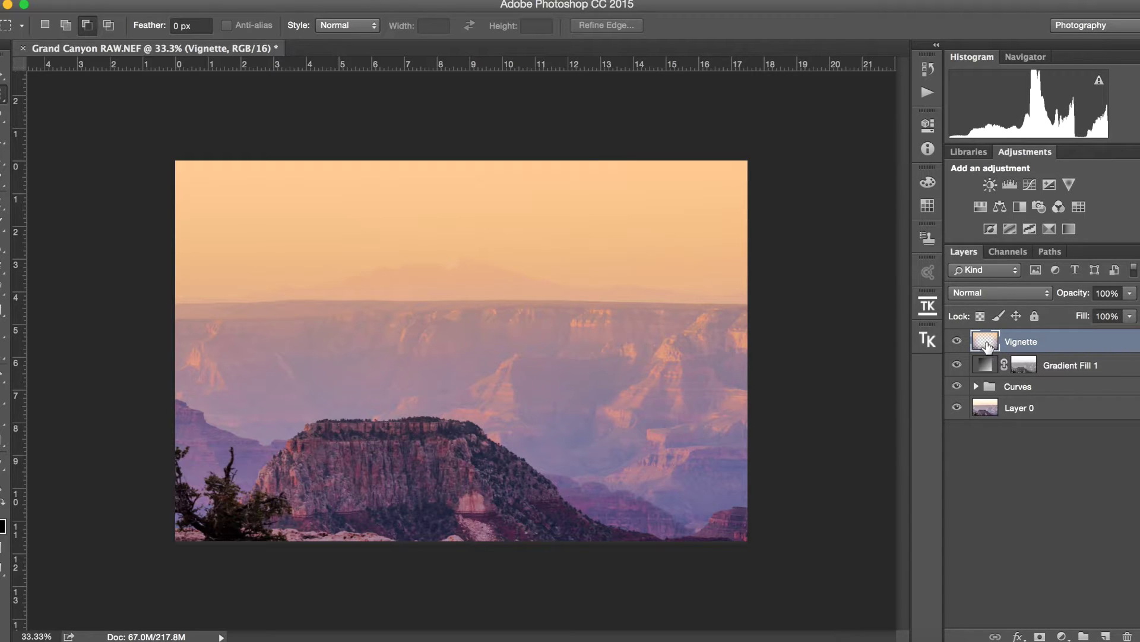
pyautogui.keyDown('alt'); pyautogui.click(957, 342); pyautogui.keyUp('alt')
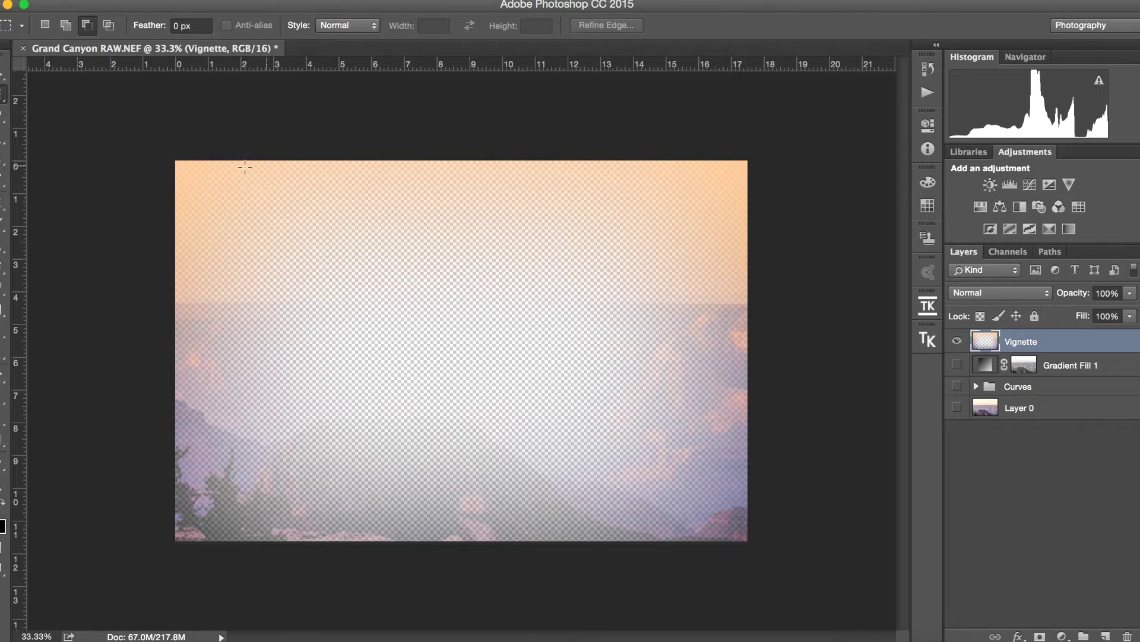
pyautogui.keyDown('alt'); pyautogui.click(957, 341); pyautogui.keyUp('alt')
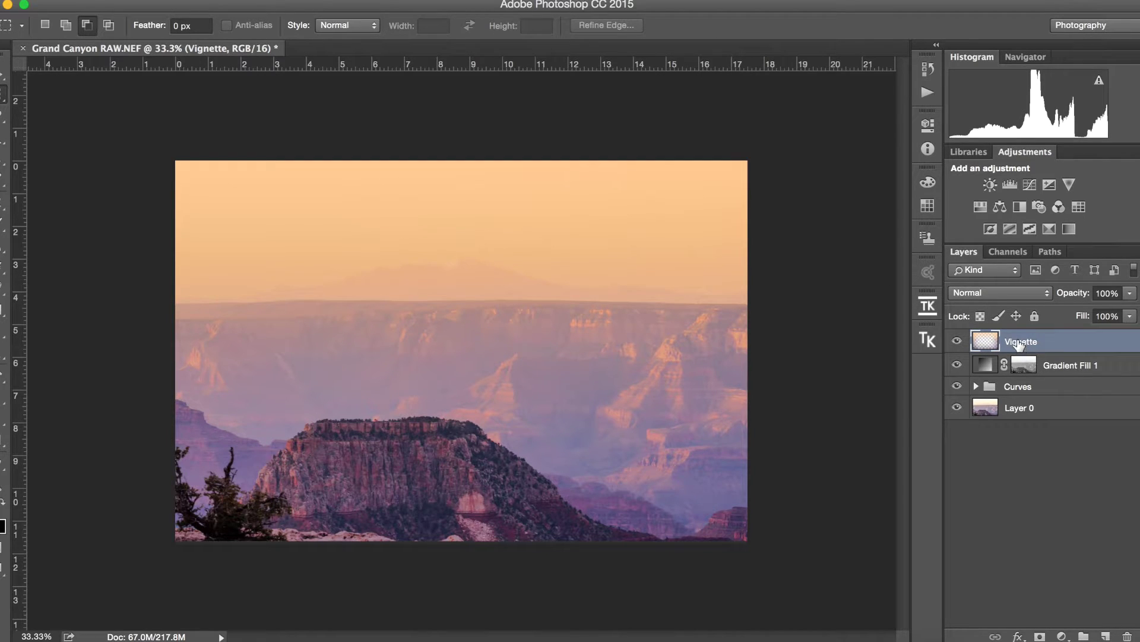
# Set the Vignette layer's blend mode to Multiply and its opacity to 60%
pyautogui.click(1011, 297)
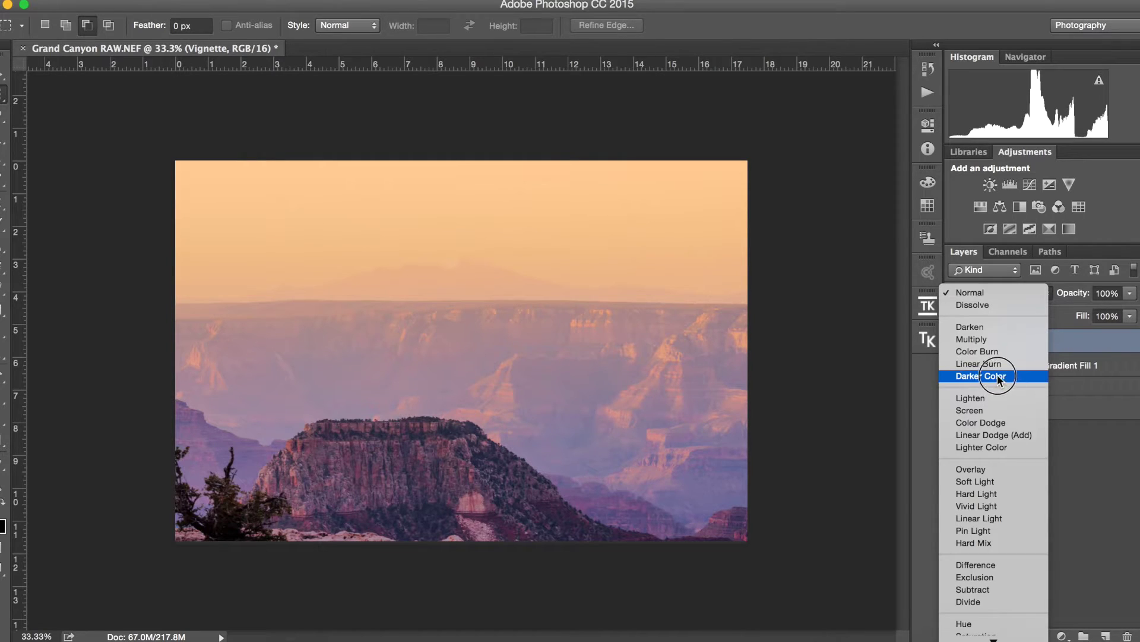
pyautogui.click(998, 342)
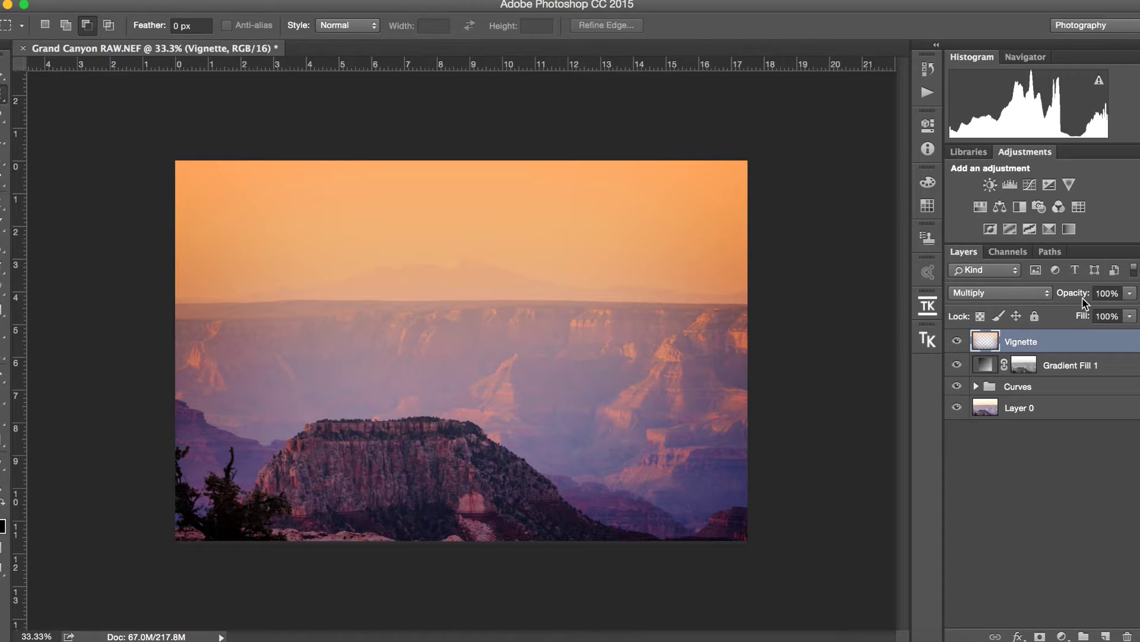
pyautogui.moveTo(1080, 296); pyautogui.dragTo(1048, 297)
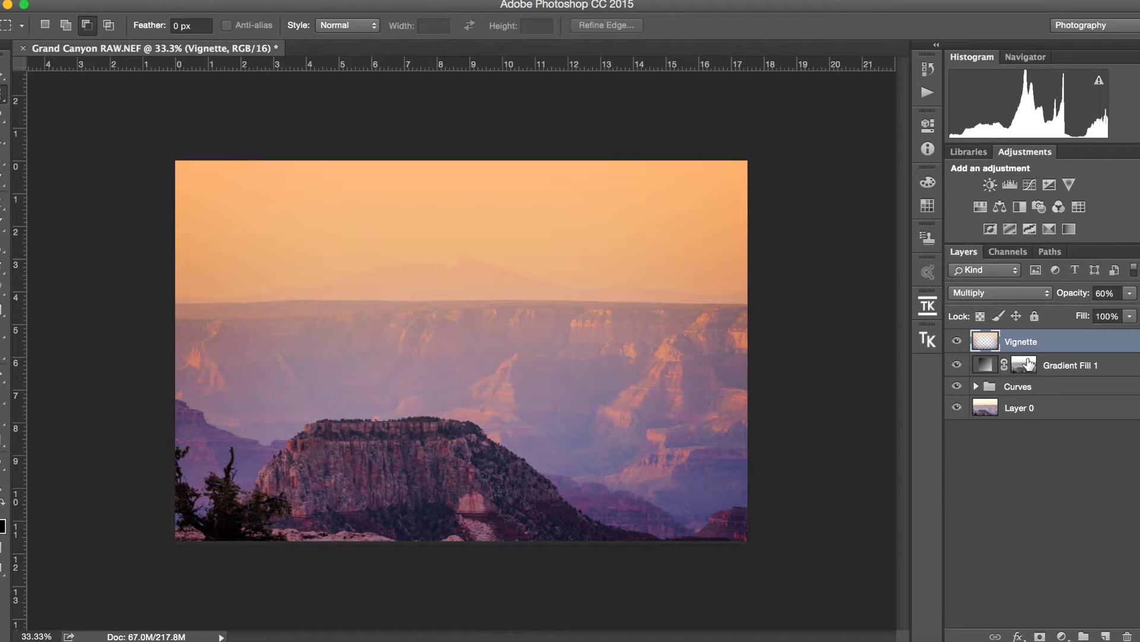
# Group the Vignette layer, the gradient fill layer and the Curves group, and name the new group Adjustments
pyautogui.click(1045, 384)
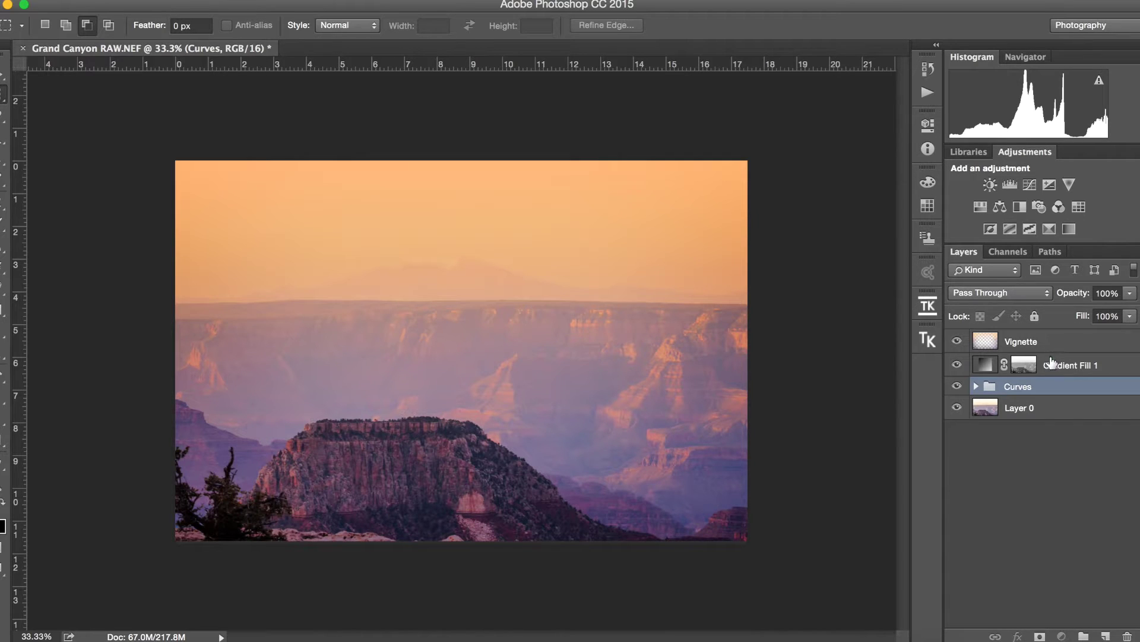
pyautogui.keyDown('shift'); pyautogui.click(1055, 344); pyautogui.keyUp('shift')
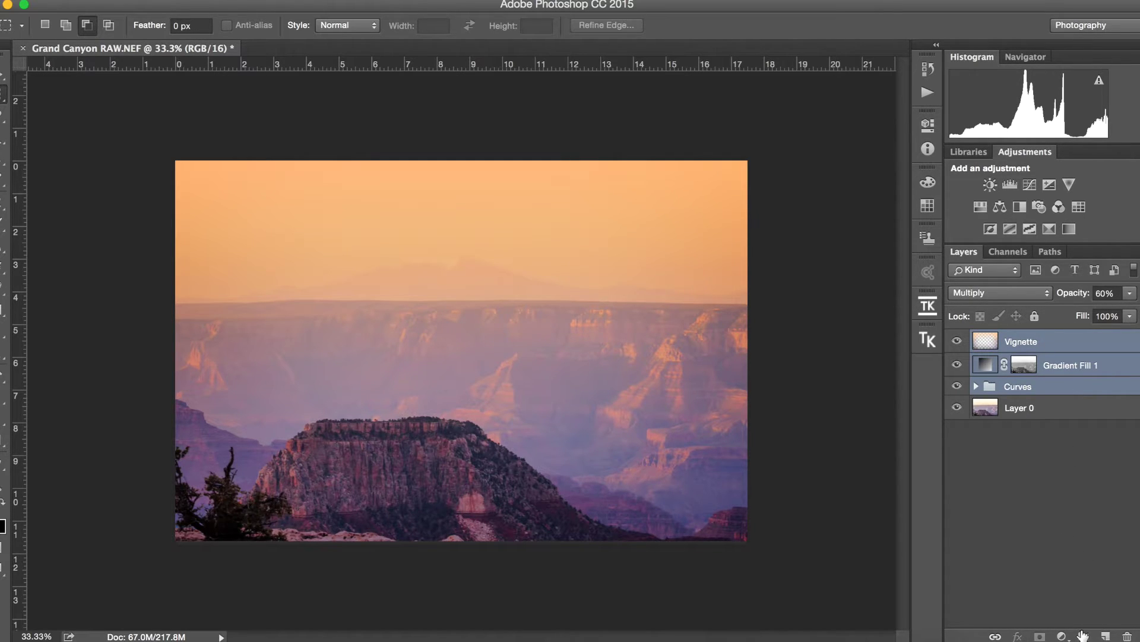
pyautogui.moveTo(1072, 366); pyautogui.dragTo(1084, 635)
pyautogui.doubleClick(1022, 339)
pyautogui.write('D')
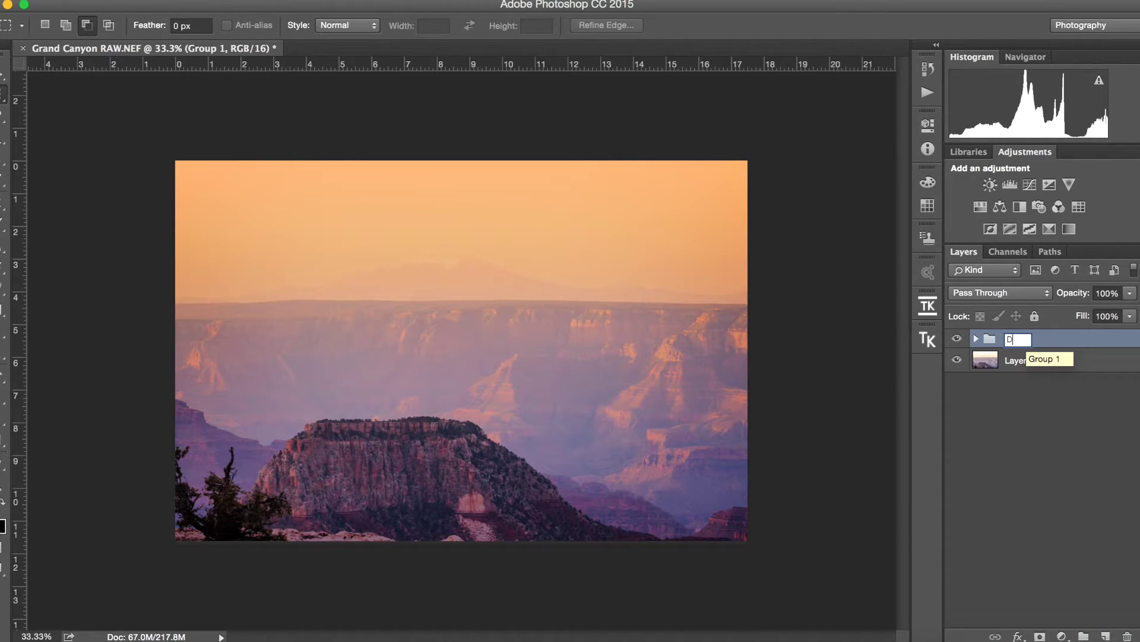
pyautogui.write('djustments')
pyautogui.press('Return')
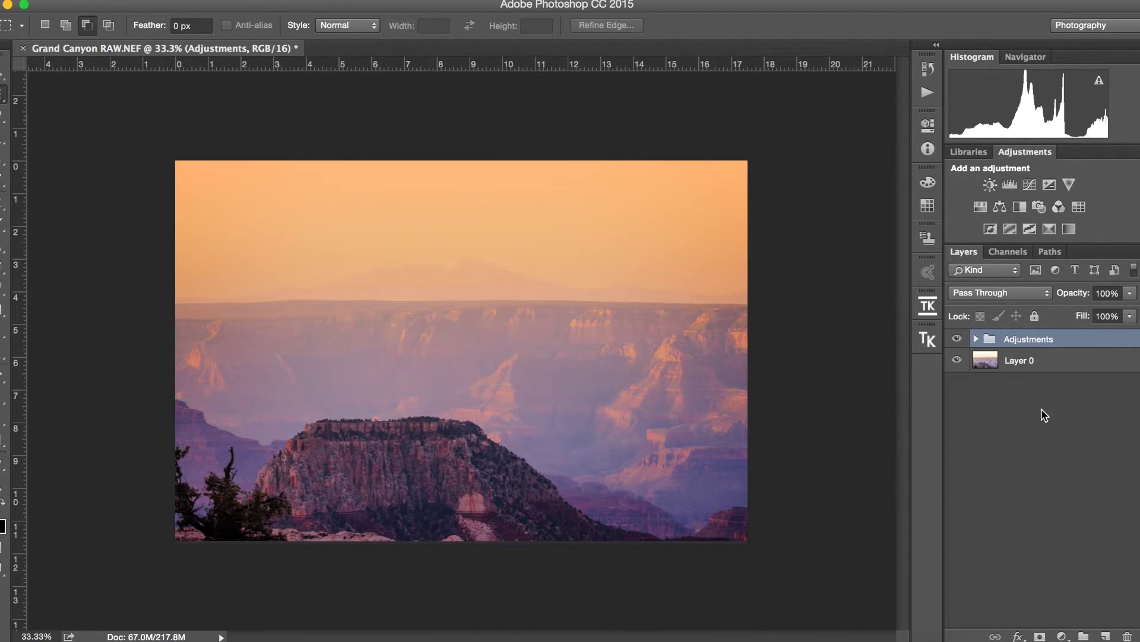
# Compare the photo without and with the Adjustments group, and leave no layer selected
pyautogui.click(957, 339)
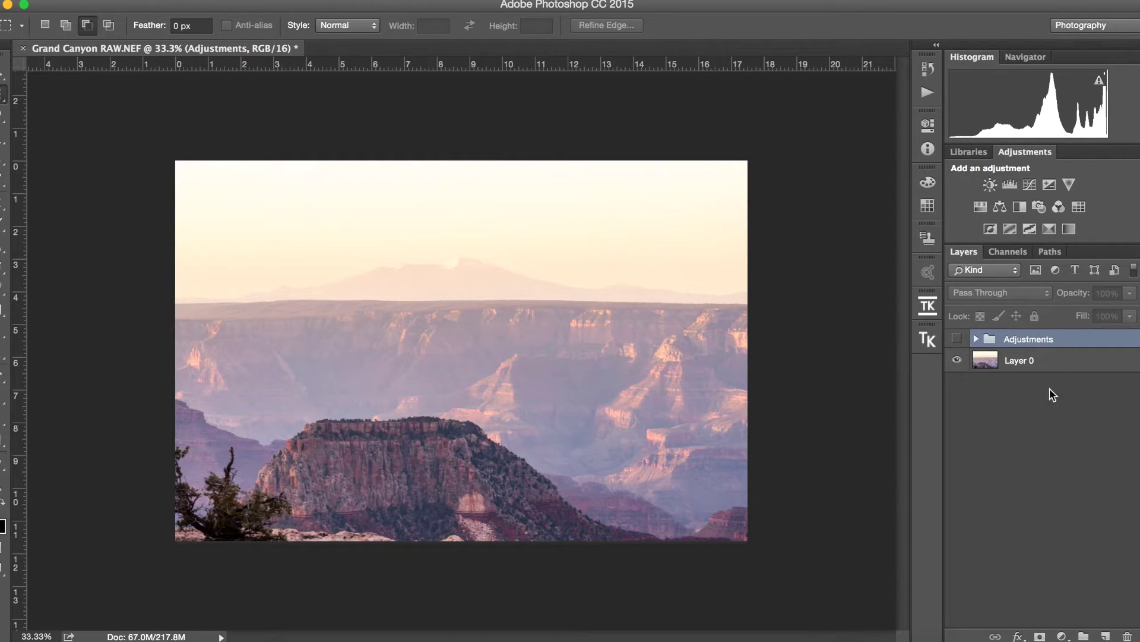
pyautogui.click(958, 338)
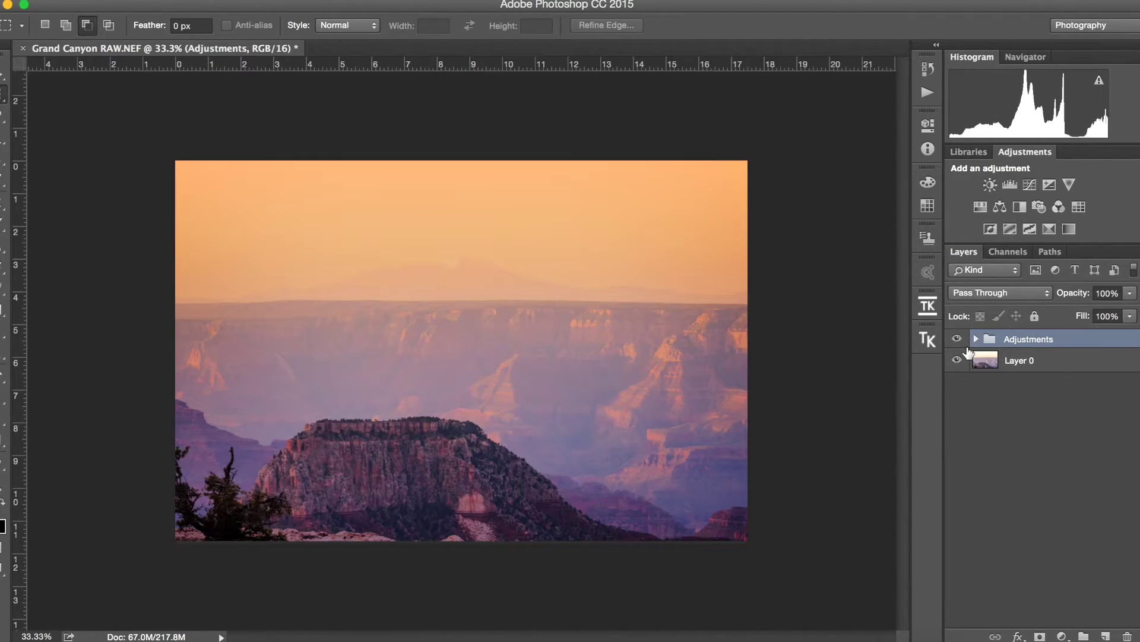
pyautogui.click(1017, 363)
pyautogui.keyDown('super'); pyautogui.click(1027, 367); pyautogui.keyUp('super')
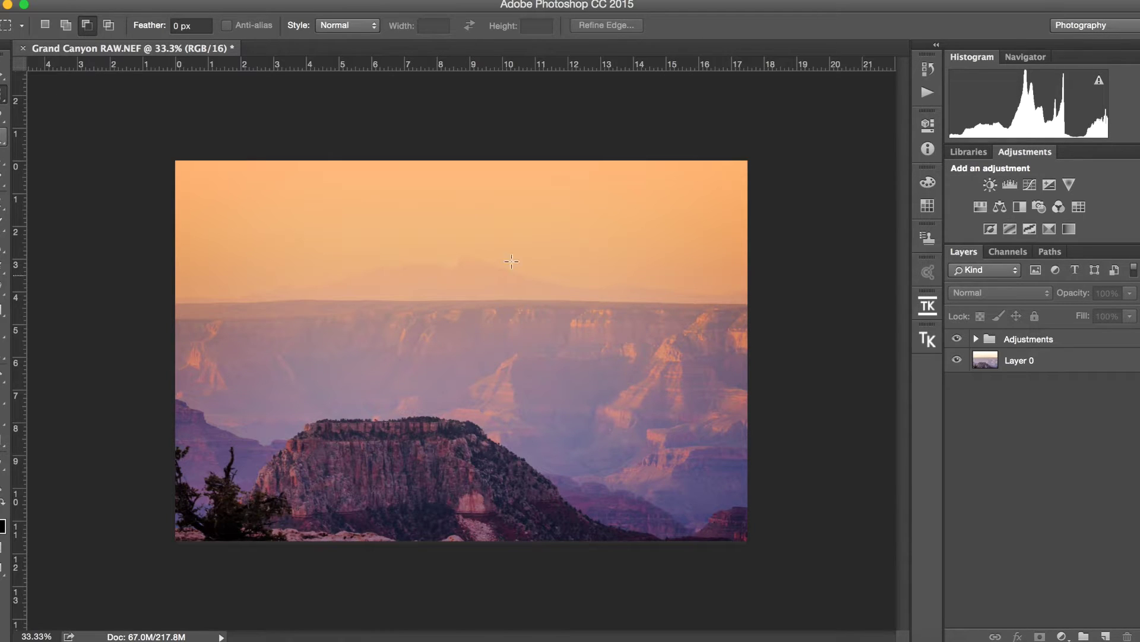
# Save the layered document as a TIFF named Grand Canyon PS, with no image compression and RLE layer compression
pyautogui.click(143, 1)
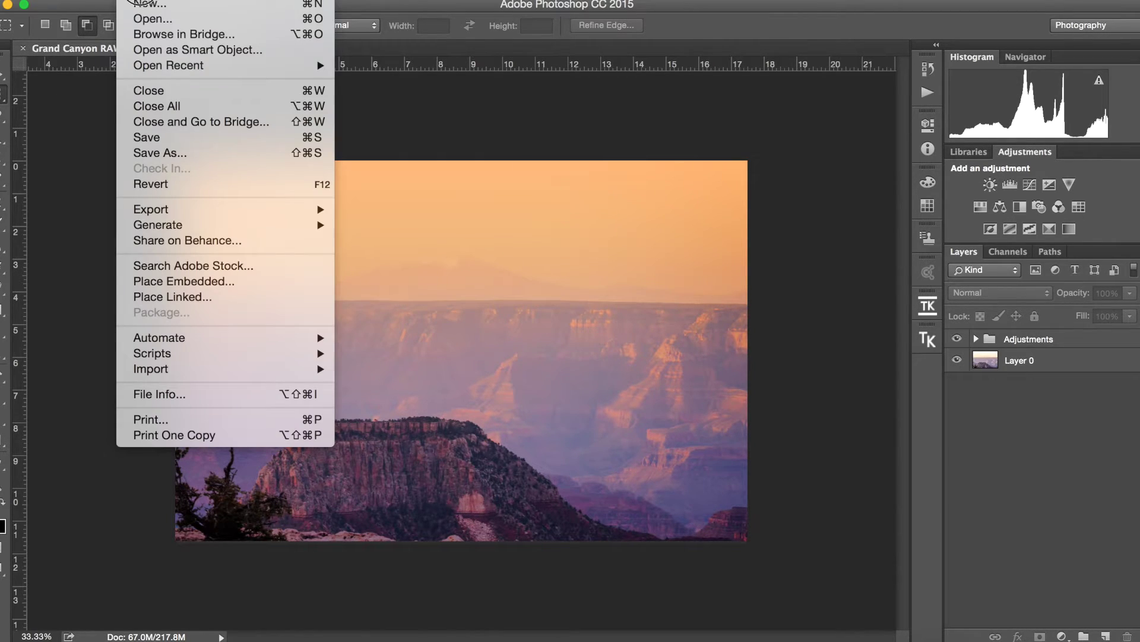
pyautogui.click(179, 155)
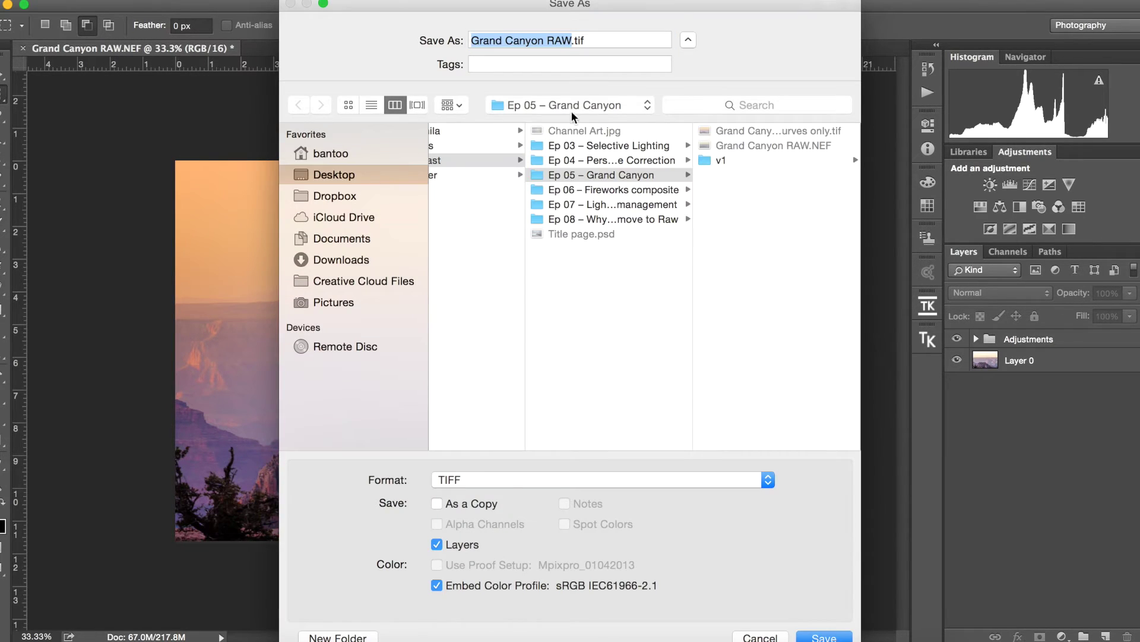
pyautogui.doubleClick(559, 41)
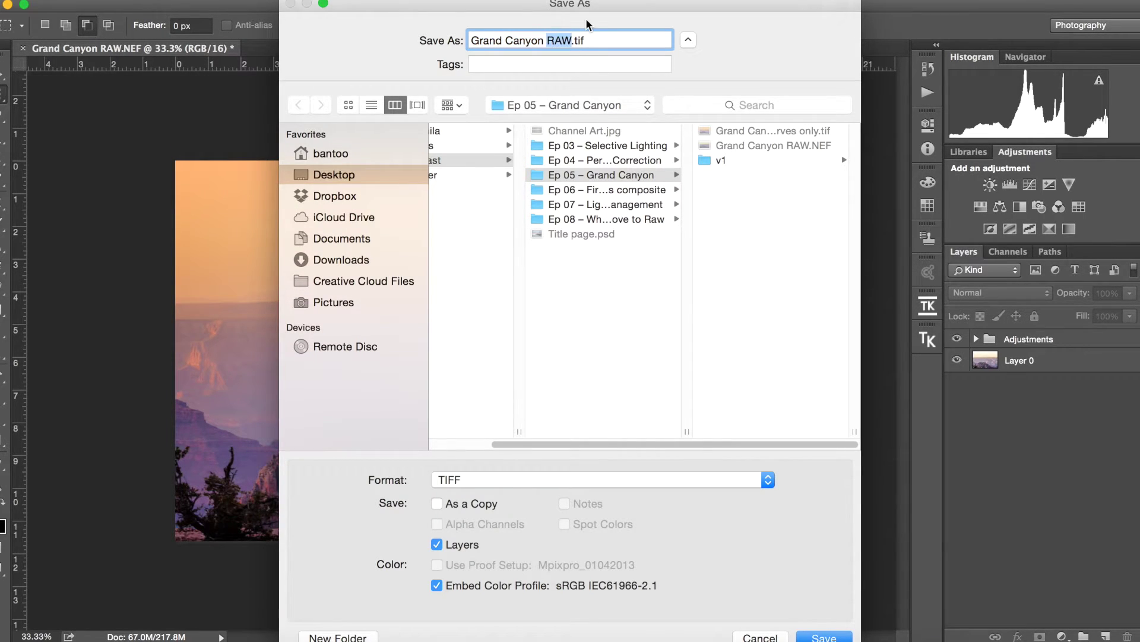
pyautogui.write('PS')
pyautogui.click(819, 635)
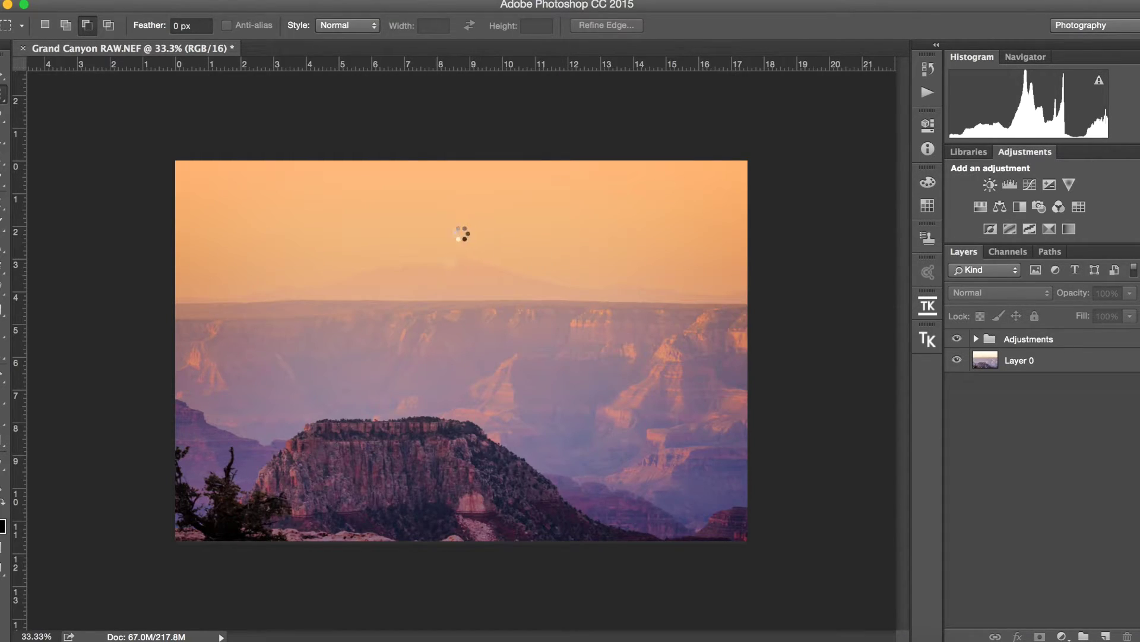
pyautogui.click(799, 222)
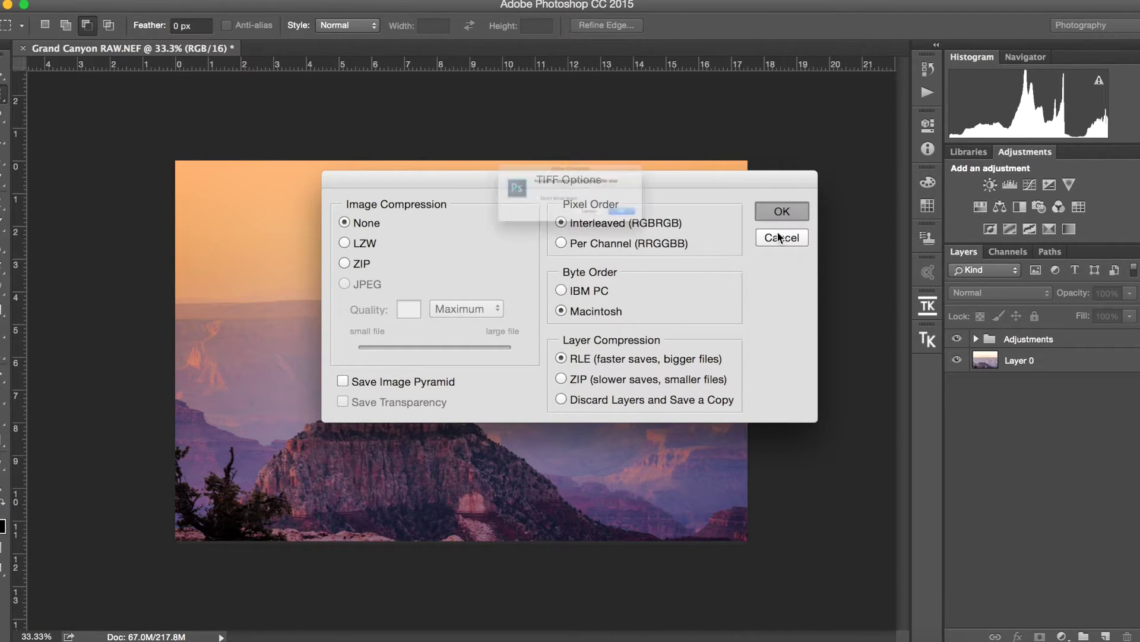
pyautogui.click(695, 236)
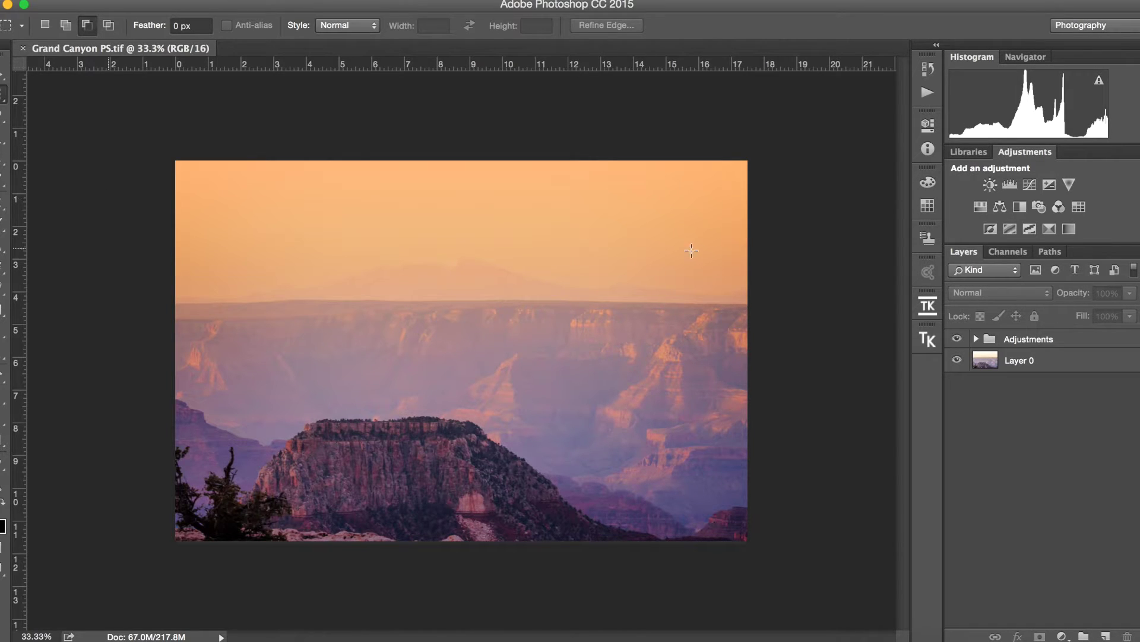
# Close the document, switch to Lightroom, and check the file name of the displayed photo with the info overlay
pyautogui.click(22, 48)
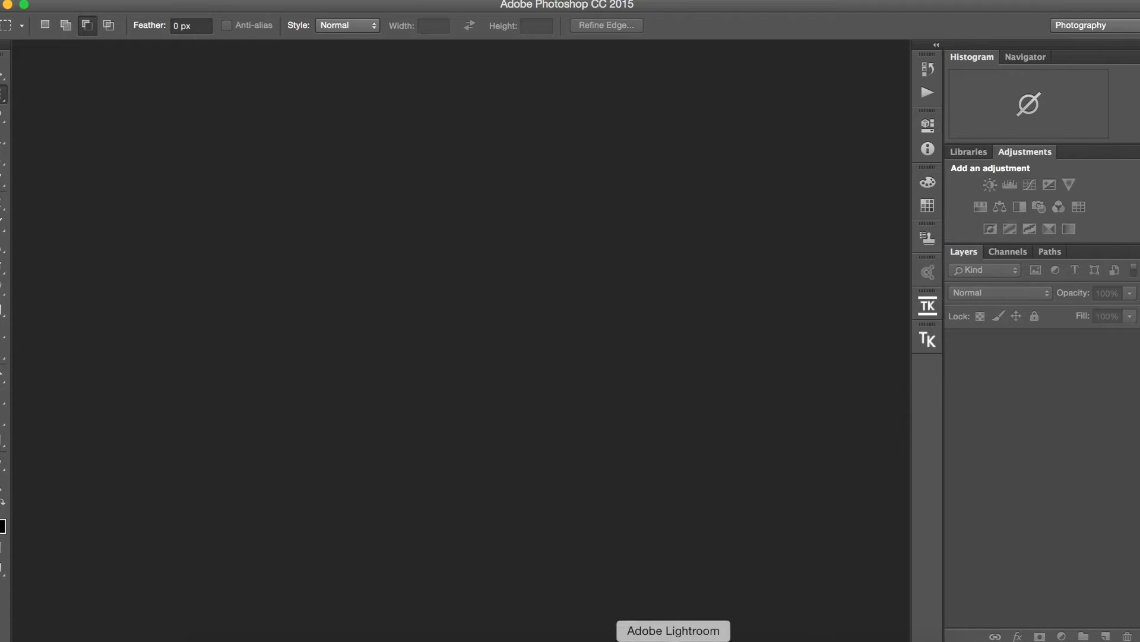
pyautogui.click(674, 639)
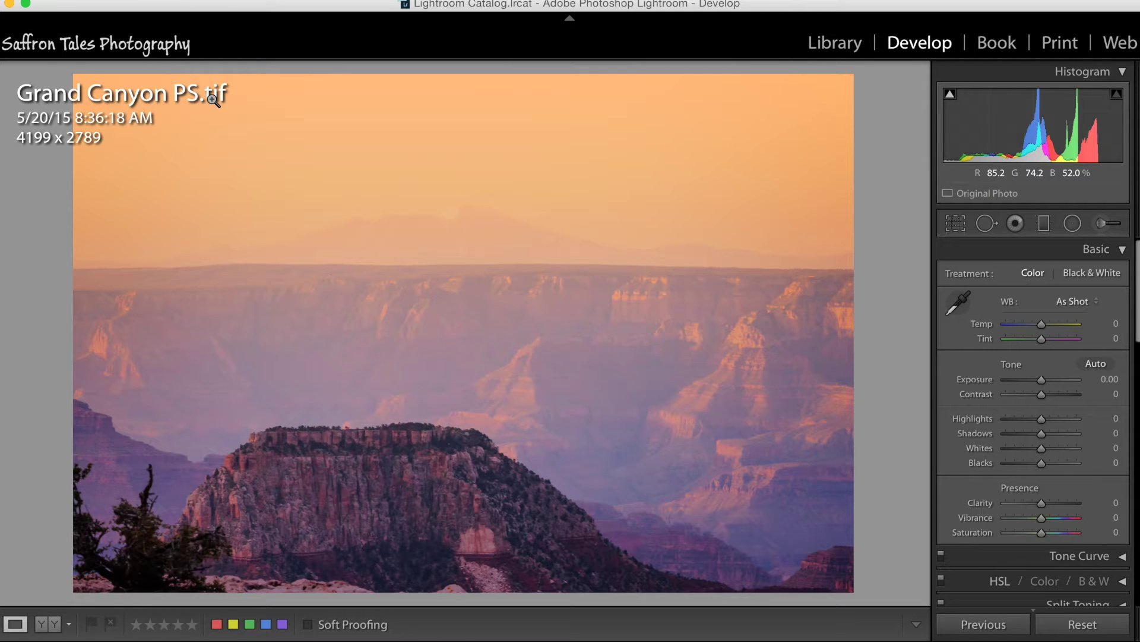
pyautogui.press('i')
pyautogui.press('i')
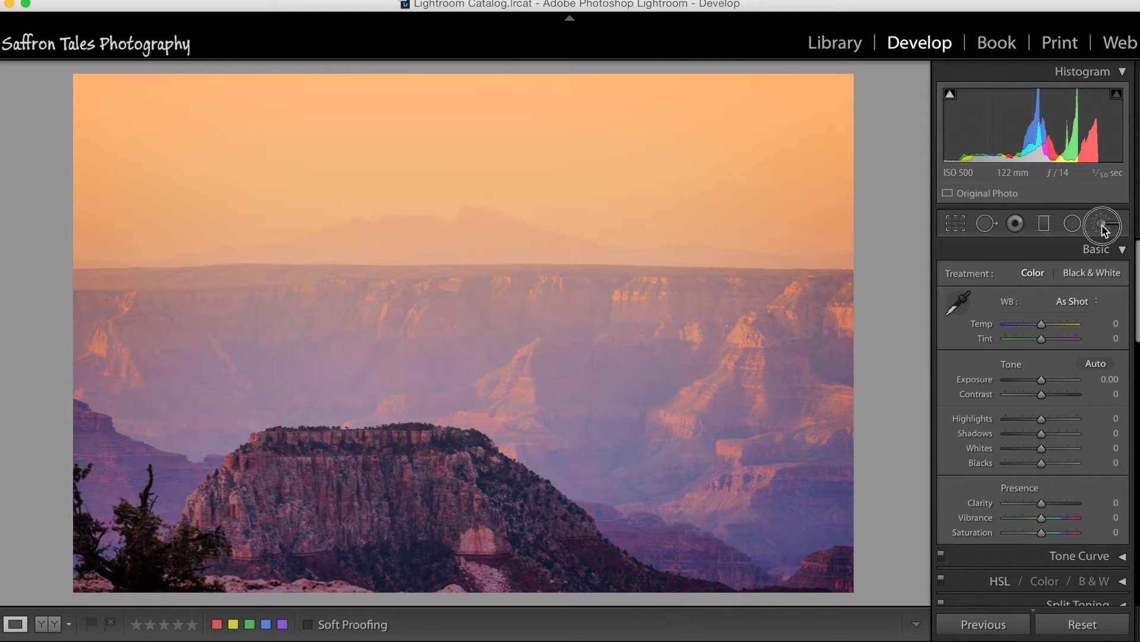
# Lighten the left side of the foreground mesa with an Adjustment Brush using the Dodge (Lighten) effect, brush size 8.0
pyautogui.press('k')
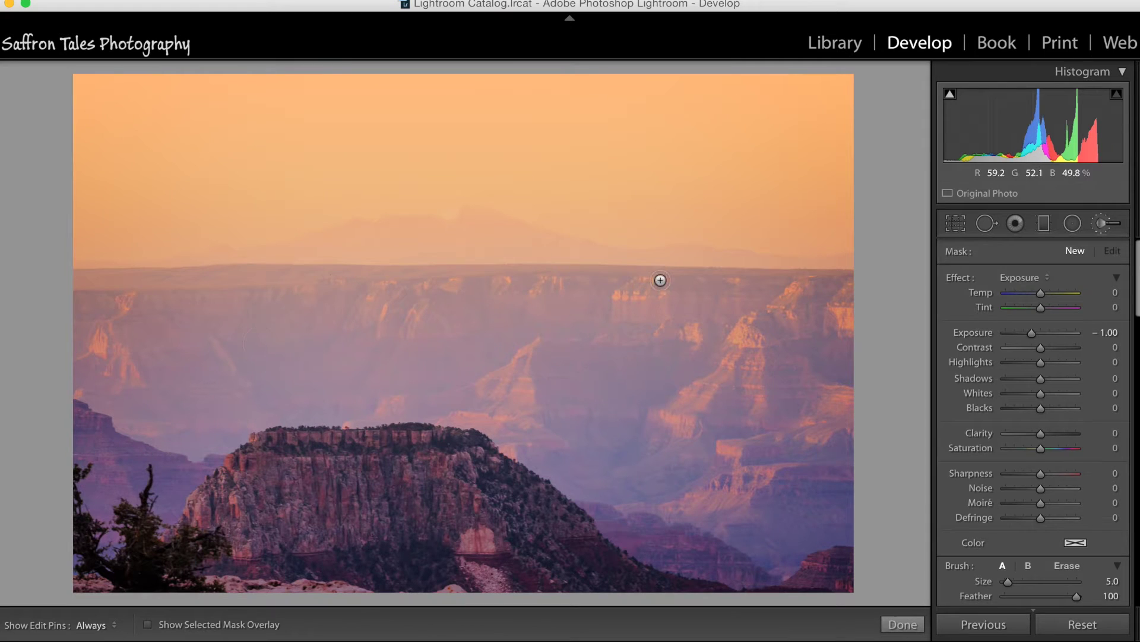
pyautogui.click(1038, 278)
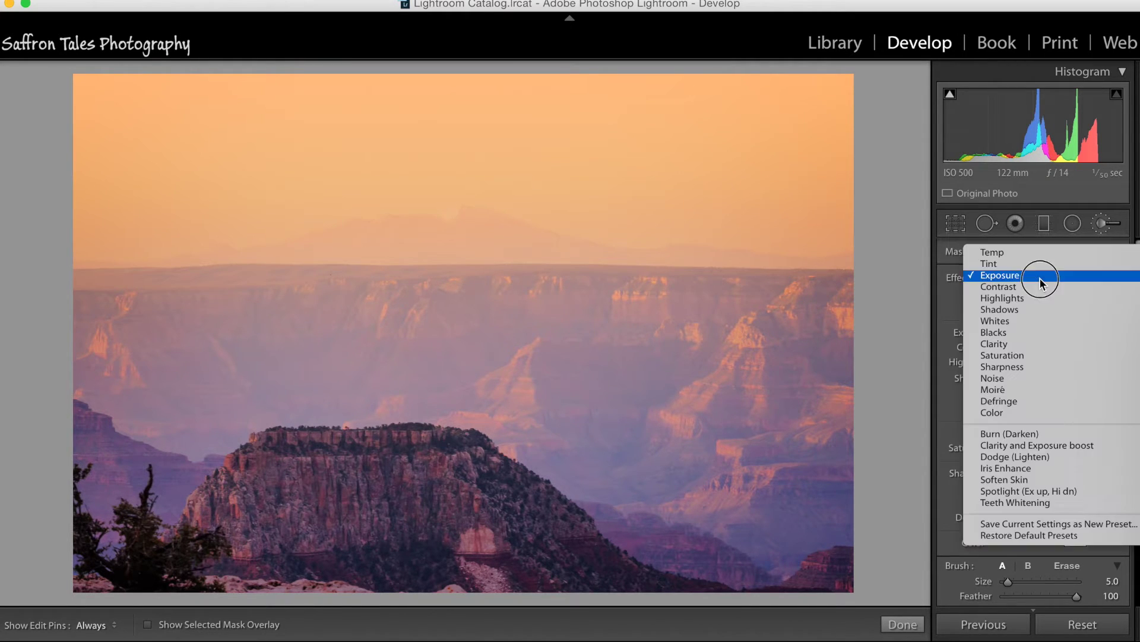
pyautogui.click(1030, 457)
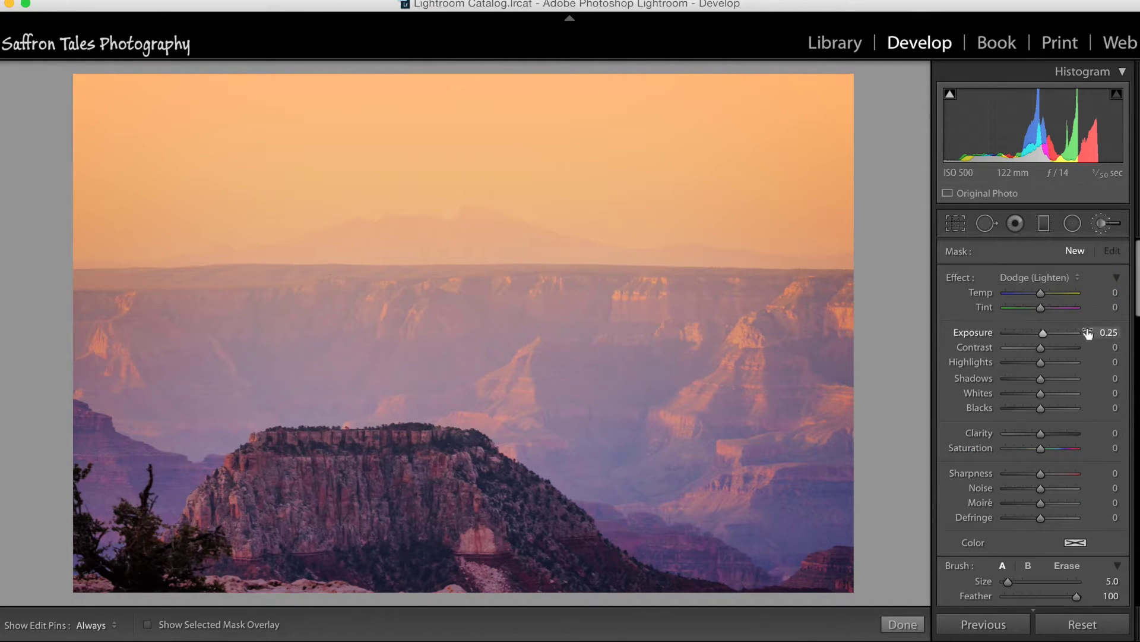
pyautogui.scroll(3, 689, 426)
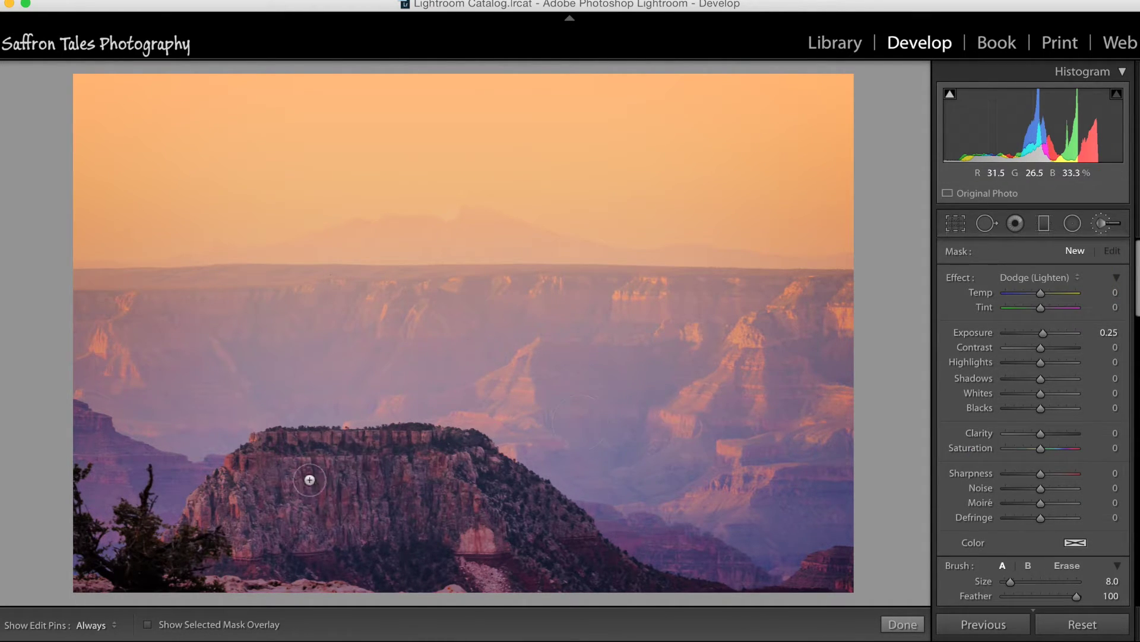
pyautogui.moveTo(222, 487); pyautogui.dragTo(279, 490)
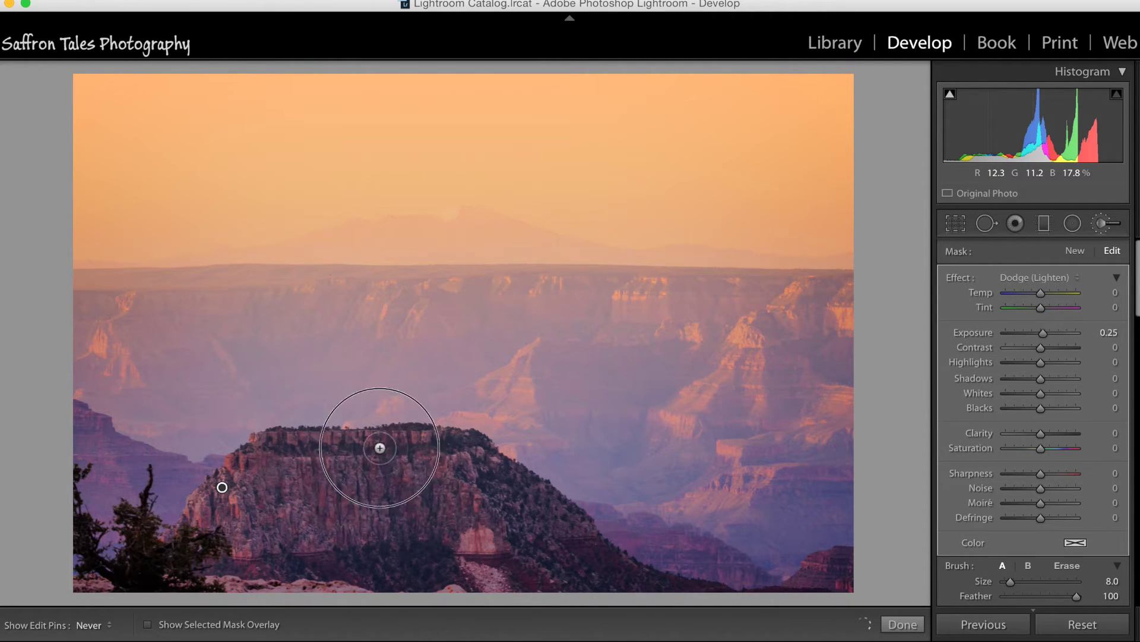
pyautogui.press('h')
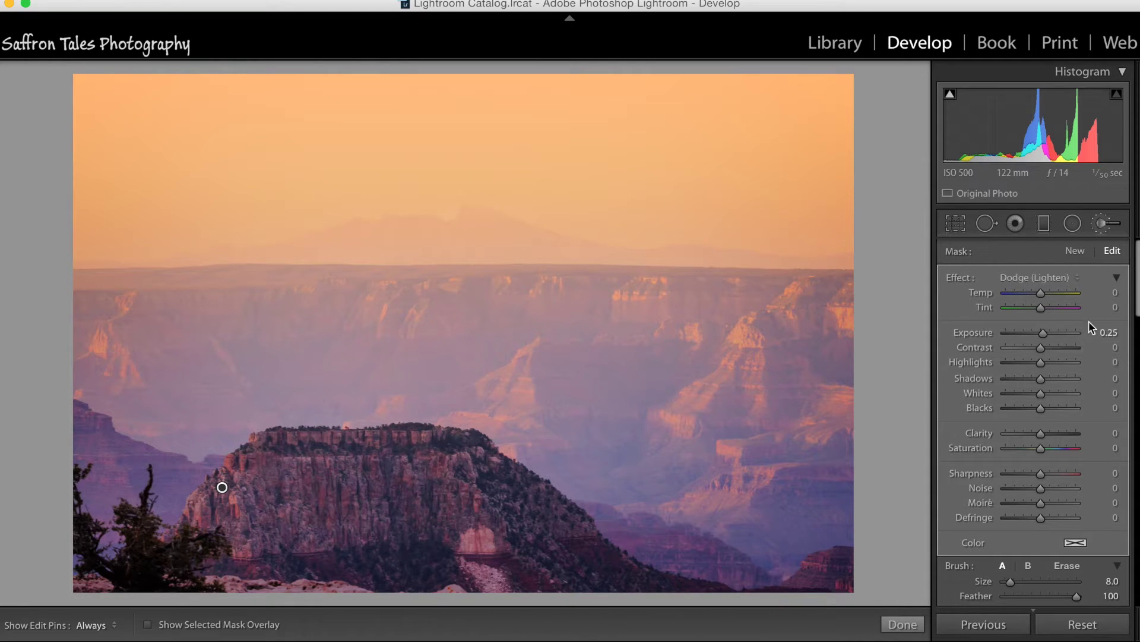
pyautogui.click(903, 624)
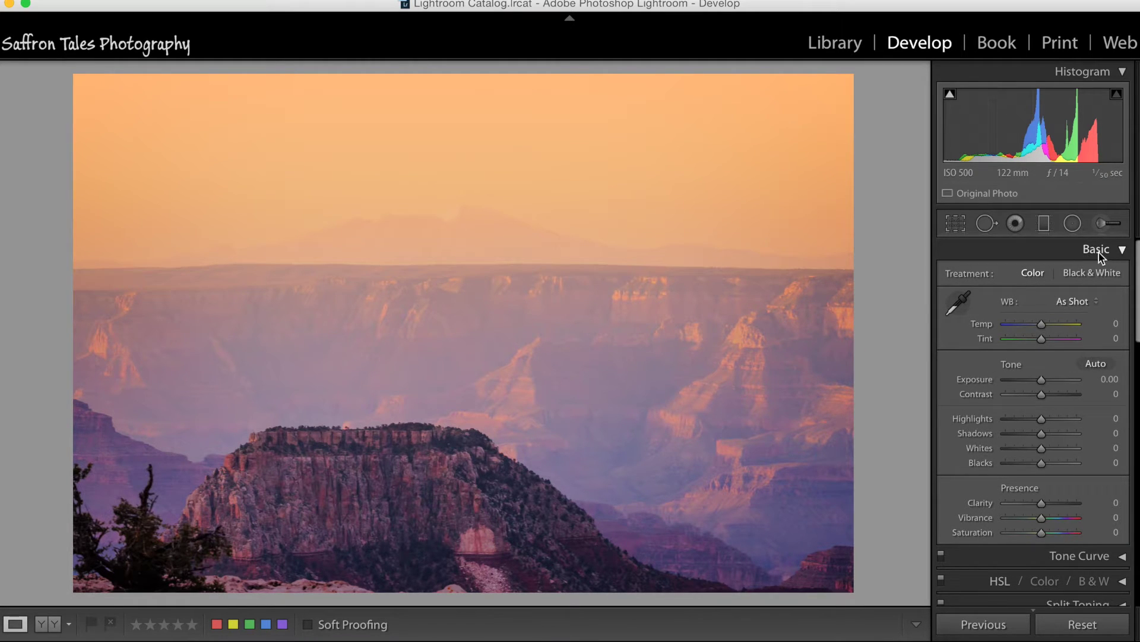
# Darken the hazy canyon area at the photo's lower right with a new Burn (Darken) brush adjustment, and check it without its pins
pyautogui.click(1105, 223)
pyautogui.click(1063, 277)
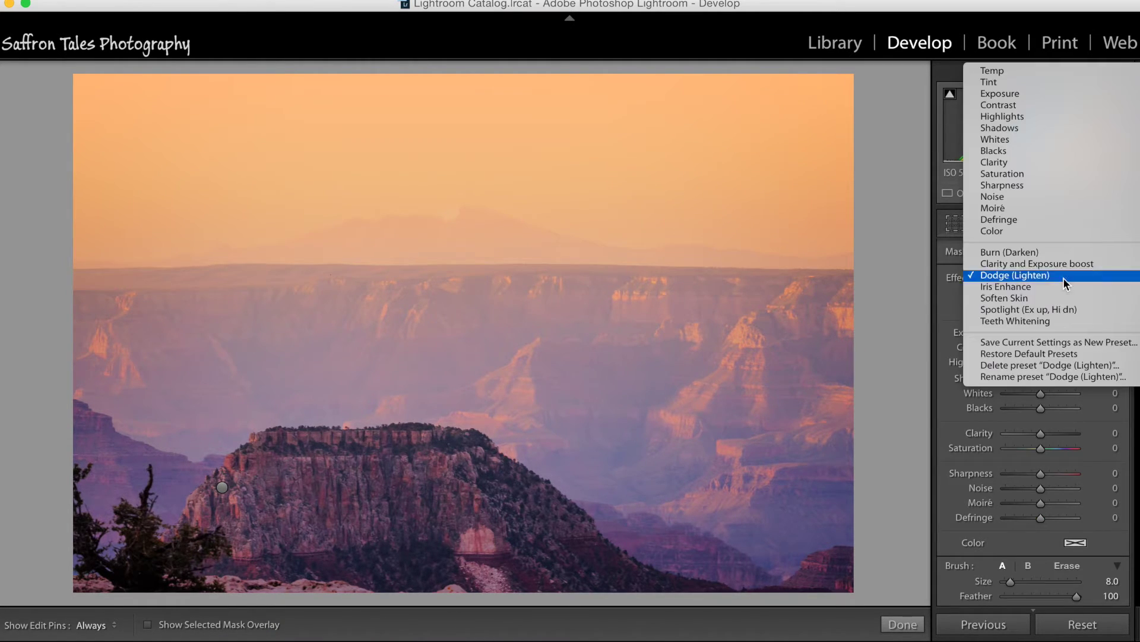
pyautogui.click(1044, 248)
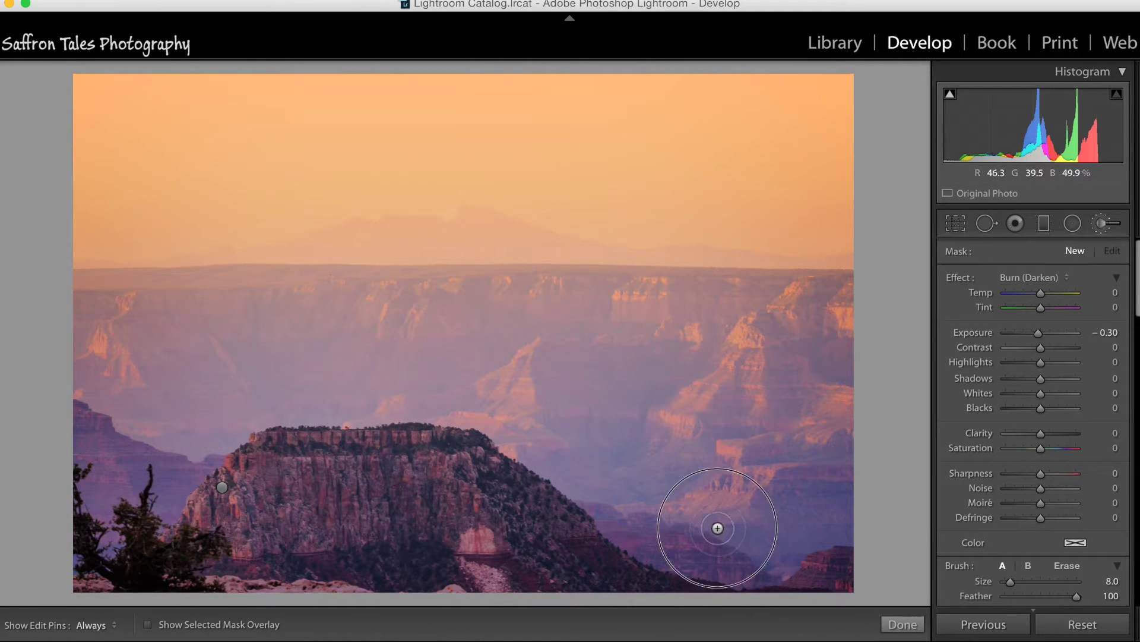
pyautogui.moveTo(764, 540); pyautogui.dragTo(802, 511)
pyautogui.press('h')
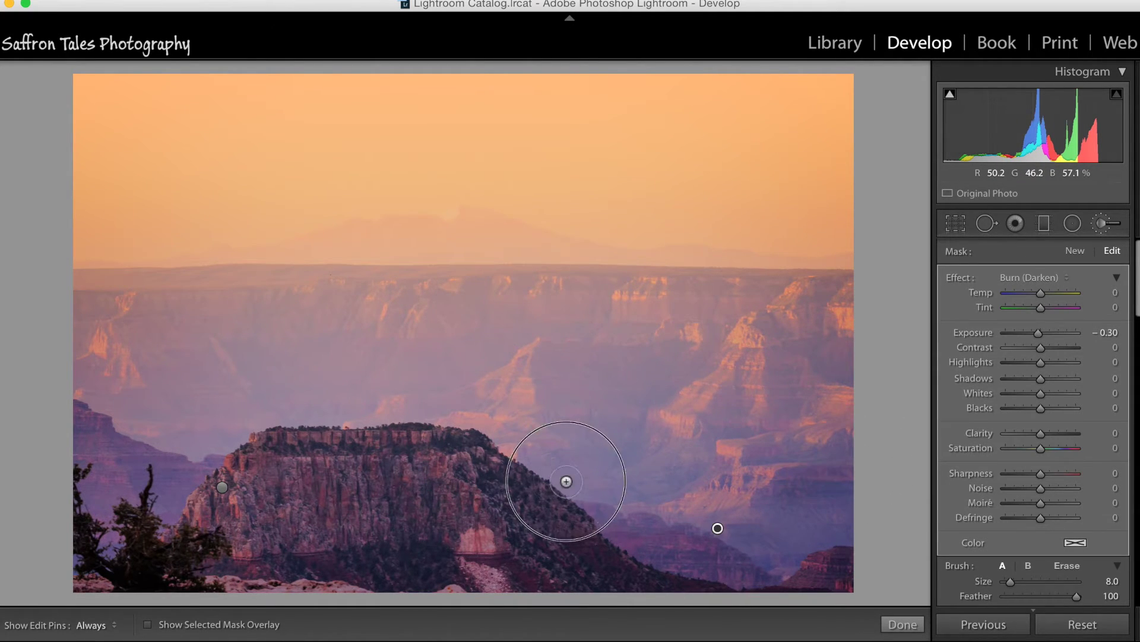
pyautogui.press('h')
pyautogui.press('h')
pyautogui.press('h')
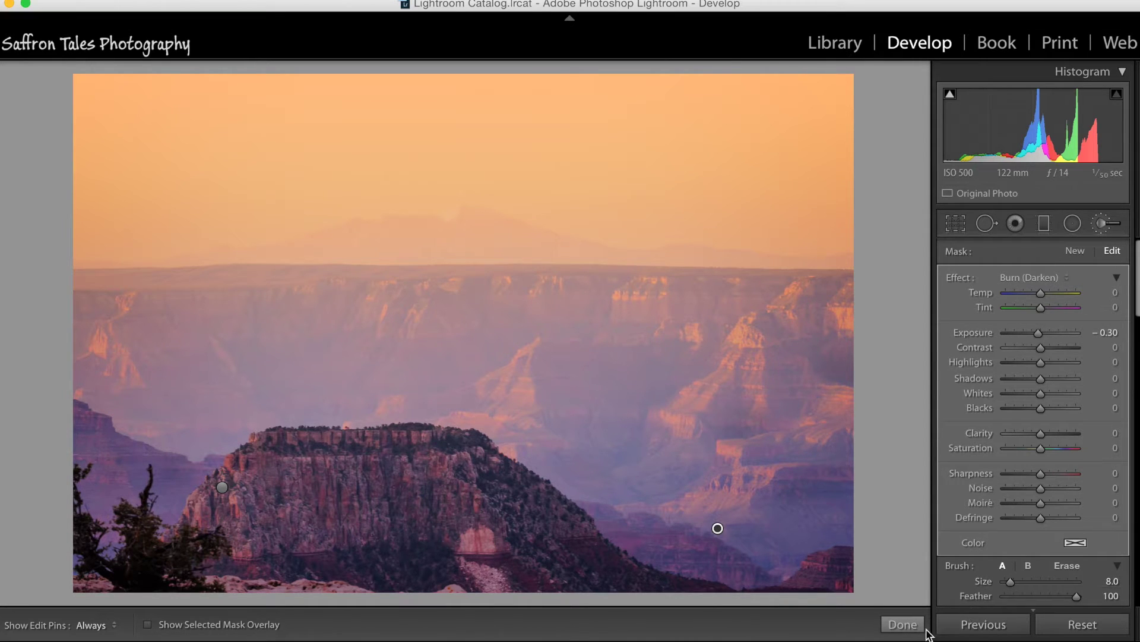
pyautogui.click(906, 624)
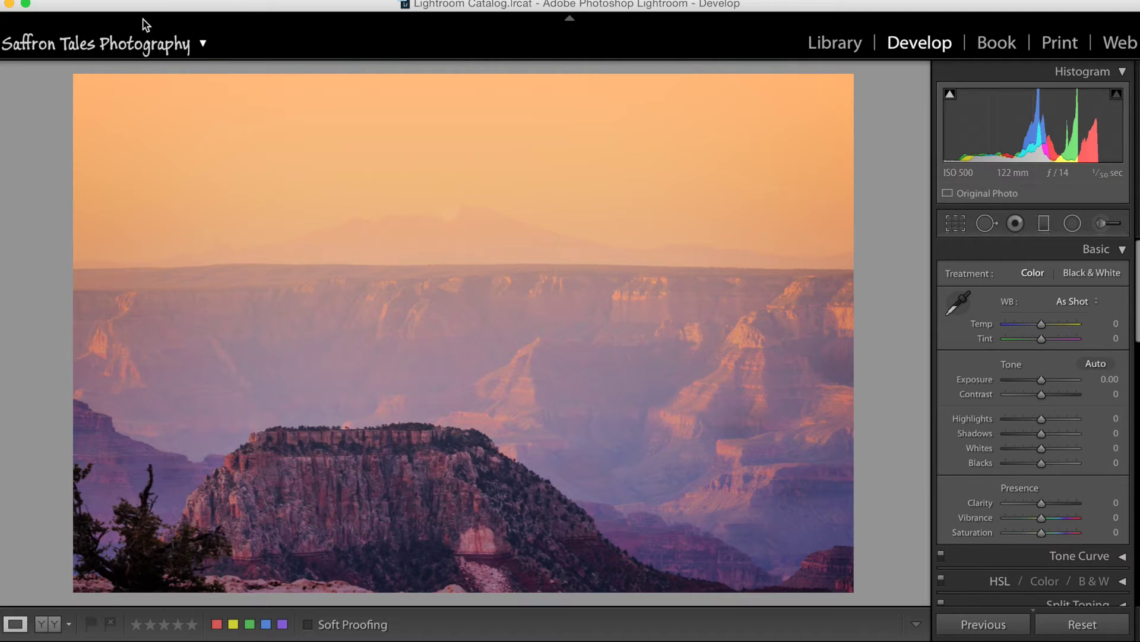
# Start exporting the photo to the hard drive, turn off the subfolder option, and review the remaining export settings
pyautogui.click(109, 2)
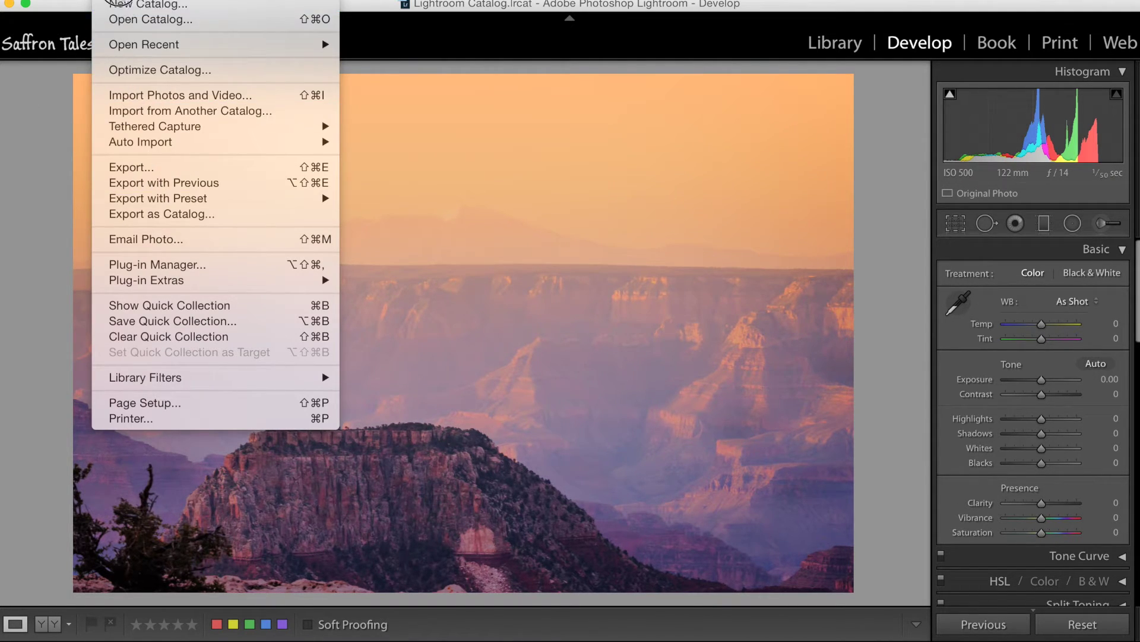
pyautogui.click(126, 166)
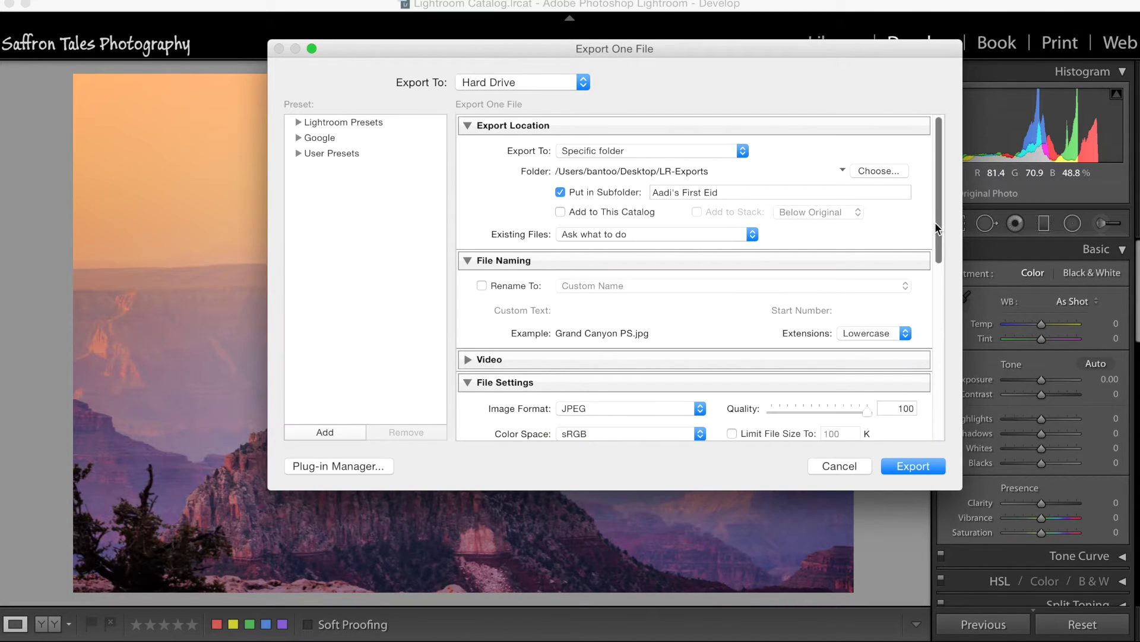
pyautogui.click(701, 196)
pyautogui.click(601, 193)
pyautogui.scroll(-10, 944, 243)
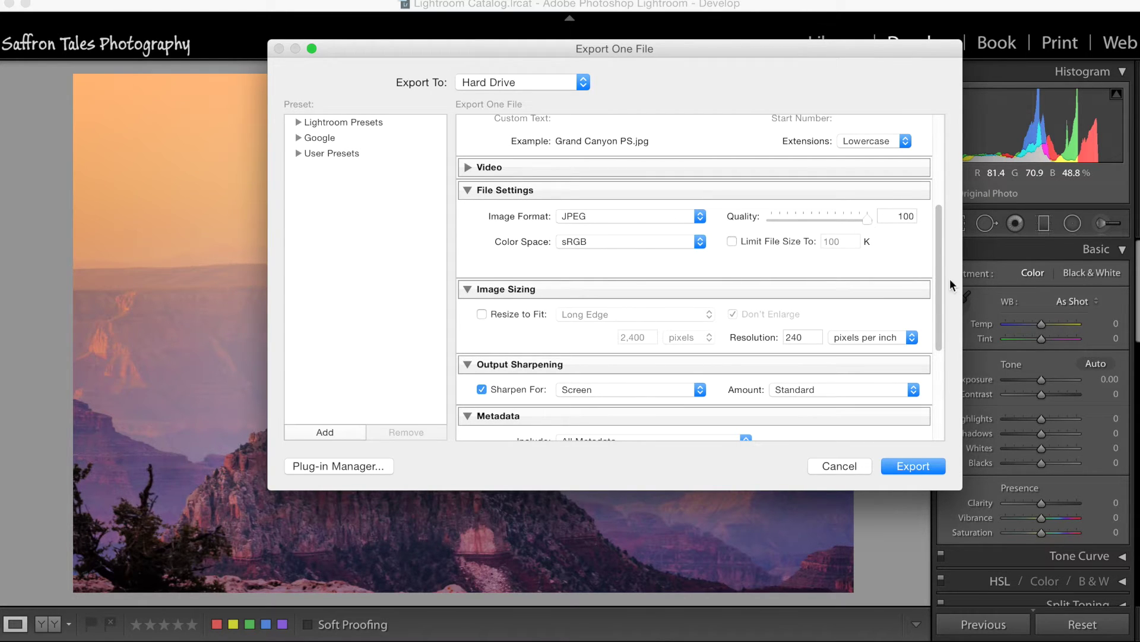
pyautogui.moveTo(937, 317); pyautogui.dragTo(941, 427)
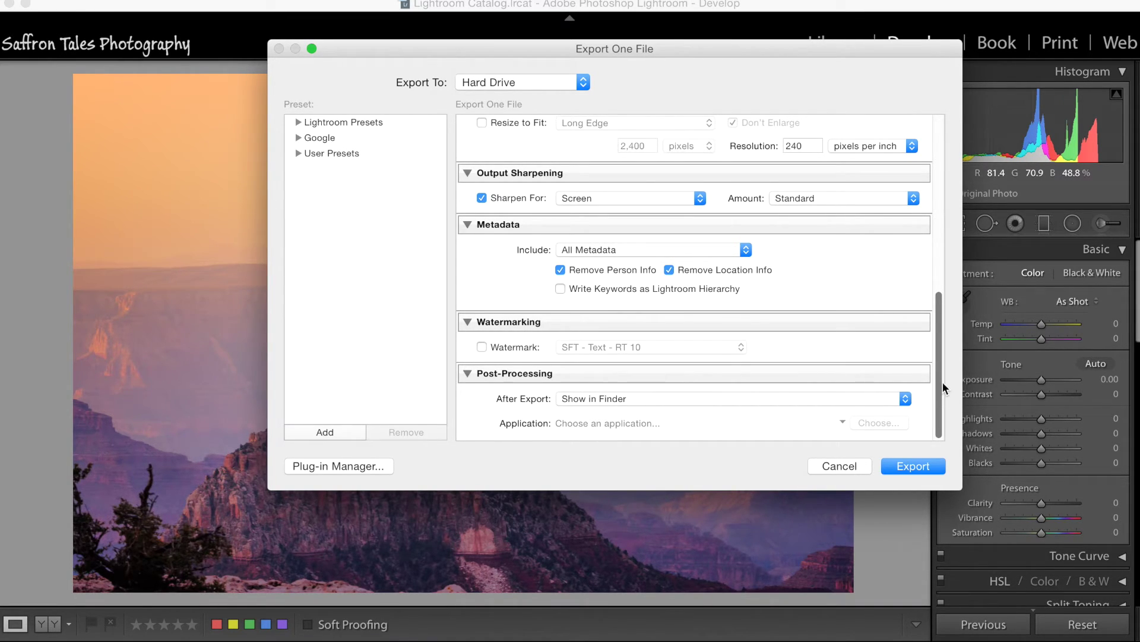
pyautogui.moveTo(943, 385); pyautogui.dragTo(970, 182)
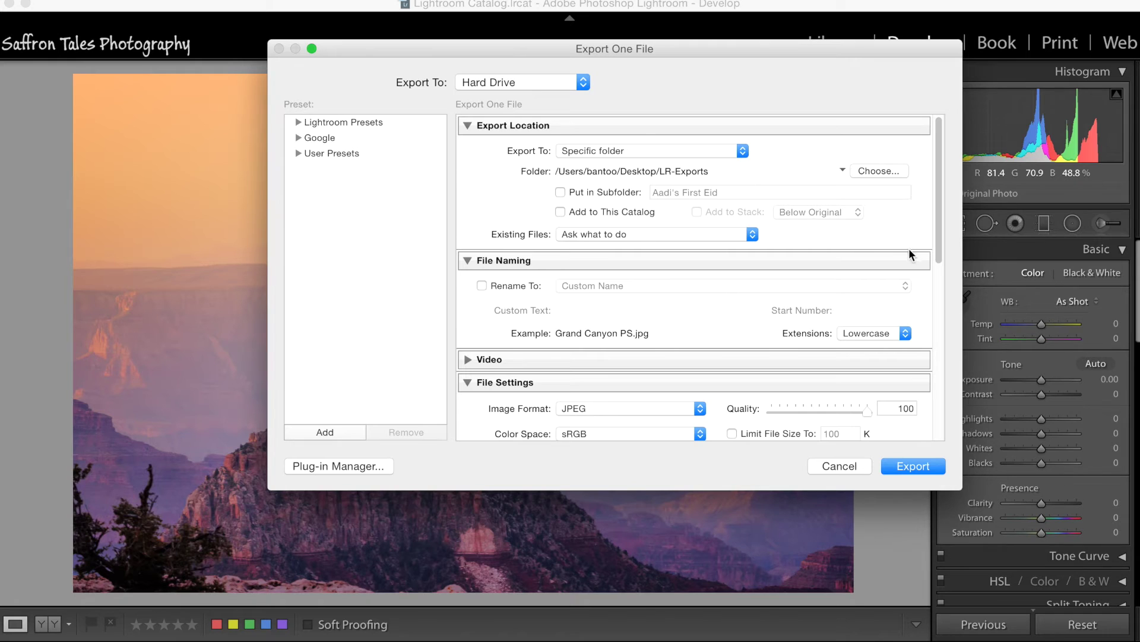
# Set the JPEG quality to 90, resize the long edge to 1600 pixels, and check the sharpening, metadata, watermark and post-processing settings
pyautogui.moveTo(941, 251); pyautogui.dragTo(858, 284)
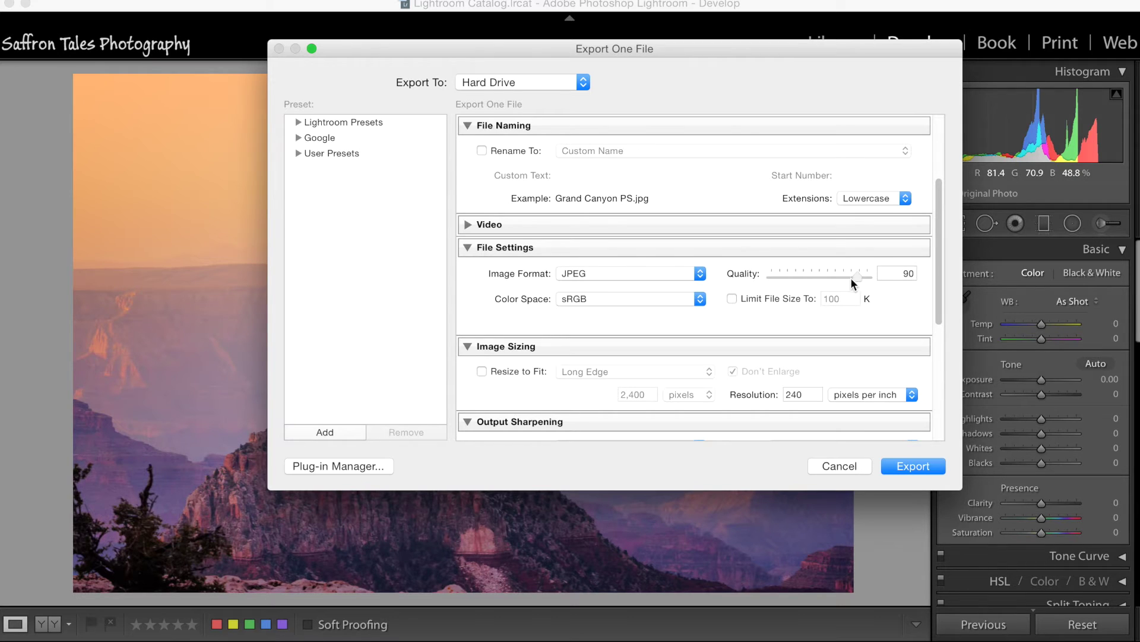
pyautogui.scroll(-3, 926, 321)
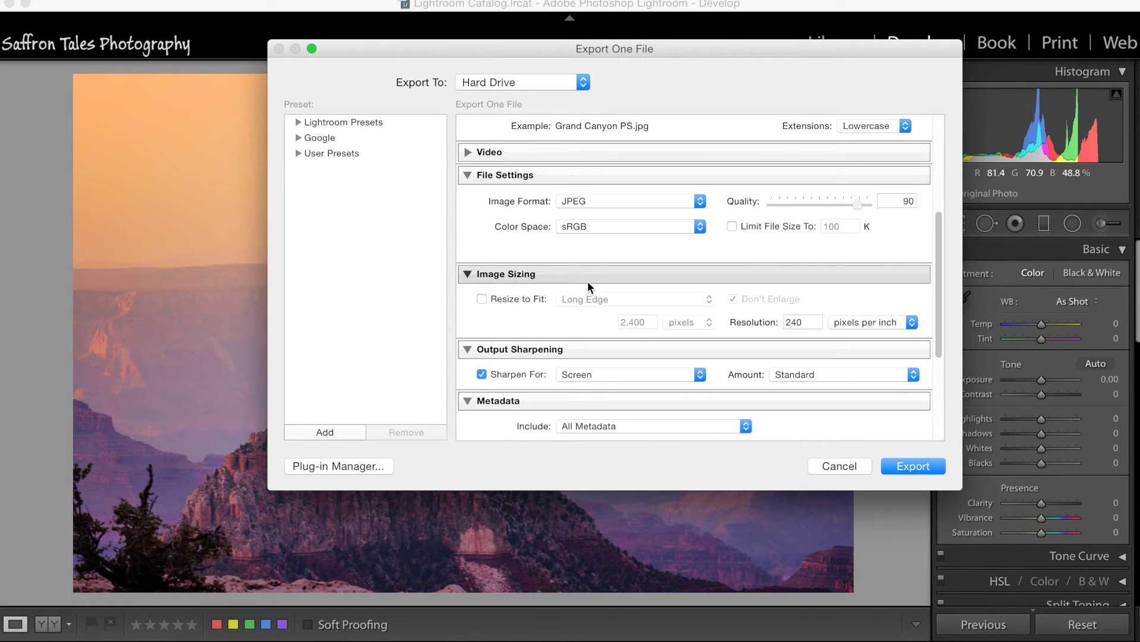
pyautogui.click(532, 301)
pyautogui.click(647, 316)
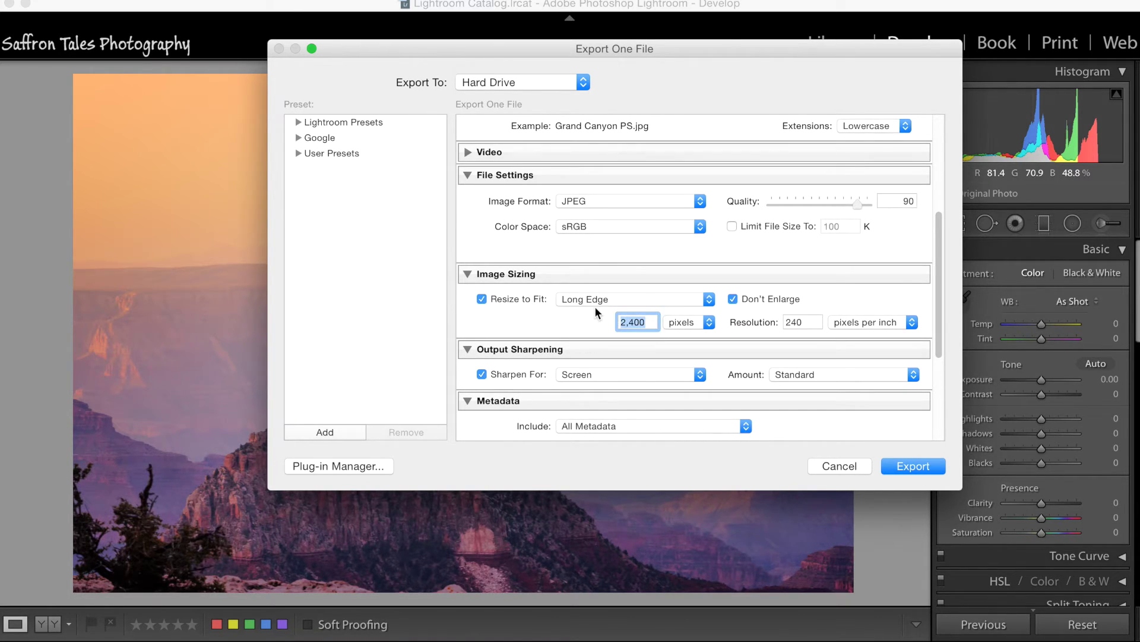
pyautogui.write('16')
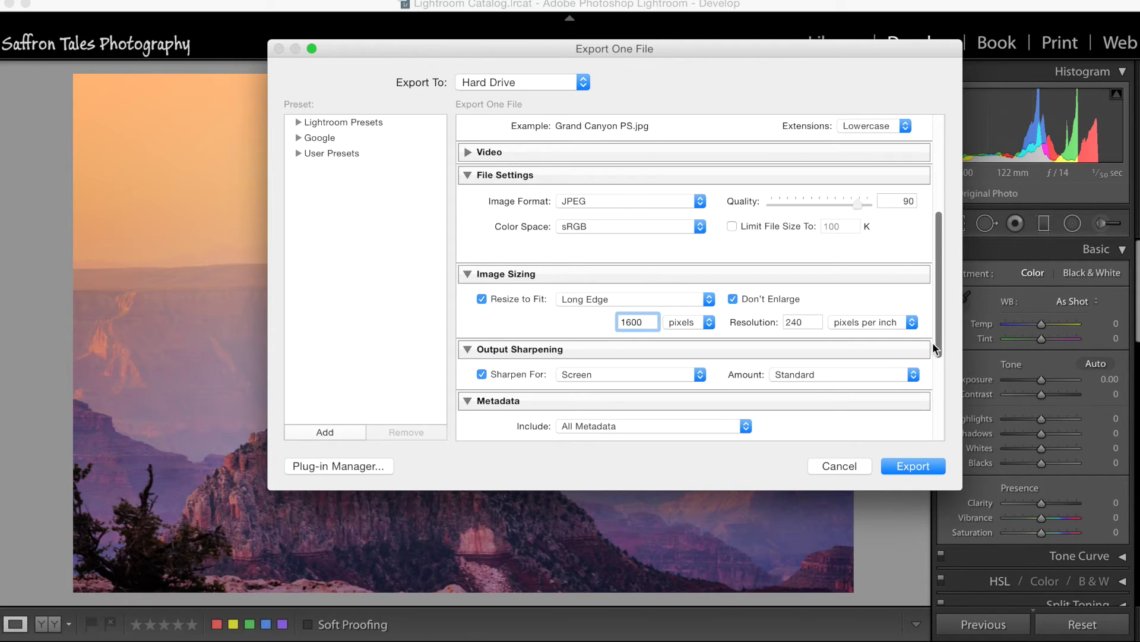
pyautogui.scroll(-3, 940, 343)
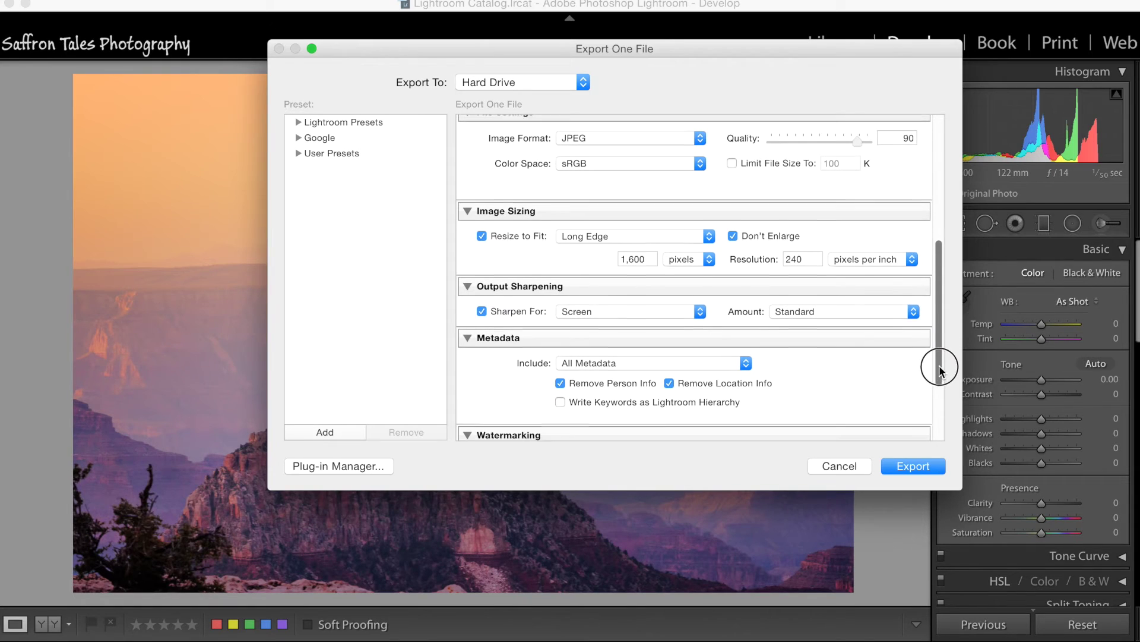
pyautogui.click(911, 304)
pyautogui.click(930, 314)
pyautogui.moveTo(935, 311); pyautogui.dragTo(933, 392)
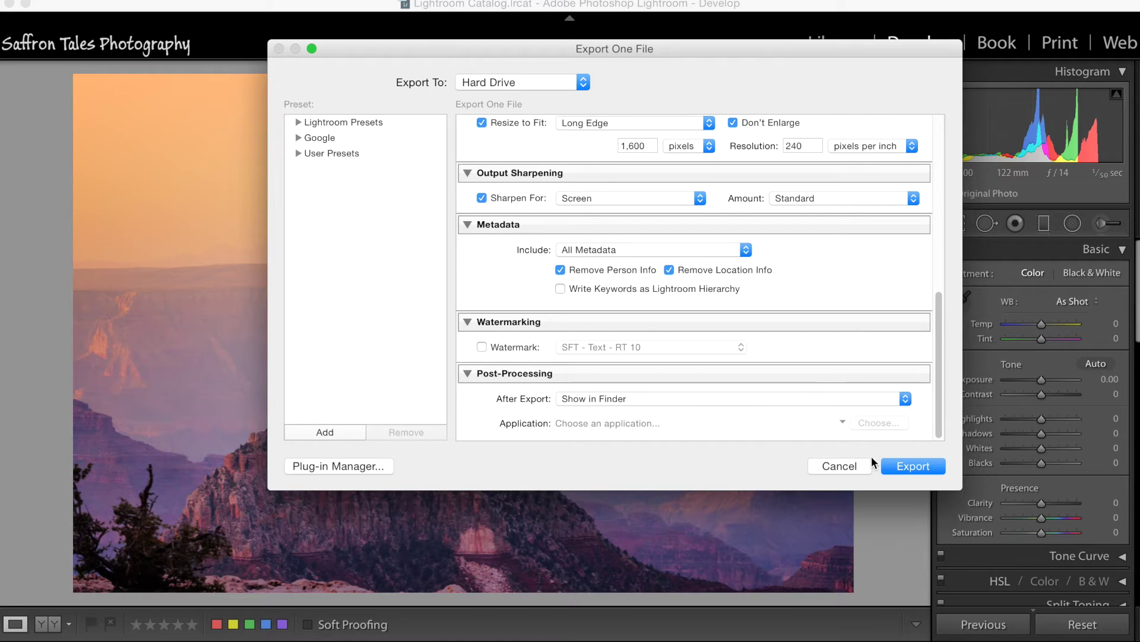
# Export the photo, inspect the exported Grand Canyon PS.jpg in the preview, and close the preview and the LR-Exports folder window
pyautogui.click(908, 468)
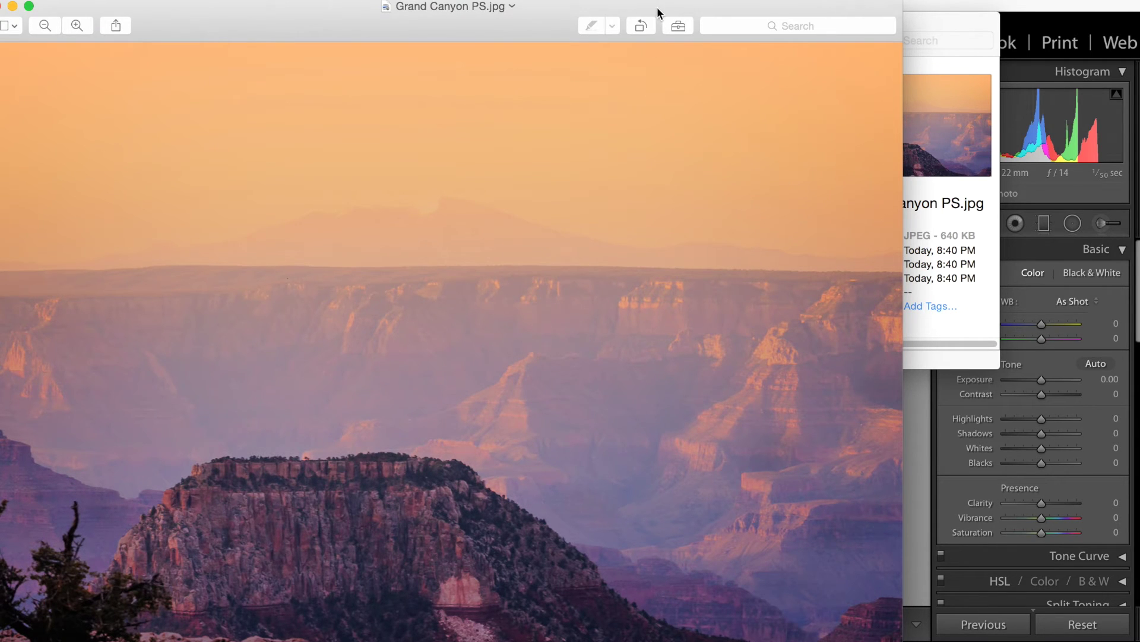
pyautogui.moveTo(658, 8); pyautogui.dragTo(725, 10)
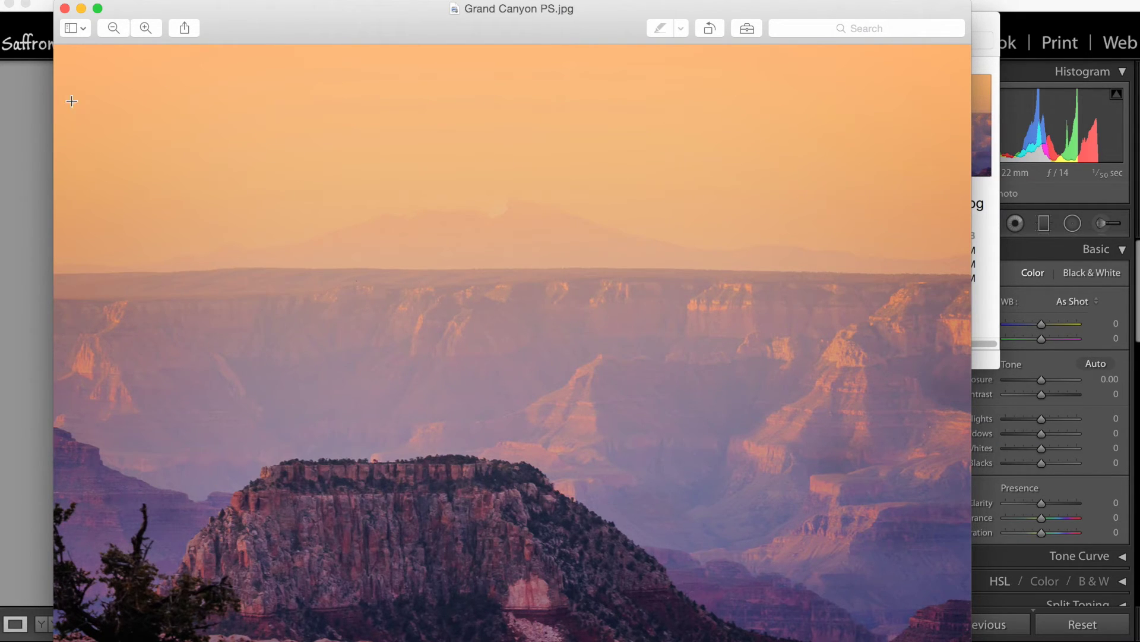
pyautogui.click(65, 9)
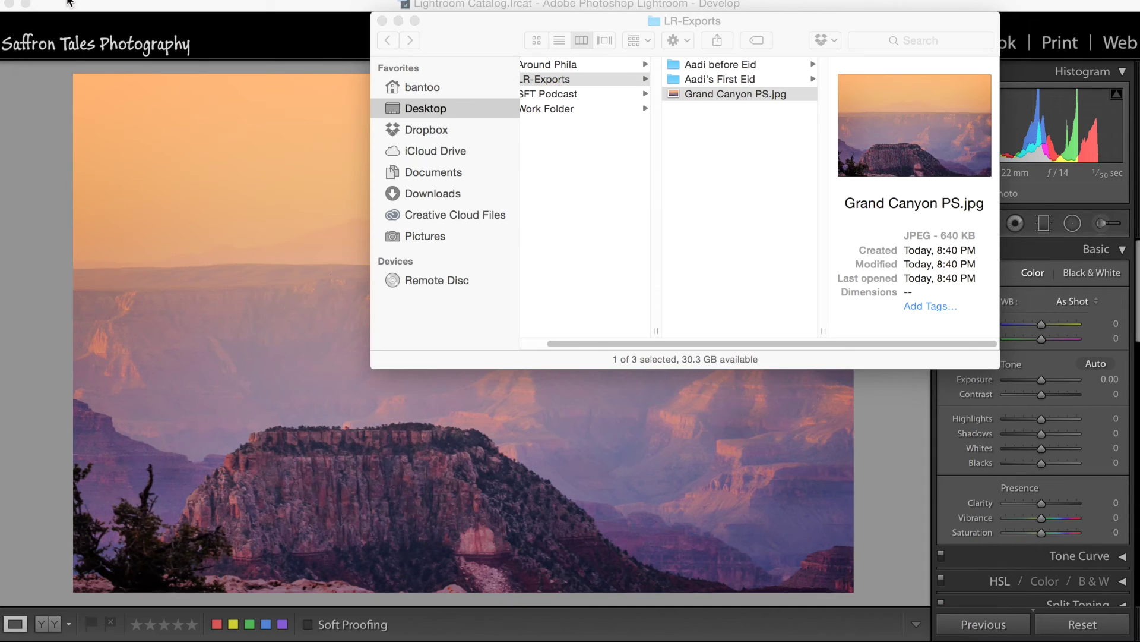
pyautogui.click(381, 21)
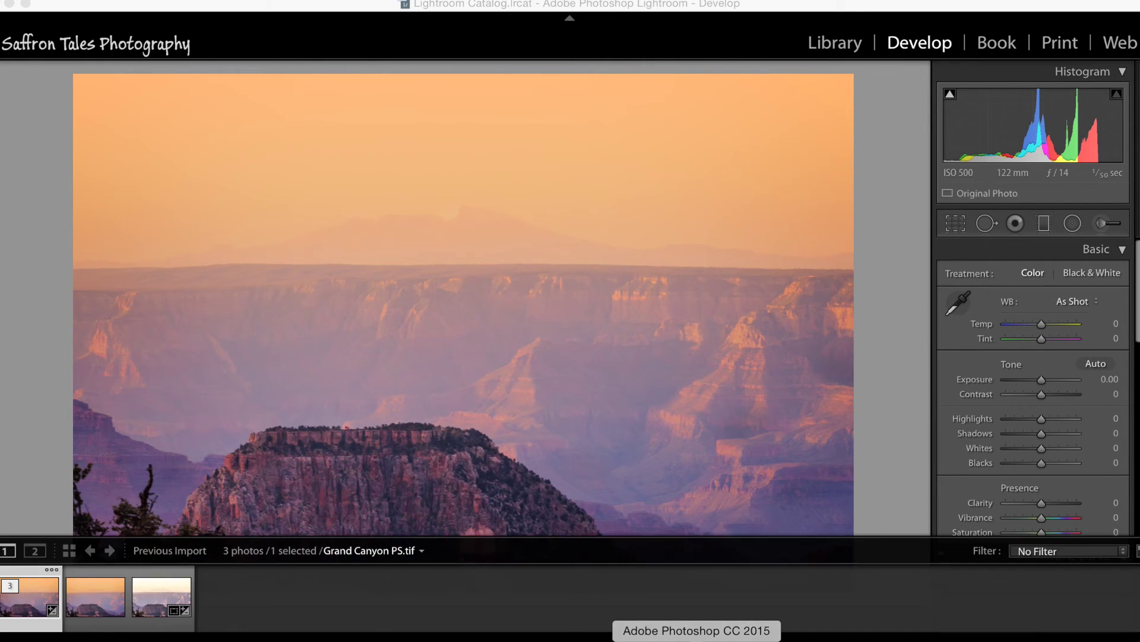
# Switch to Photoshop and reopen the recent layered file Grand Canyon Processing.tif
pyautogui.click(696, 635)
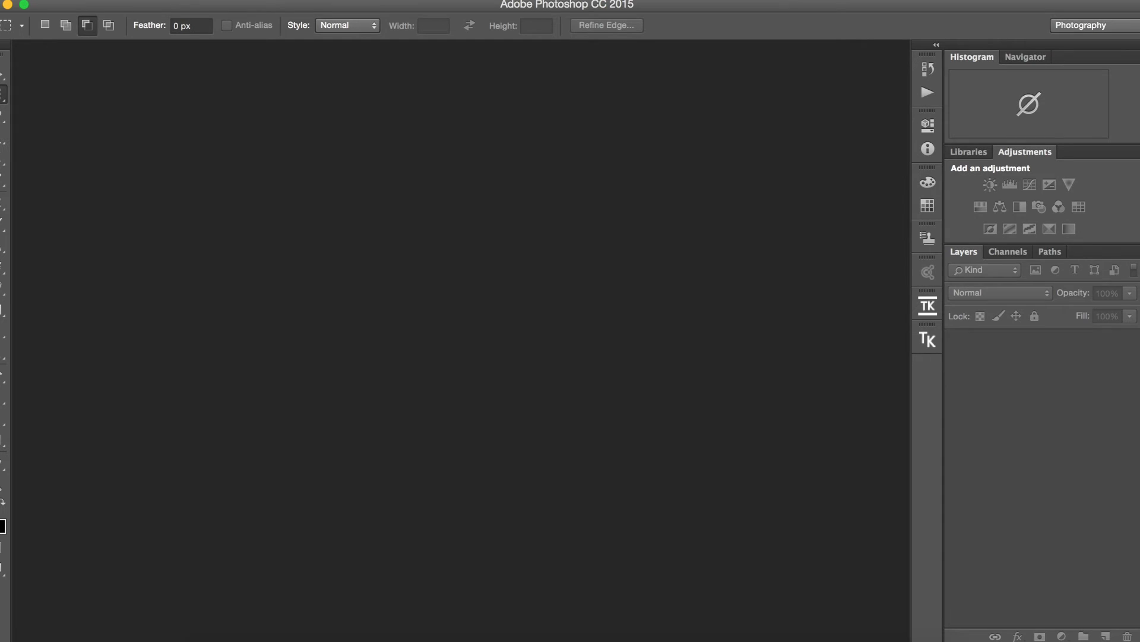
pyautogui.click(133, 1)
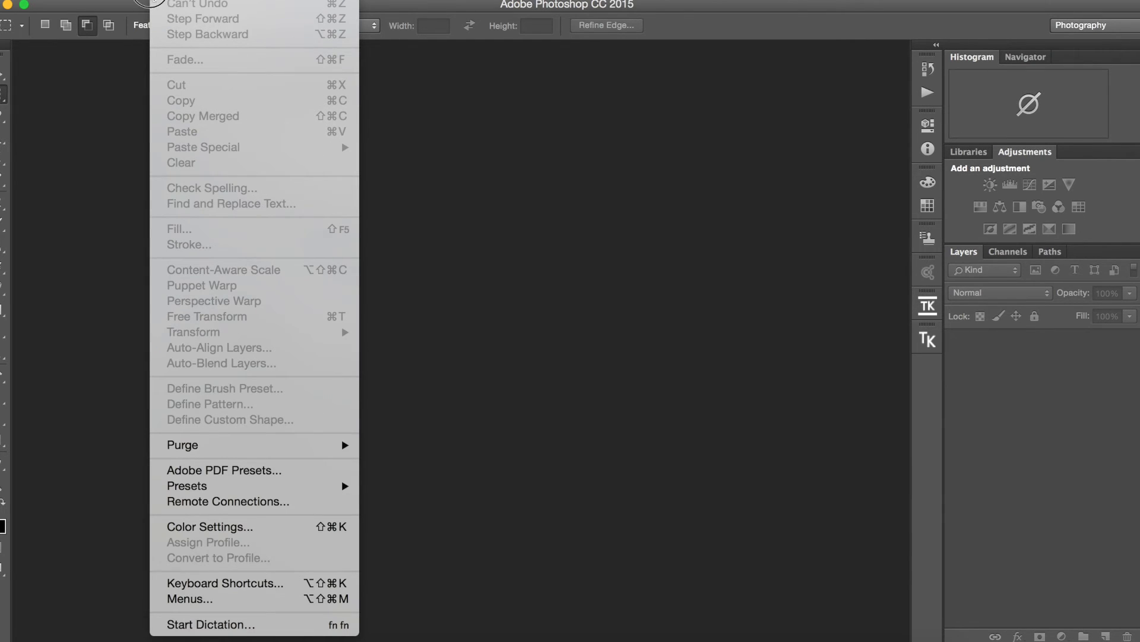
pyautogui.moveTo(162, 65)
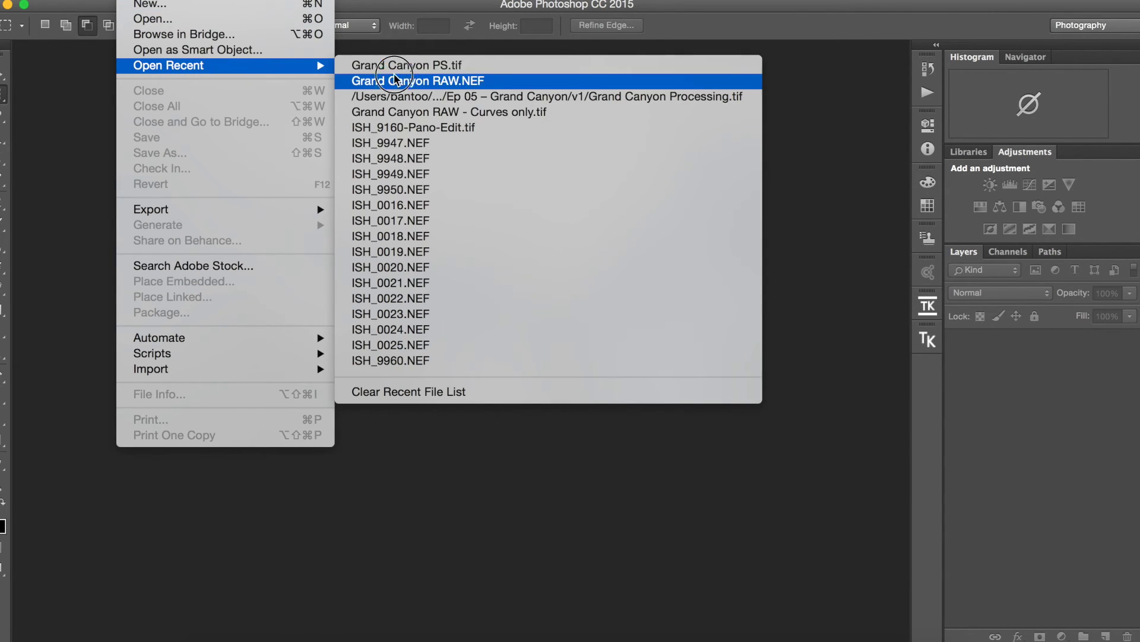
pyautogui.click(416, 112)
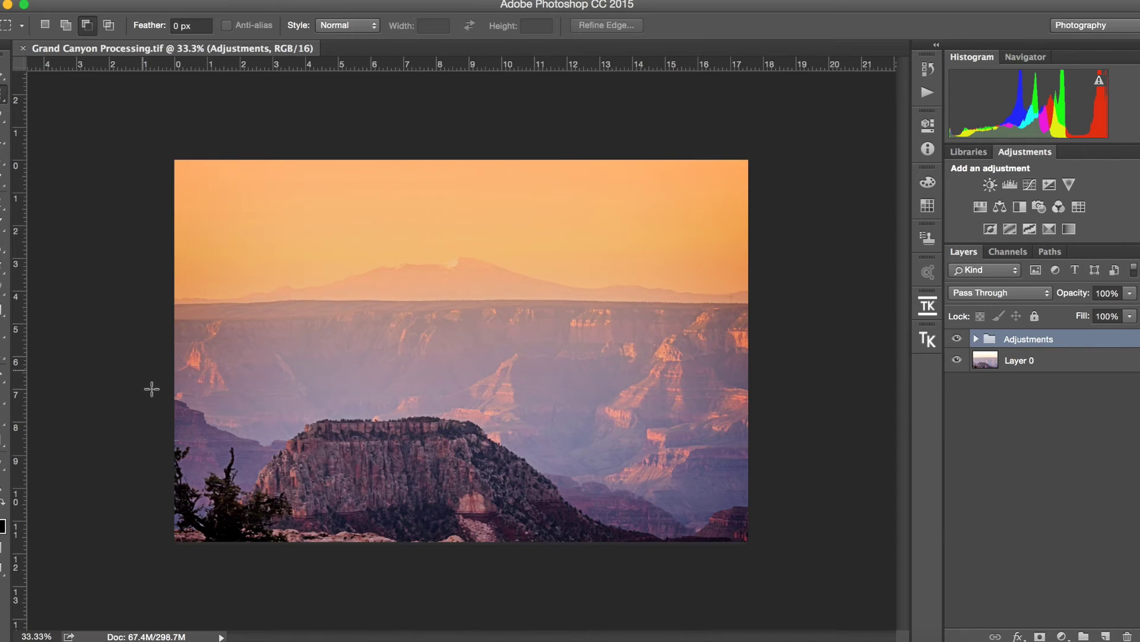
# Review the TKActionsMini panel's Actions and Basic + TP options, and collapse it again
pyautogui.click(925, 311)
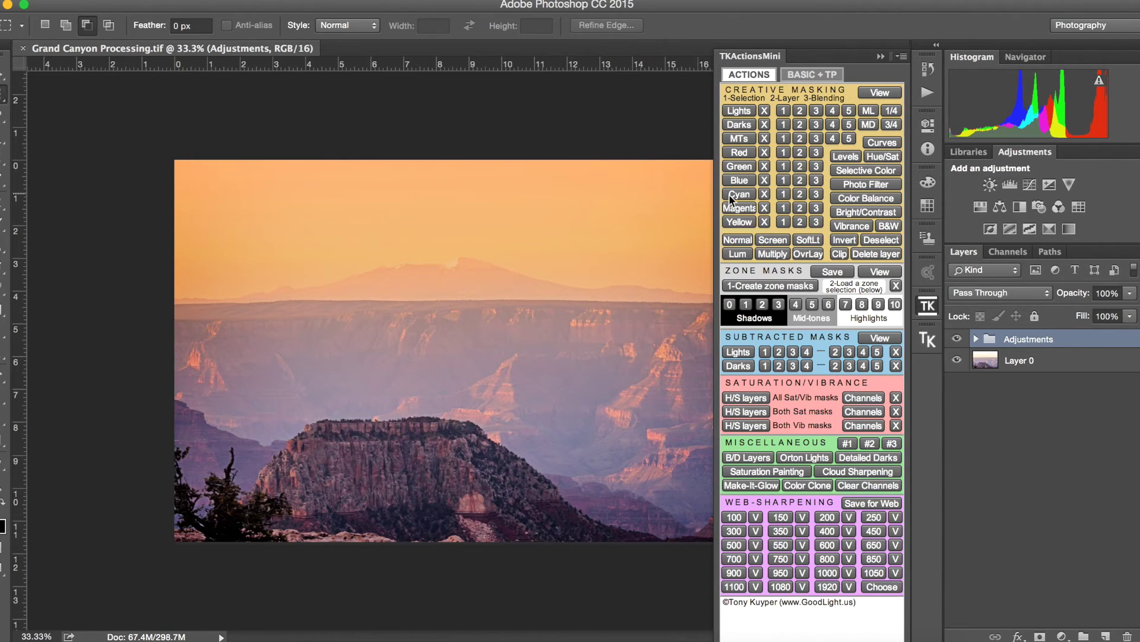
pyautogui.click(800, 70)
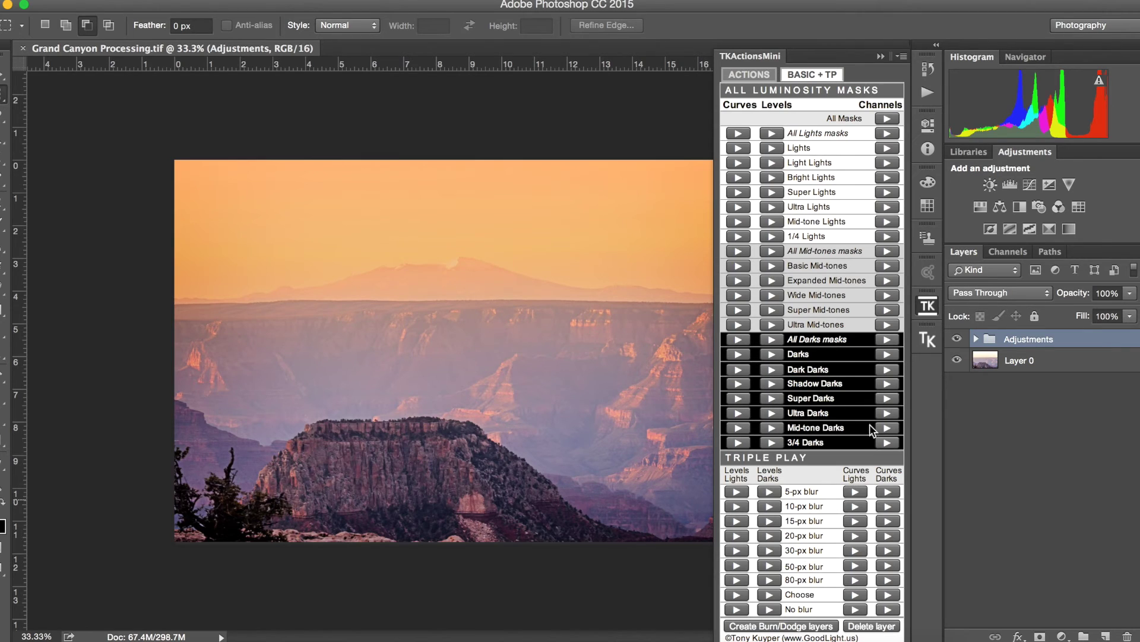
pyautogui.click(762, 74)
pyautogui.click(881, 56)
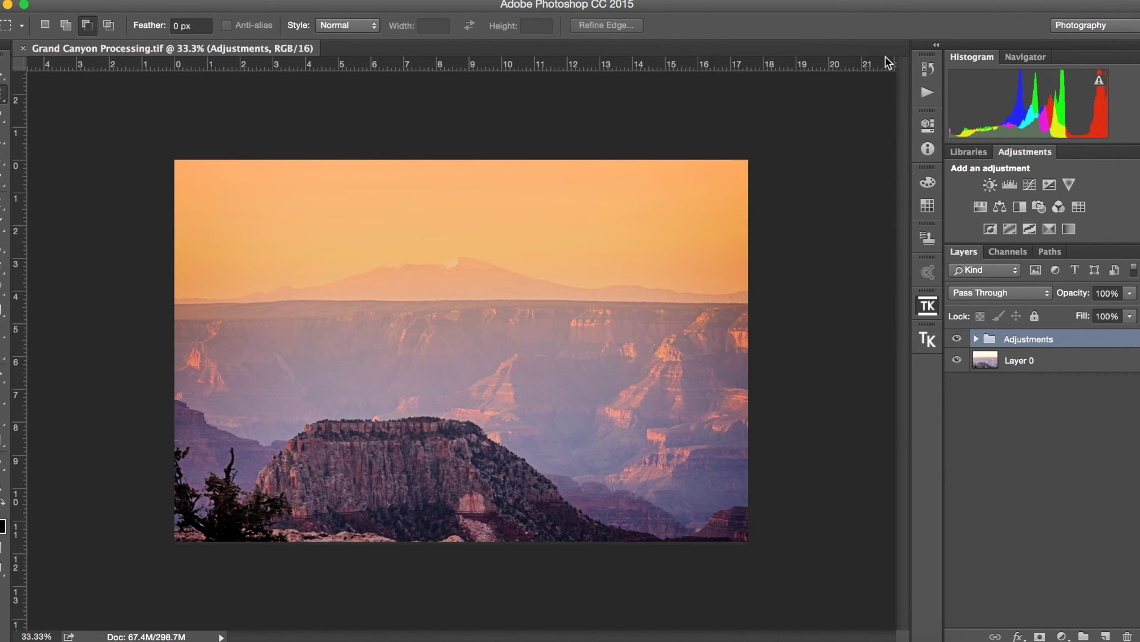
# Expand the Adjustments and TK Adjustments groups and hide the two (M) layers in both the darks and lights groups to compare their effect
pyautogui.click(976, 340)
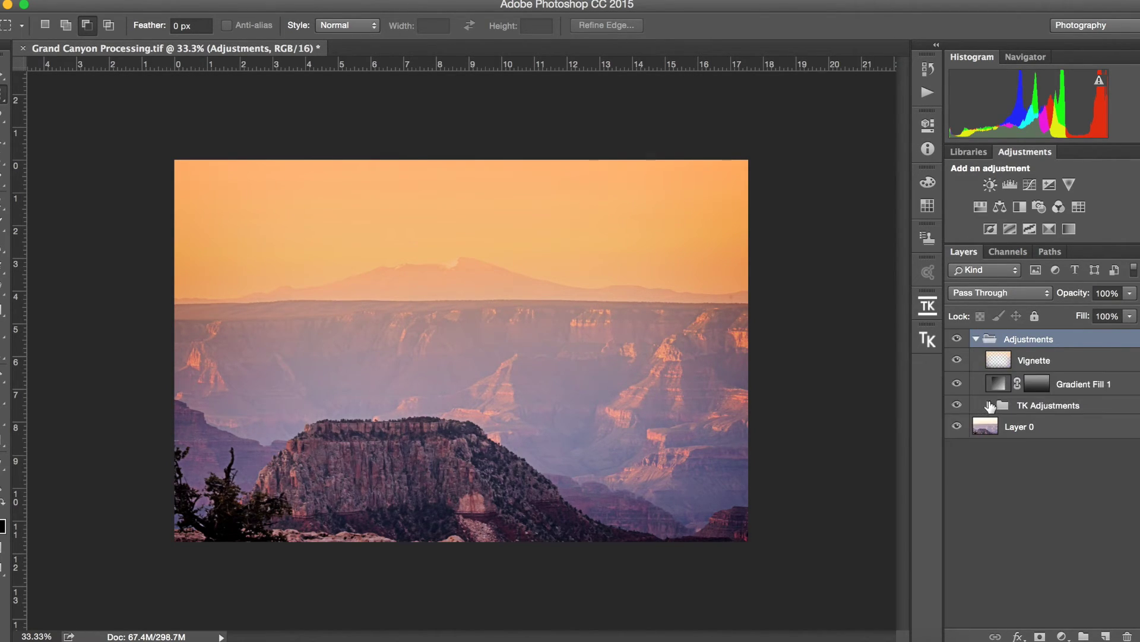
pyautogui.click(989, 405)
pyautogui.scroll(-1, 1132, 451)
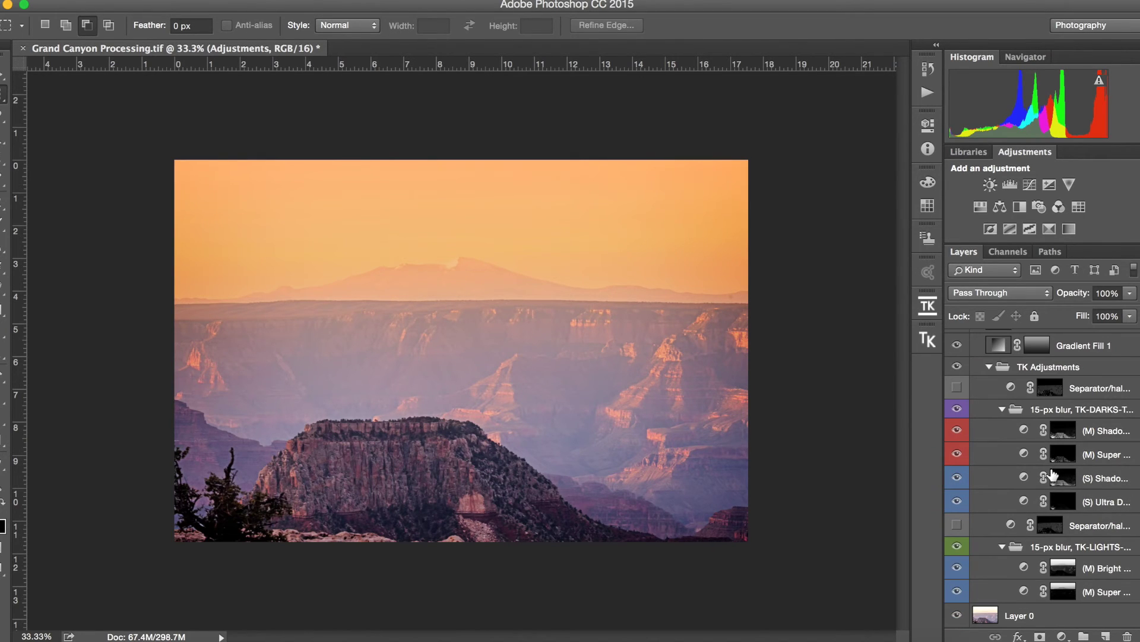
pyautogui.click(957, 433)
pyautogui.click(958, 453)
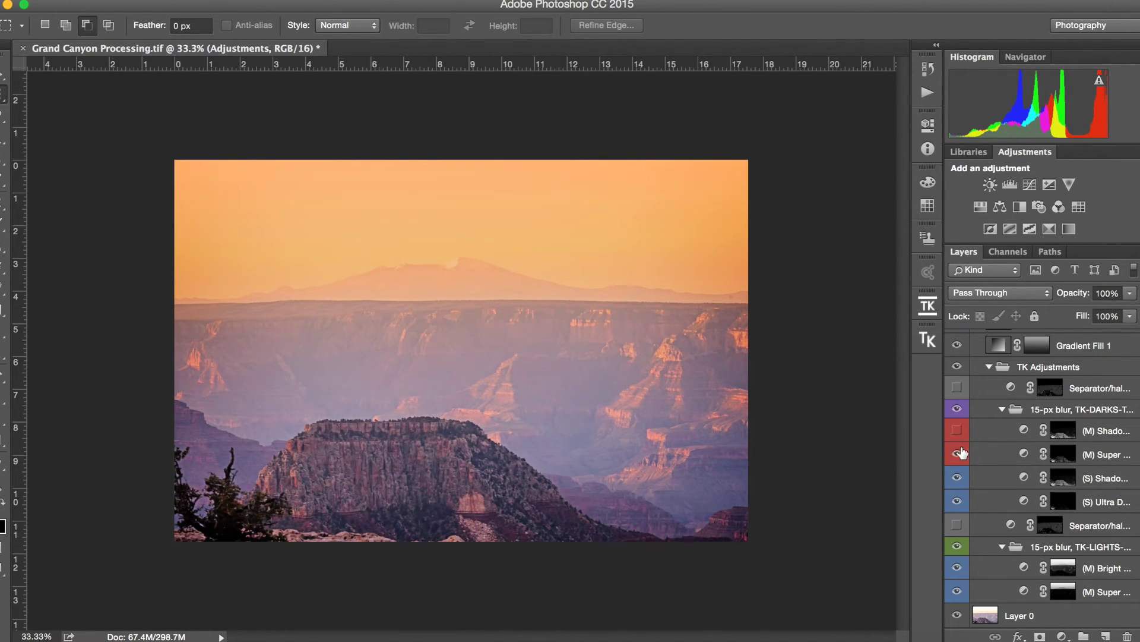
pyautogui.click(957, 568)
pyautogui.click(957, 591)
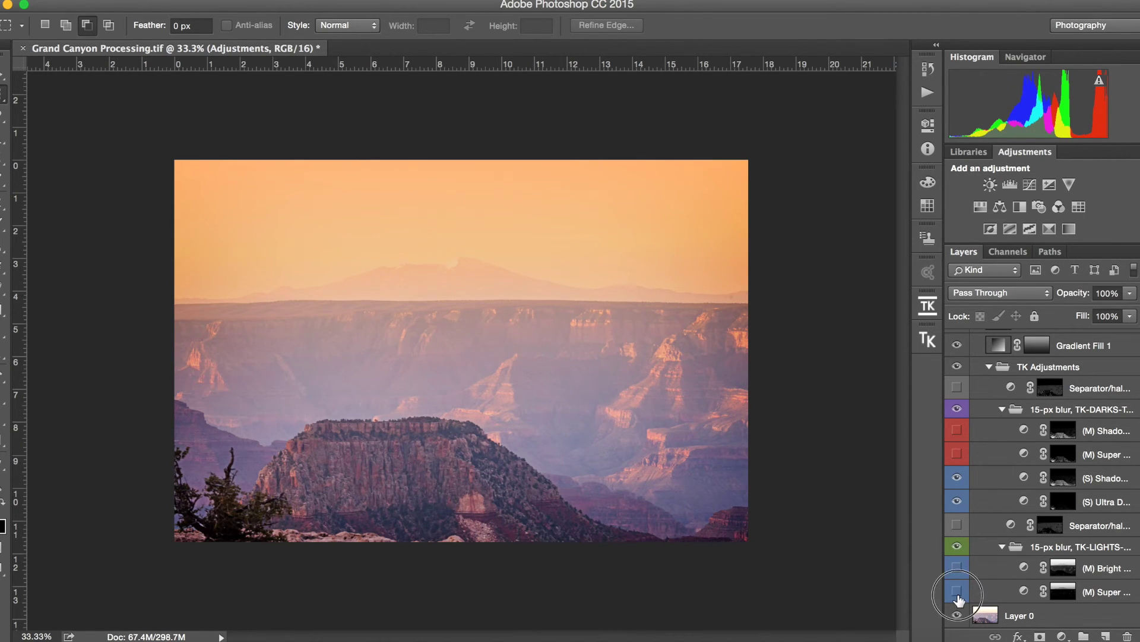
# Hide the (S) Shadow darks layer, show the (M) lights and darks layers again, and collapse the TK Adjustments group and its subgroups
pyautogui.click(957, 477)
pyautogui.click(957, 568)
pyautogui.click(956, 591)
pyautogui.click(957, 431)
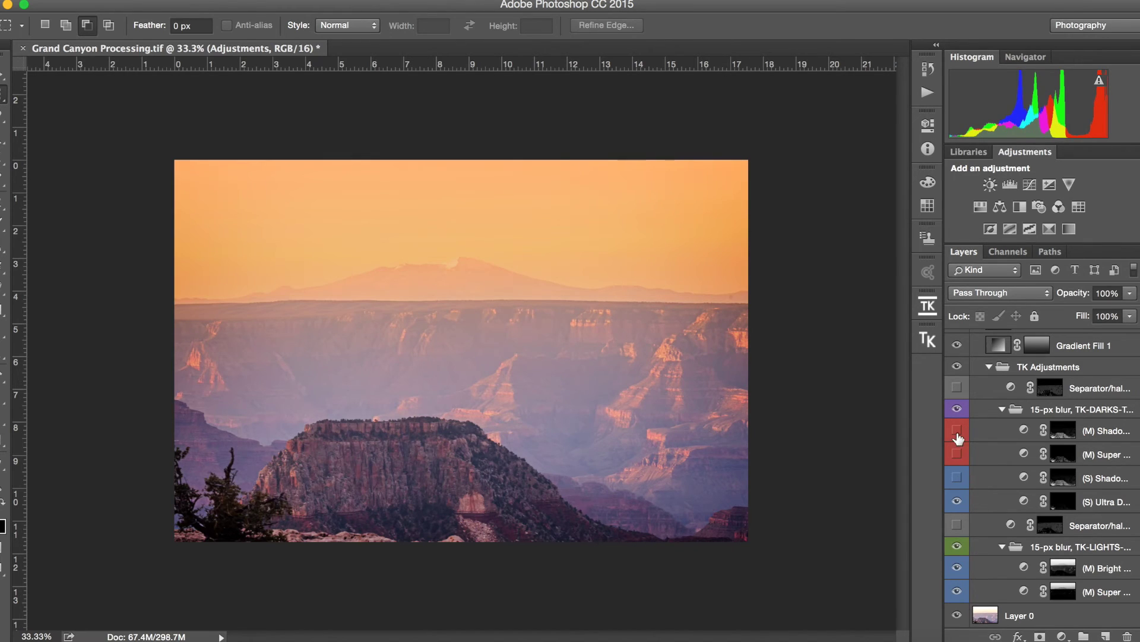
pyautogui.click(957, 455)
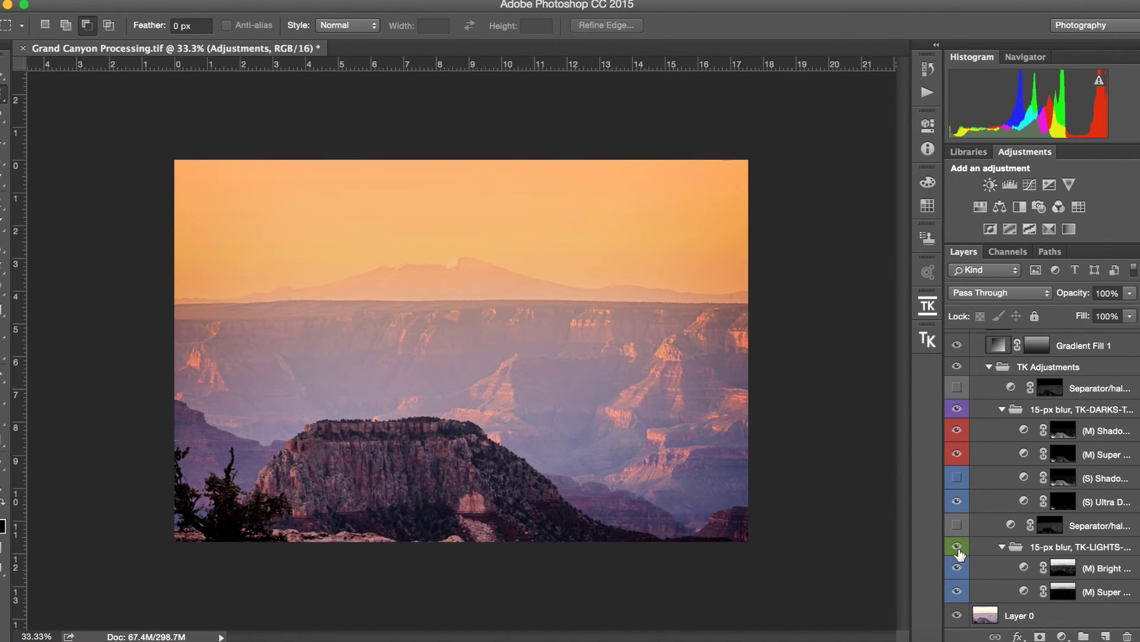
pyautogui.click(1003, 546)
pyautogui.click(1001, 448)
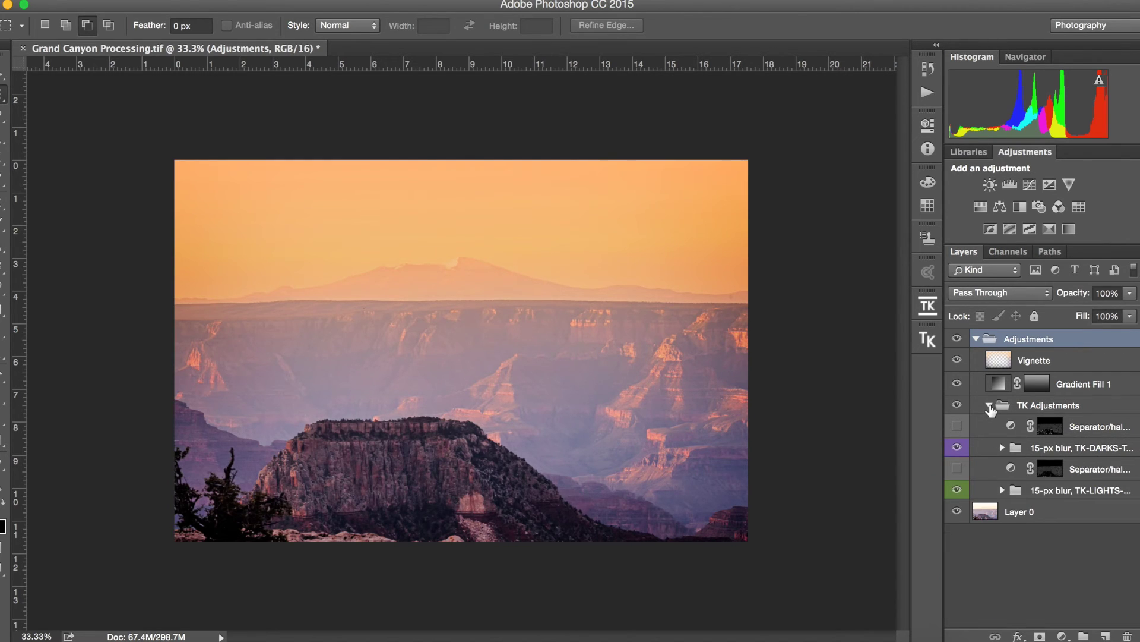
pyautogui.click(990, 406)
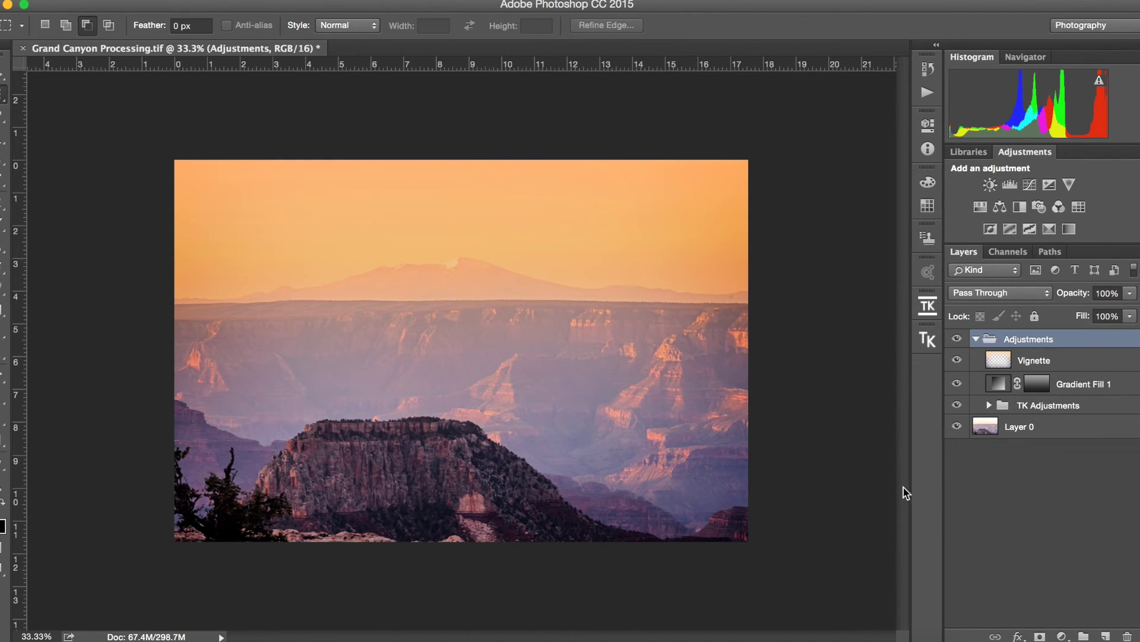
# Review the TKActionsMini actions once more, and close Grand Canyon Processing.tif without saving its changes
pyautogui.click(927, 305)
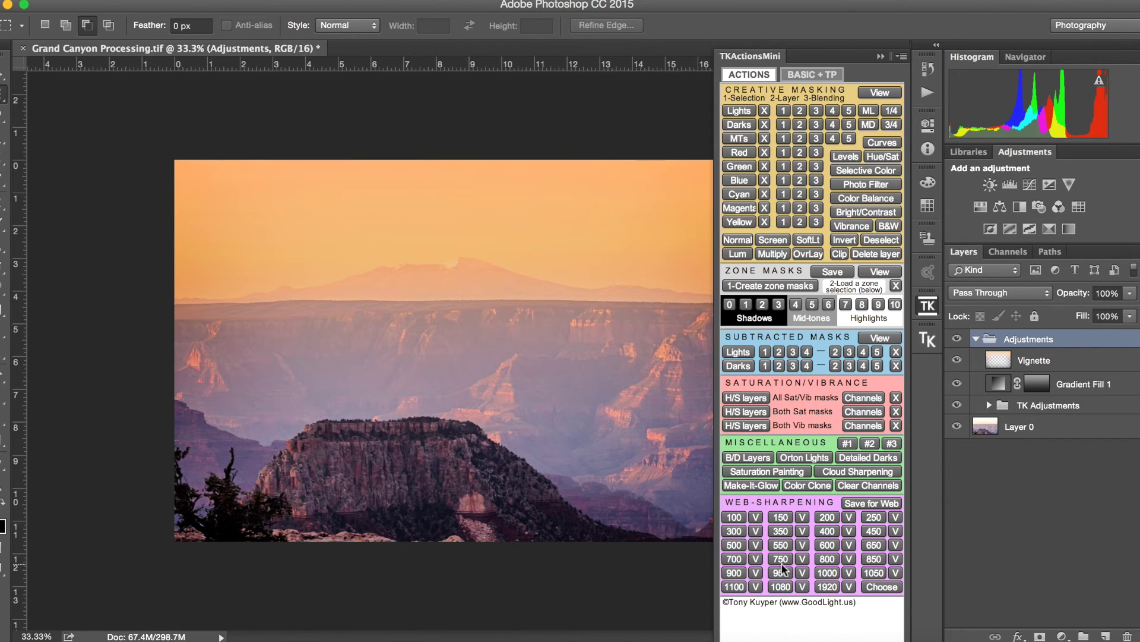
pyautogui.click(877, 56)
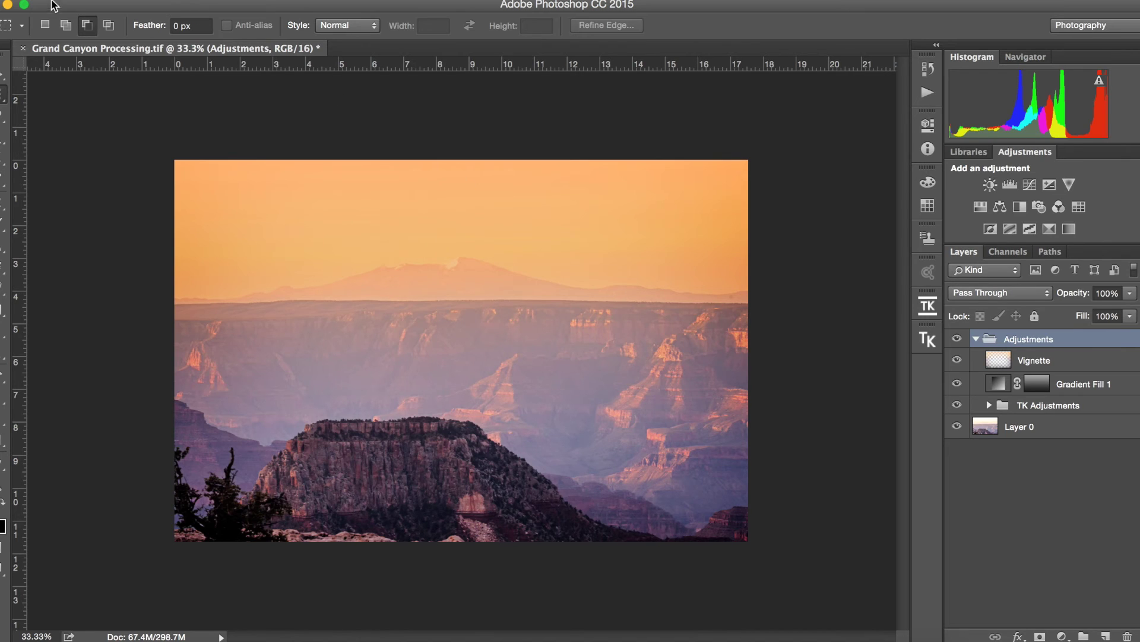
pyautogui.click(22, 48)
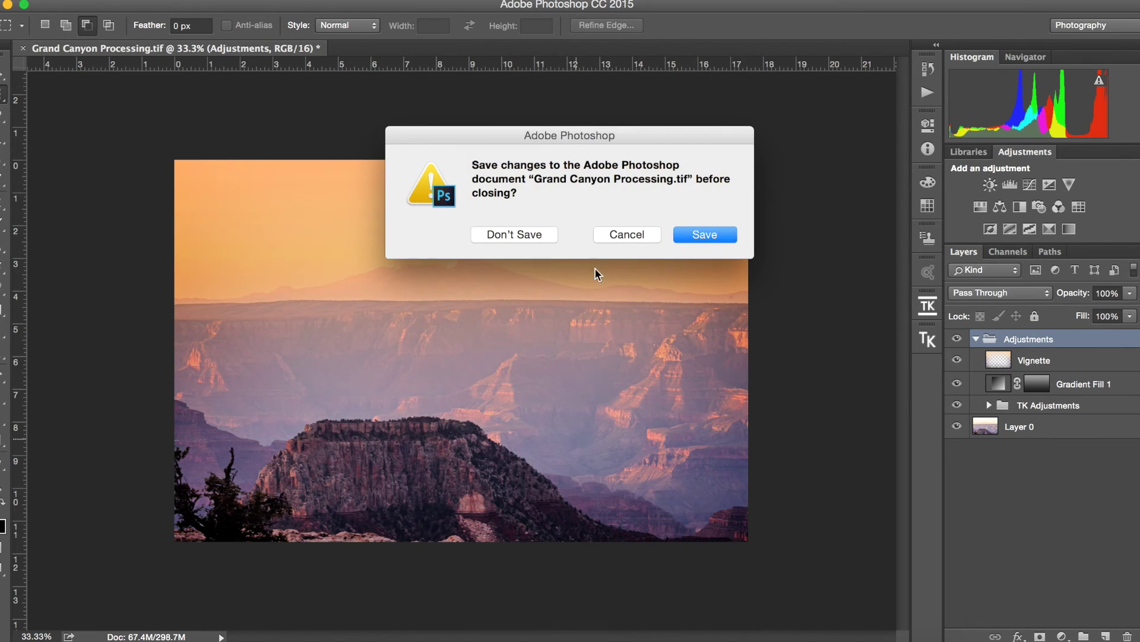
pyautogui.click(515, 238)
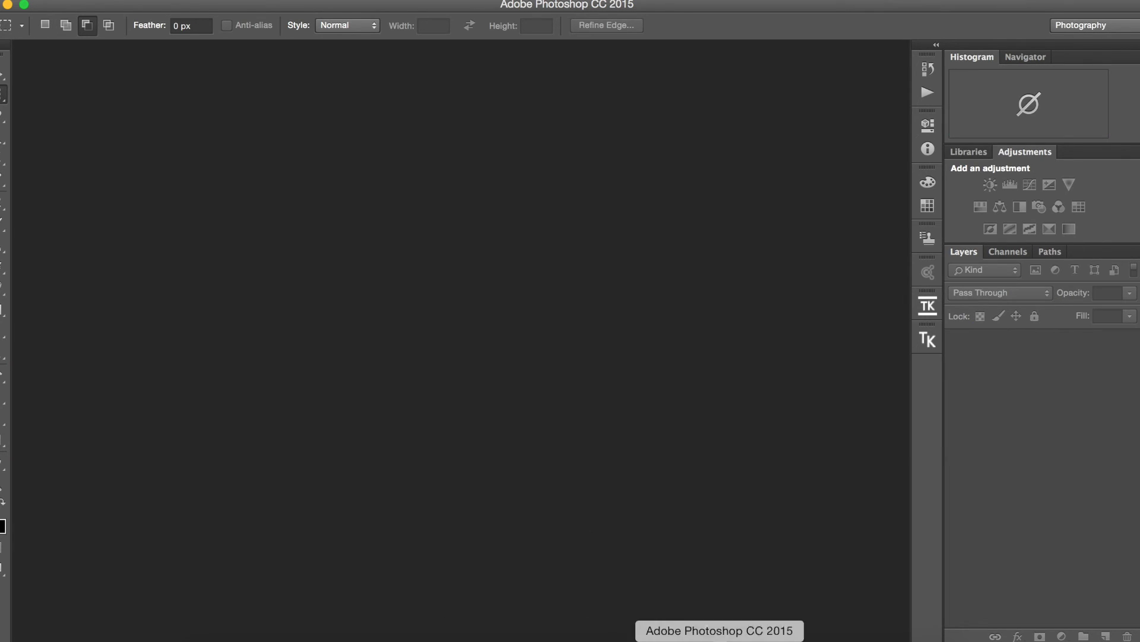
# Return to Lightroom, select Grand Canyon RAW.NEF, and compare its Before view with the edited version
pyautogui.click(675, 635)
pyautogui.moveTo(159, 639)
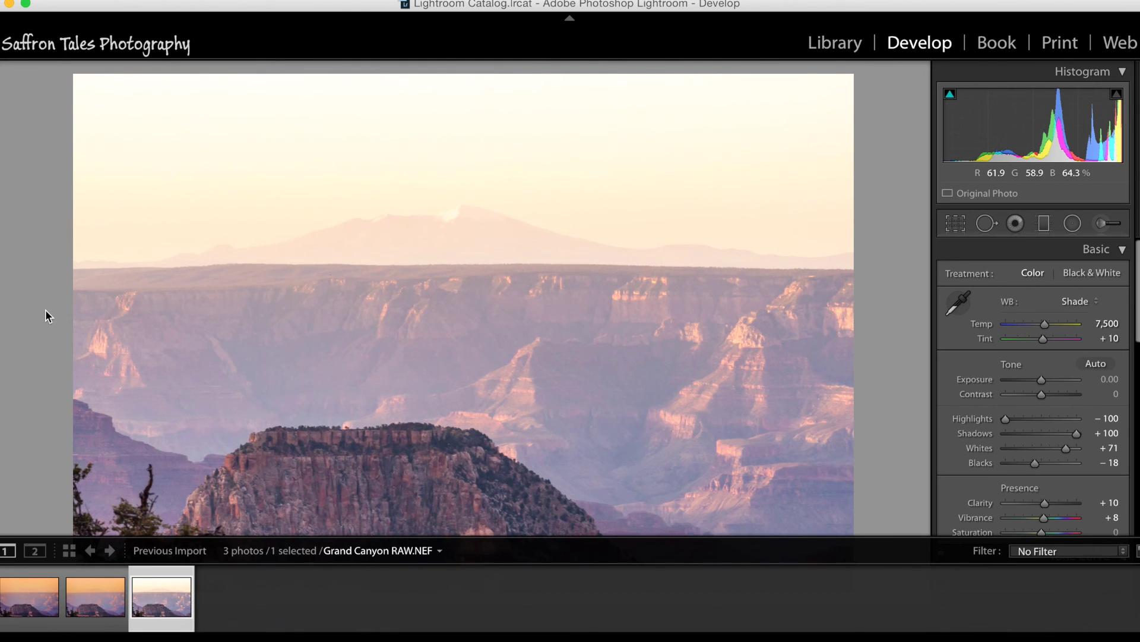
pyautogui.click(51, 331)
pyautogui.press('\\')
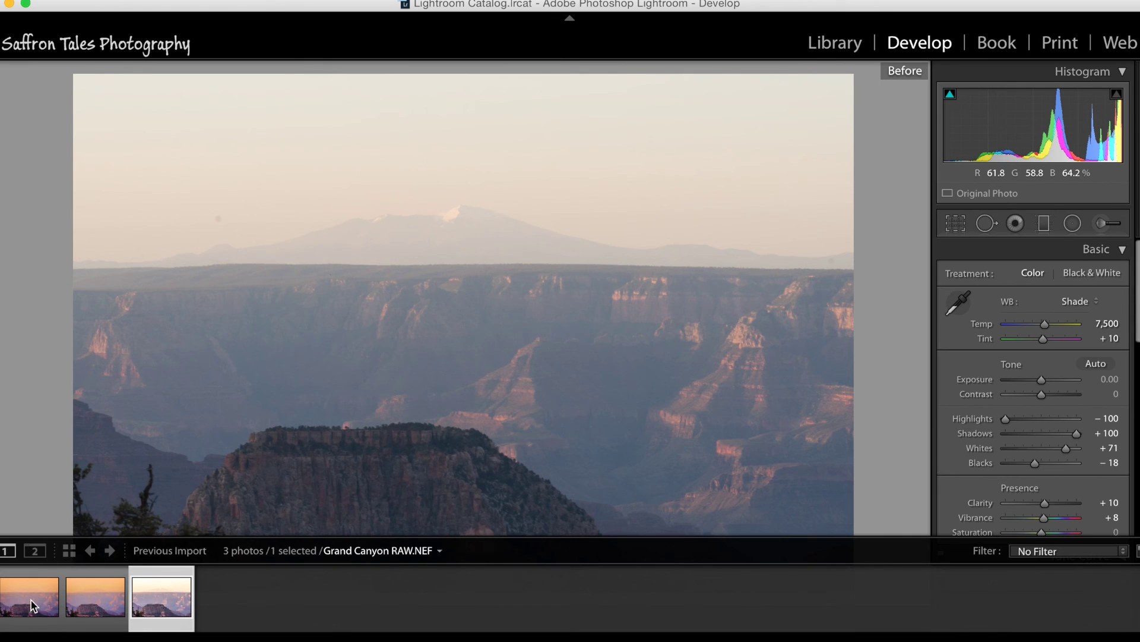
pyautogui.press('\\')
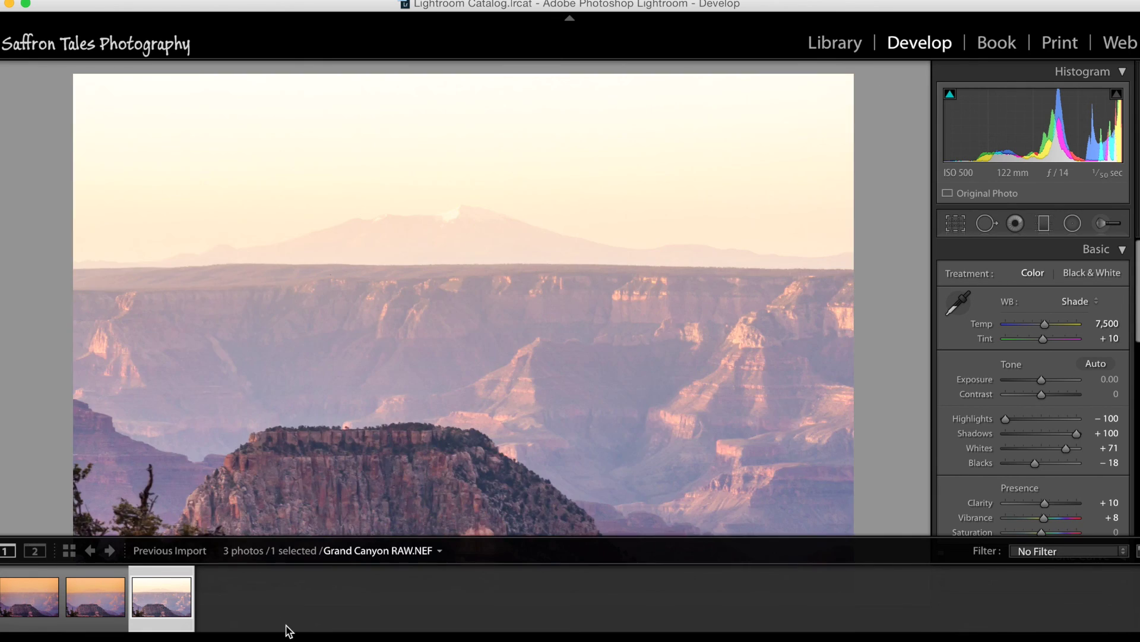
# Go to the finished Grand Canyon PS.tif and inspect it zoomed in and at full view
pyautogui.press('Left')
pyautogui.press('Left')
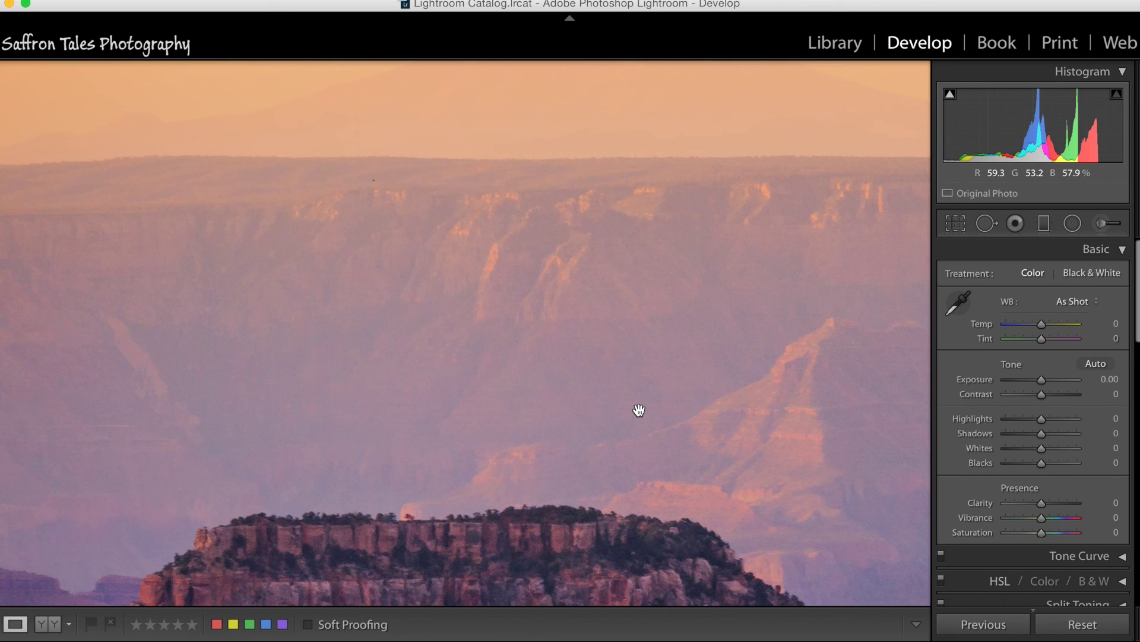
pyautogui.click(522, 377)
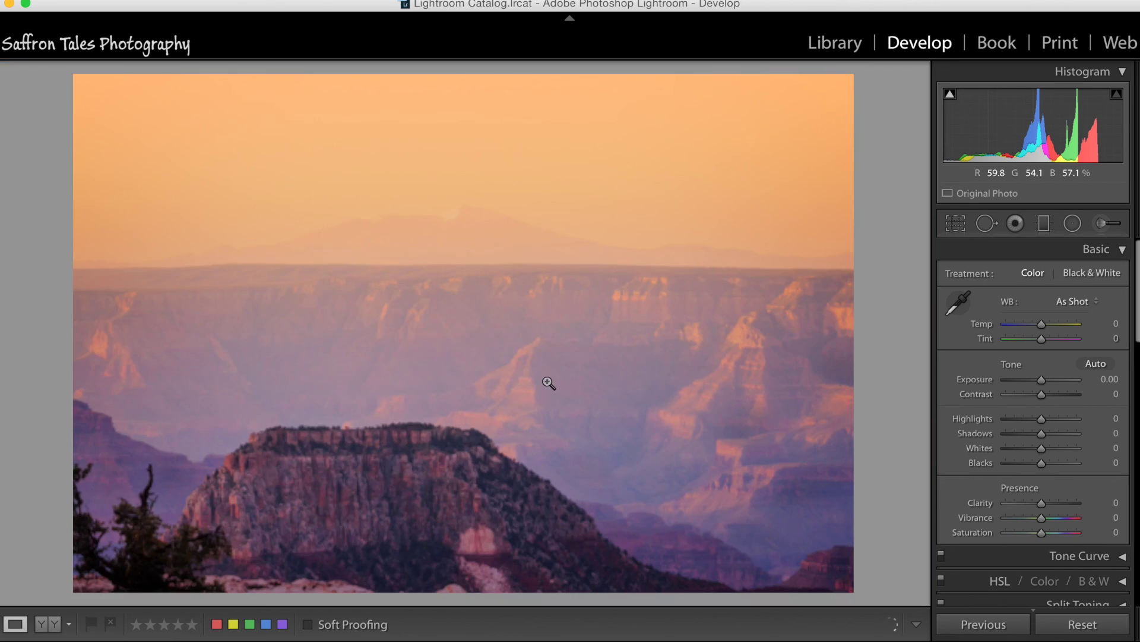